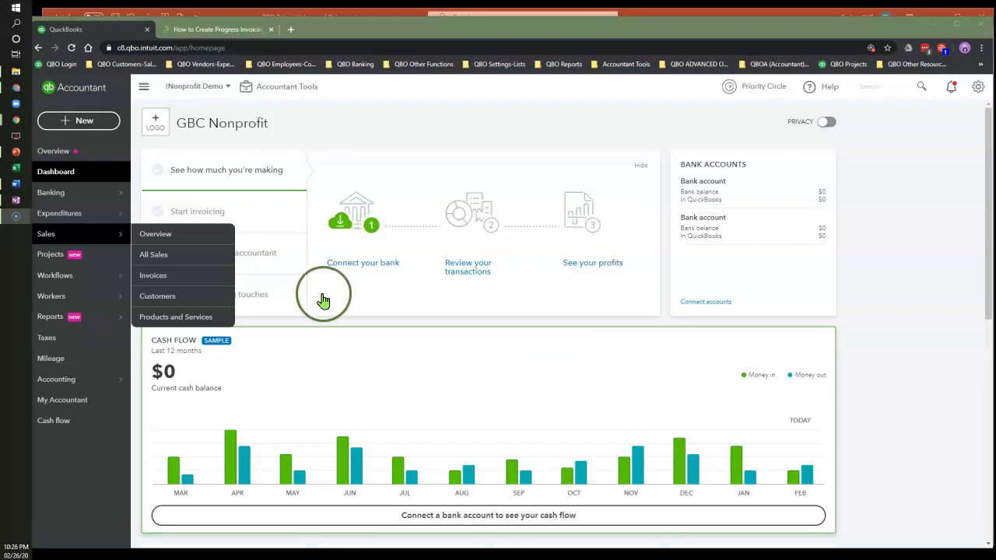
# Open the list of new transactions and check how the invoice transaction is labelled under Customers.
pyautogui.click(560, 396)
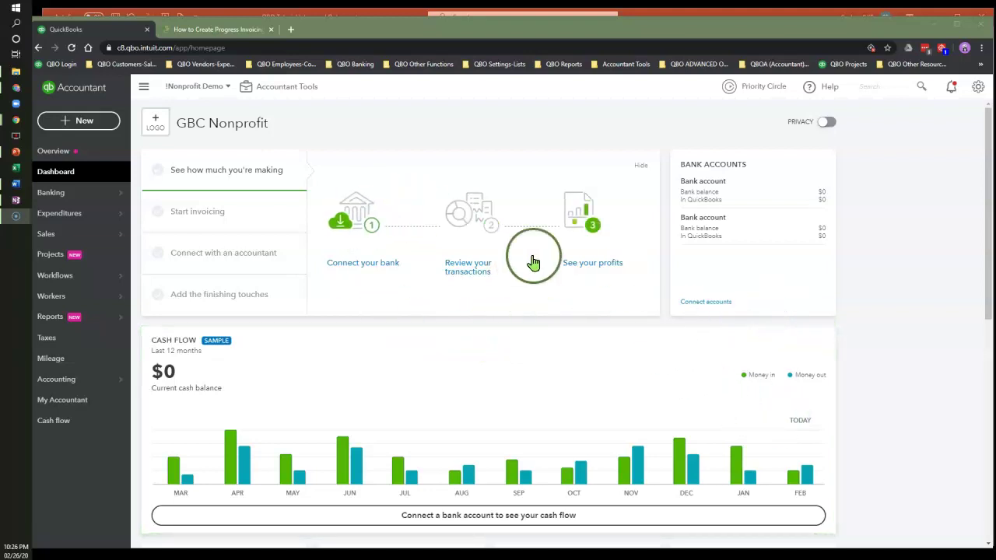
pyautogui.click(97, 129)
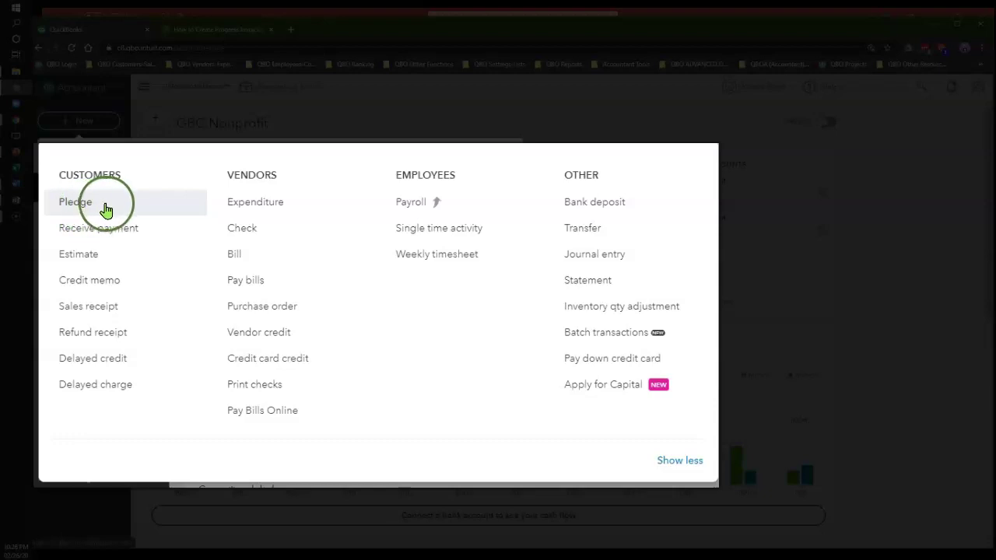
pyautogui.click(67, 210)
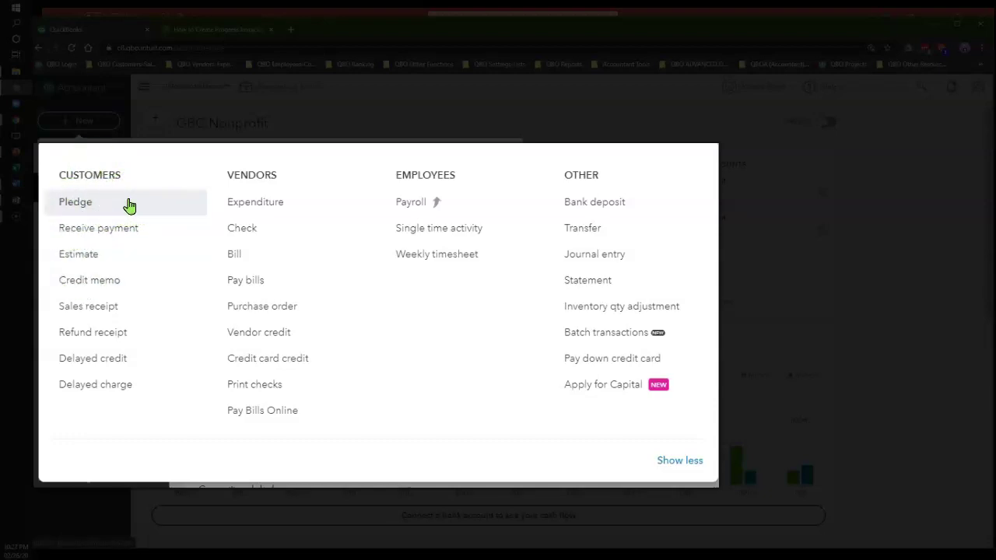
pyautogui.click(76, 207)
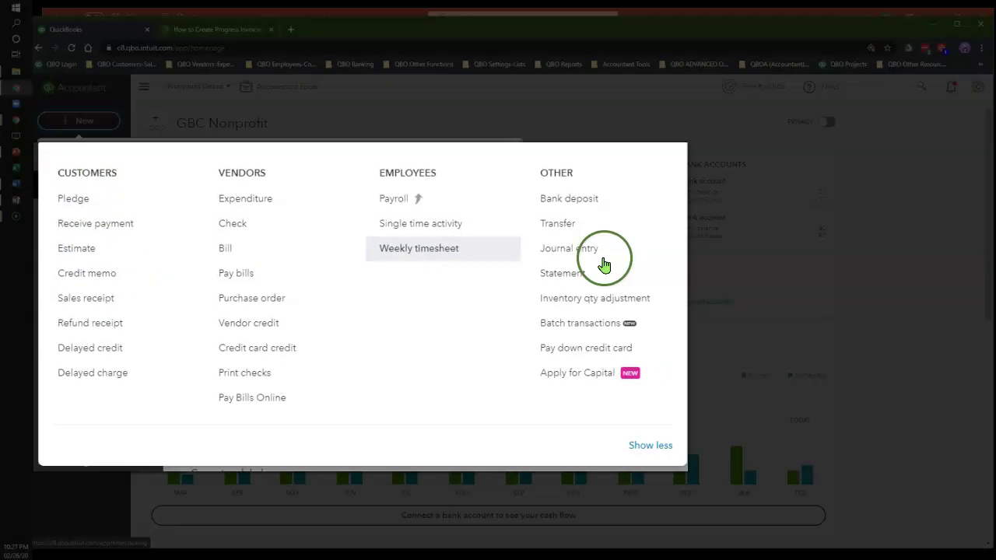
pyautogui.click(882, 299)
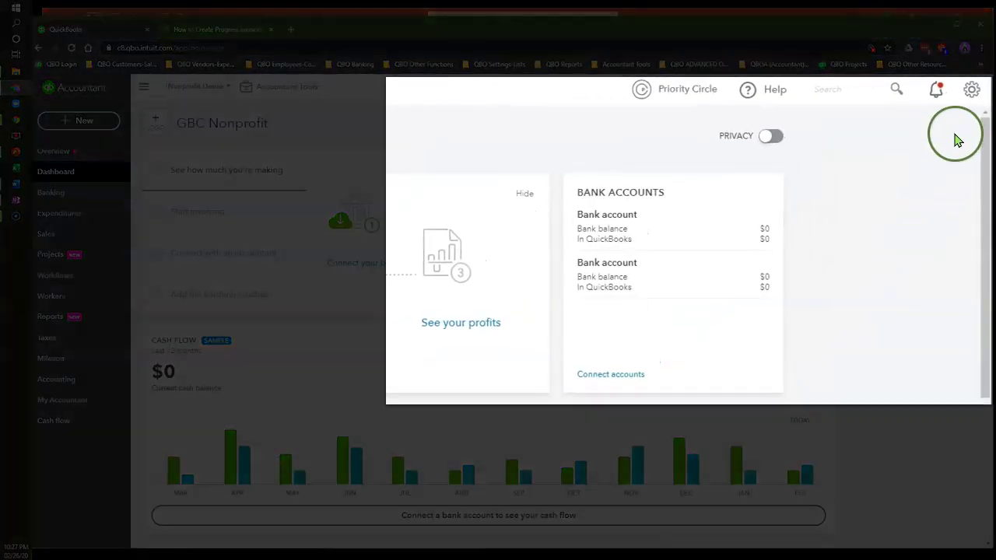
# In Account and Settings, set the company type's tax form to Nonprofit organization (Form 990) and save it.
pyautogui.click(976, 87)
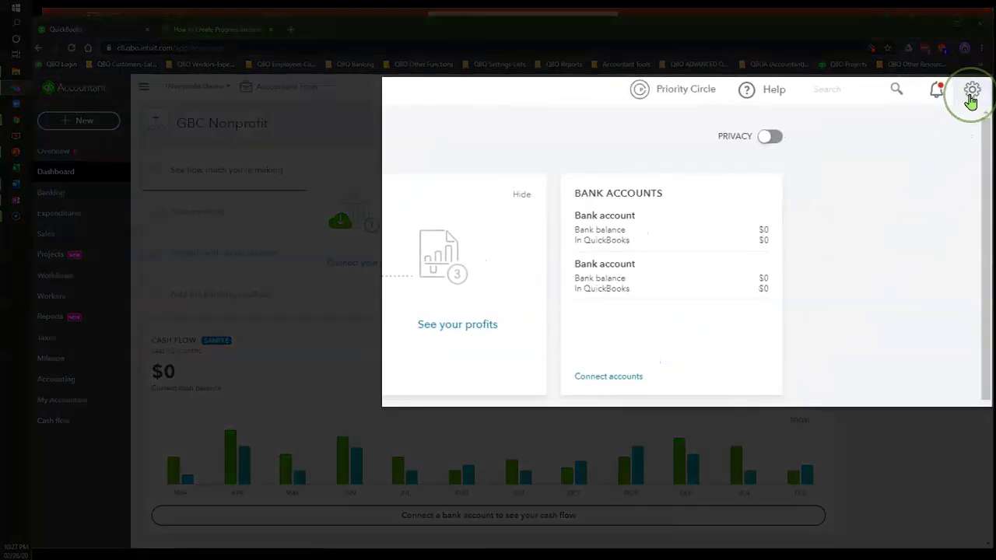
pyautogui.click(971, 95)
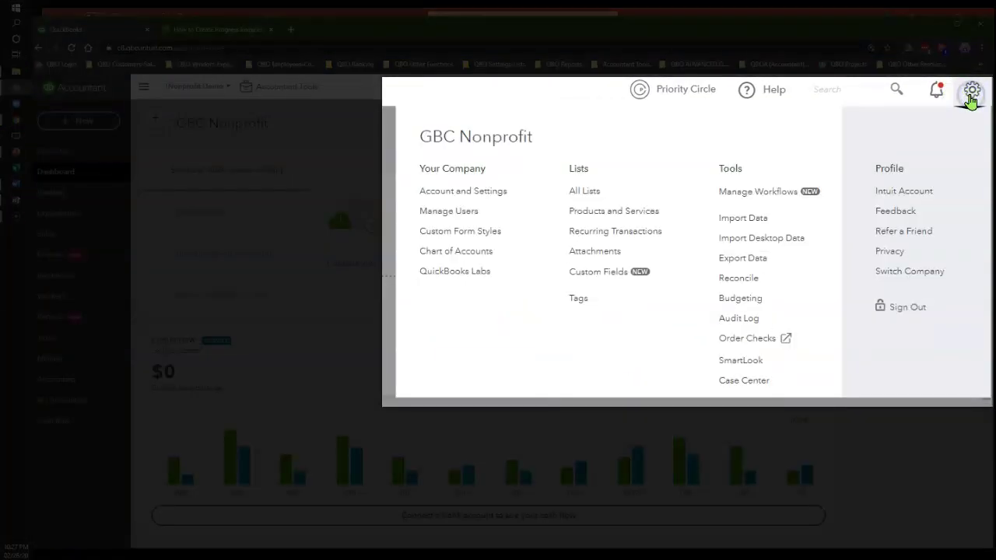
pyautogui.click(448, 201)
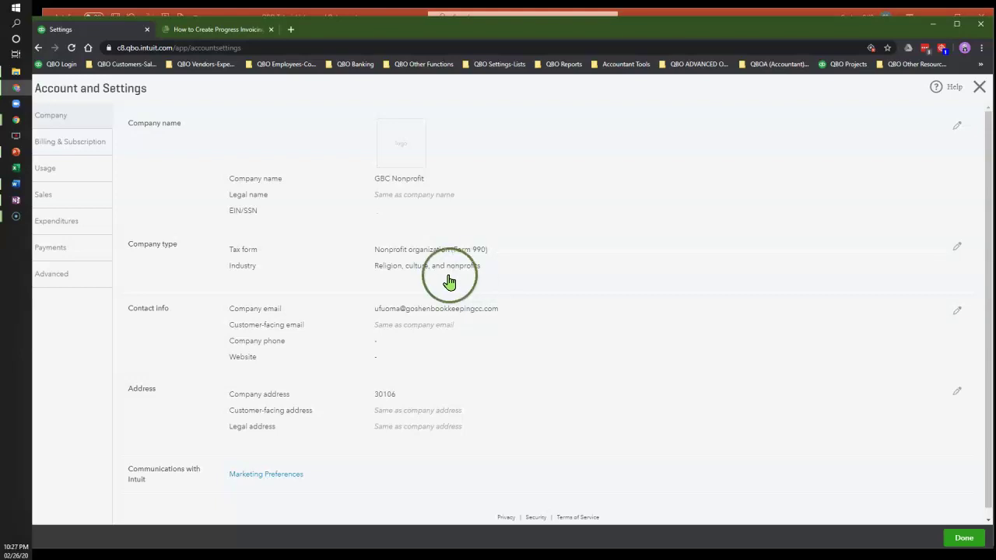
pyautogui.click(301, 273)
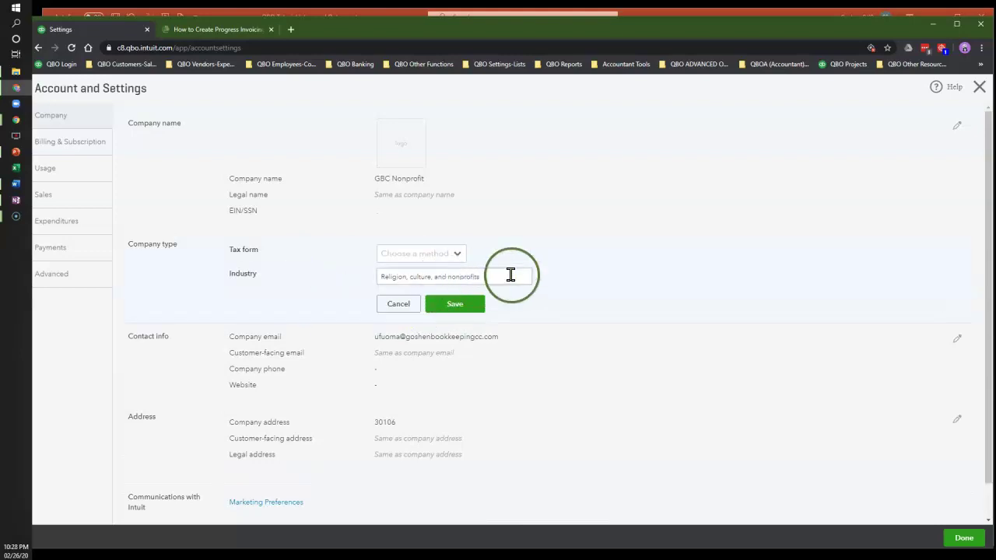
pyautogui.moveTo(509, 273); pyautogui.dragTo(341, 280)
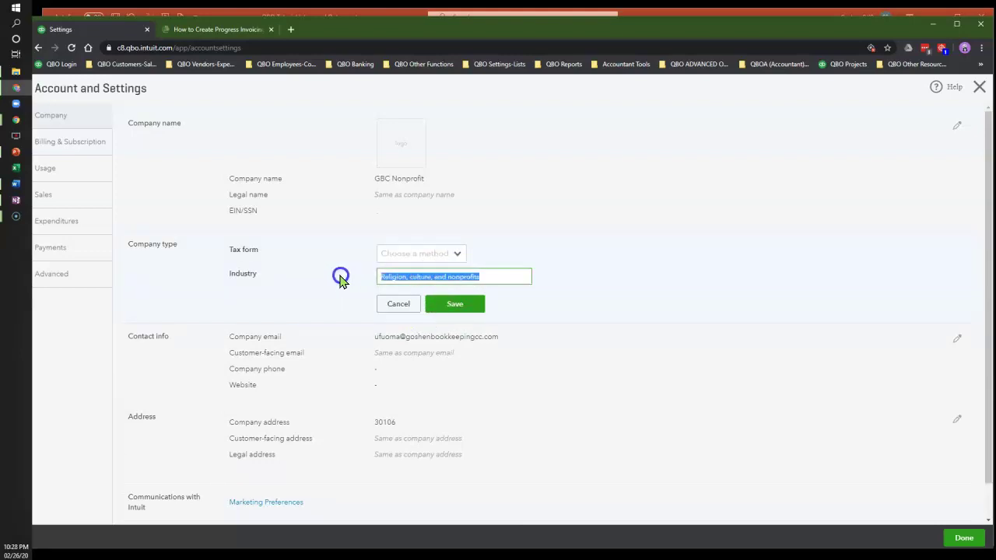
pyautogui.click(462, 255)
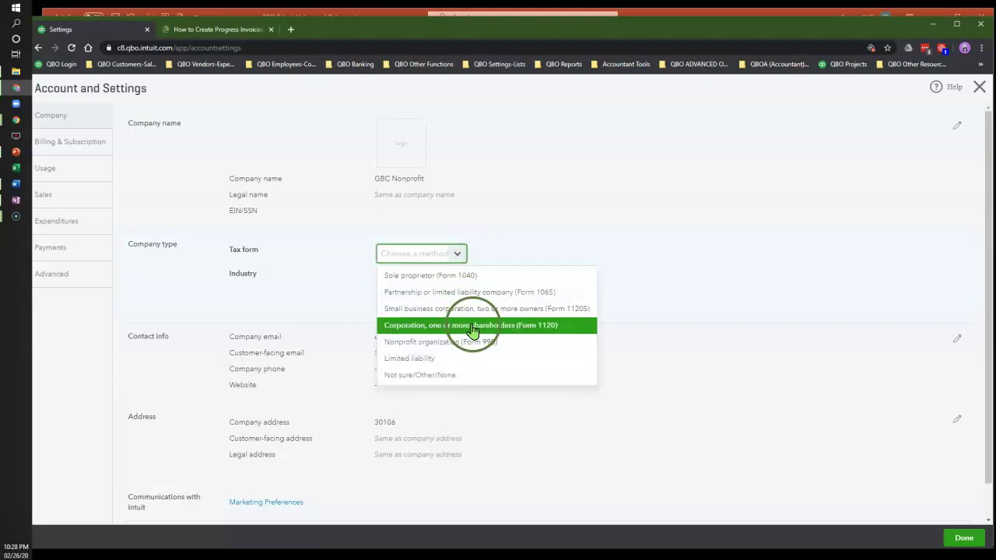
pyautogui.click(477, 348)
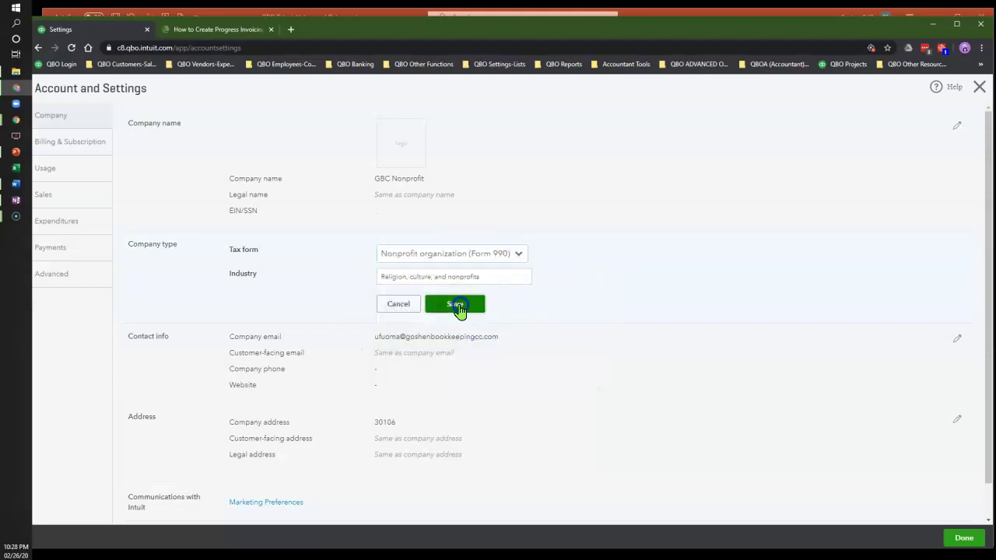
pyautogui.click(458, 308)
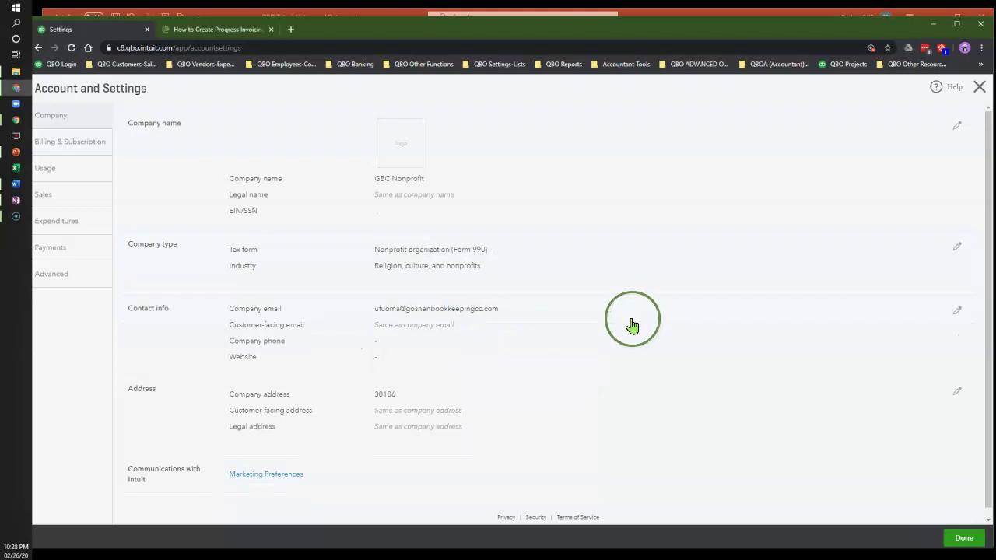
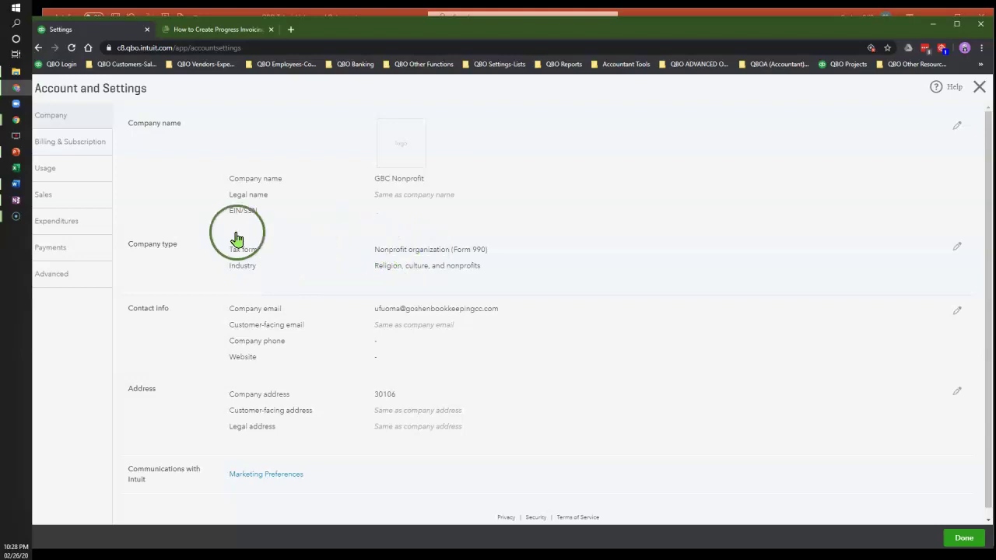
# In the advanced settings, review the available customer labels under Other preferences and leave without saving.
pyautogui.click(81, 277)
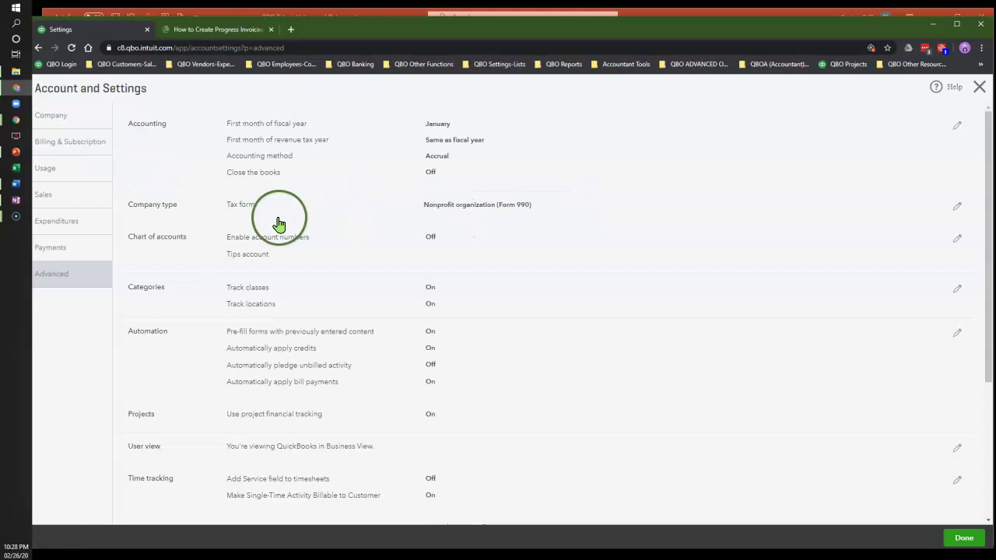
pyautogui.scroll(-3, 545, 420)
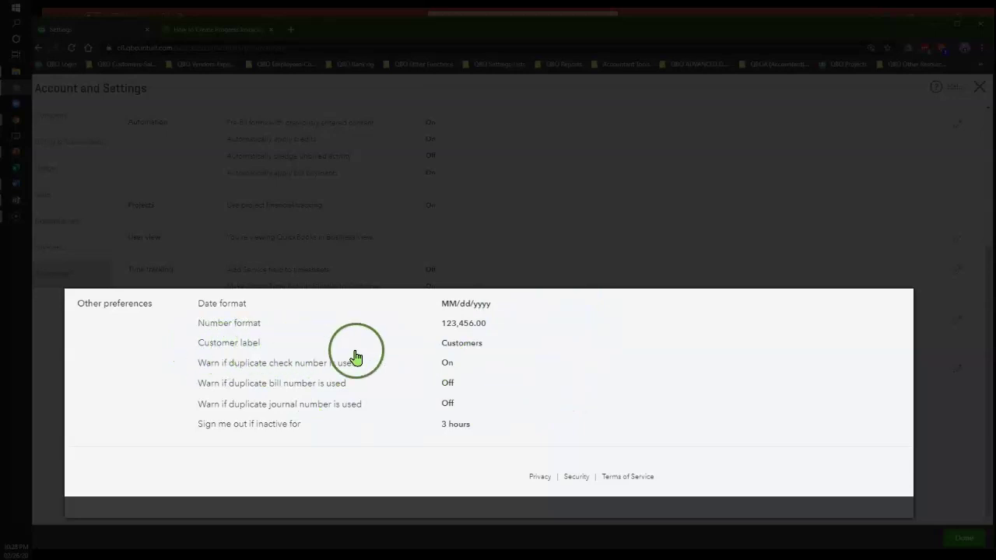
pyautogui.click(471, 347)
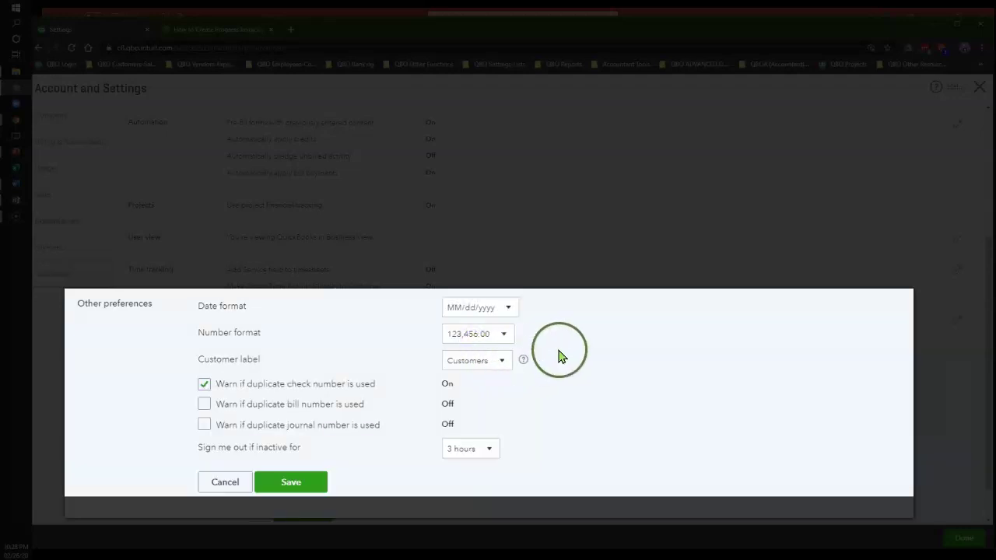
pyautogui.scroll(-1, 537, 326)
pyautogui.click(502, 305)
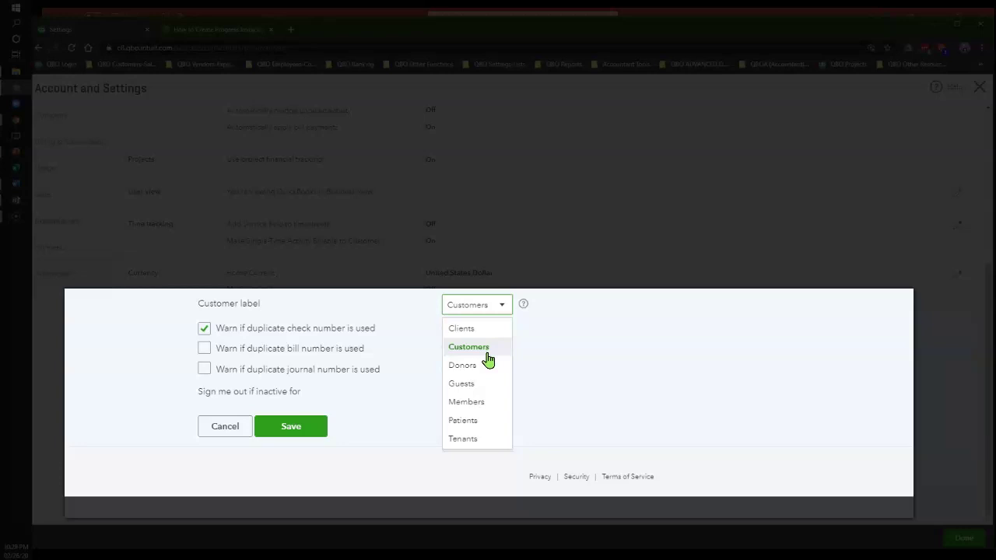
pyautogui.click(473, 373)
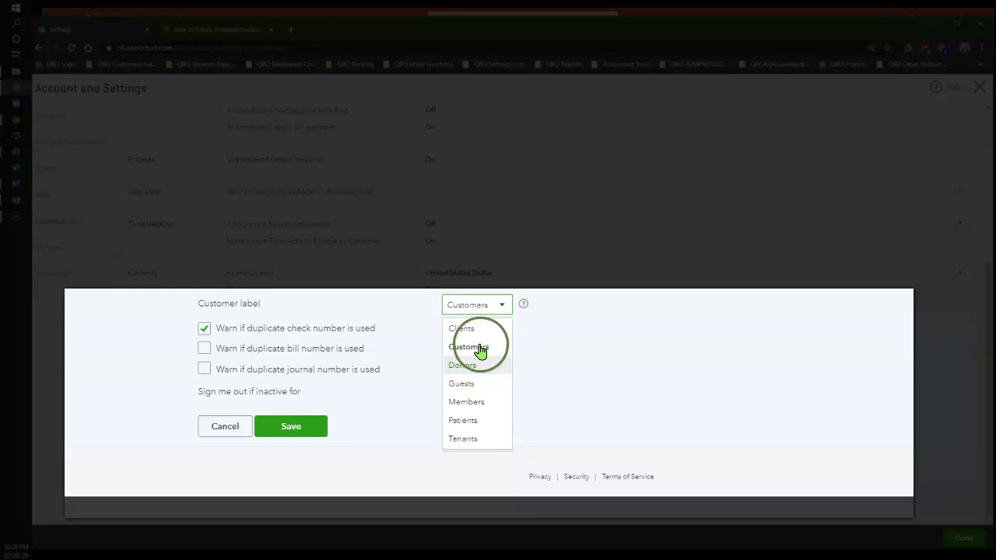
pyautogui.click(655, 368)
pyautogui.click(208, 424)
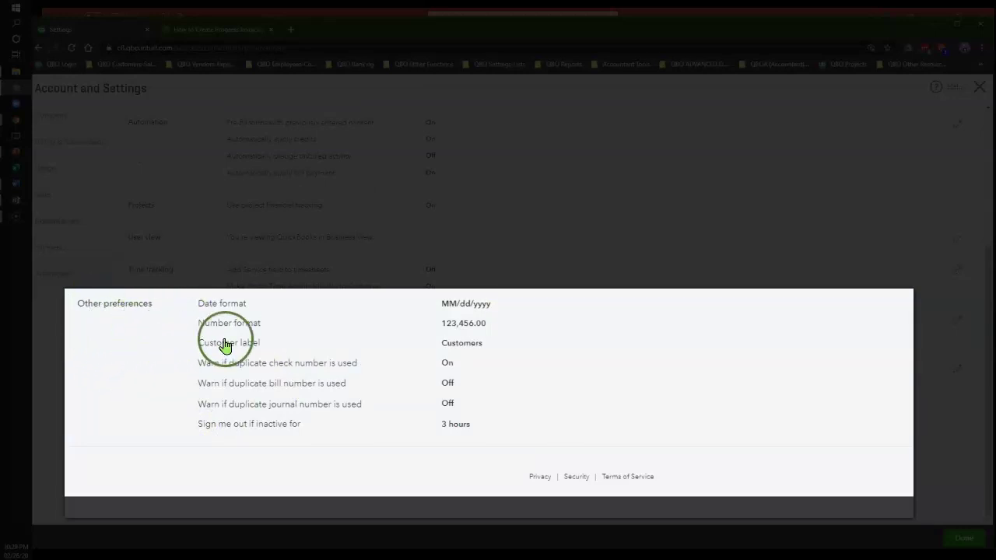
# In Other preferences, choose Customers as the customer label, enable duplicate bill and journal number warnings, and save.
pyautogui.click(607, 355)
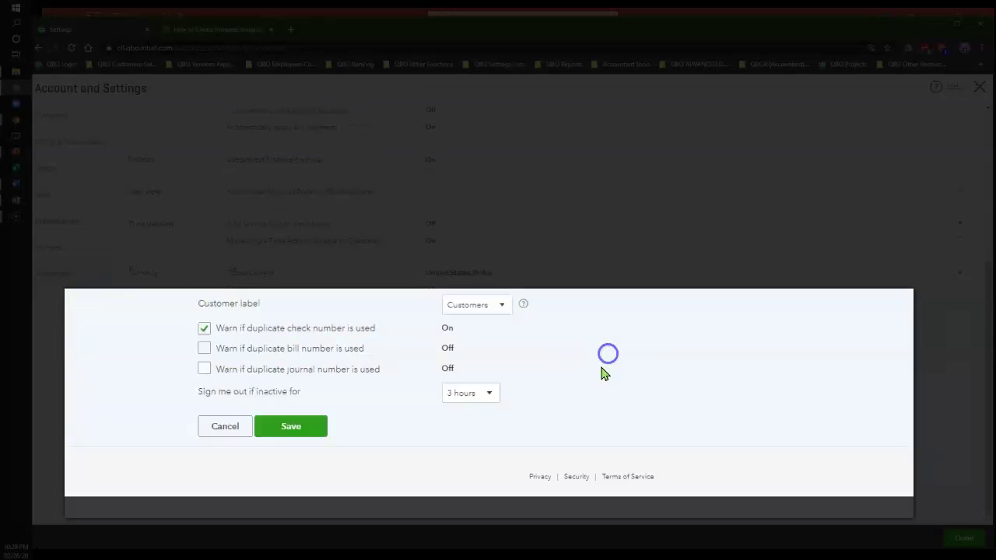
pyautogui.click(498, 305)
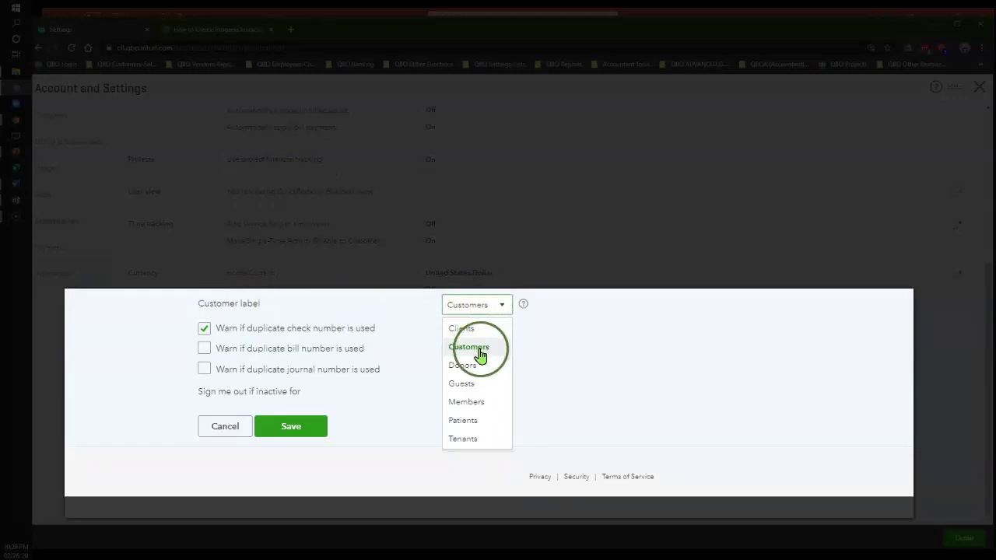
pyautogui.click(471, 347)
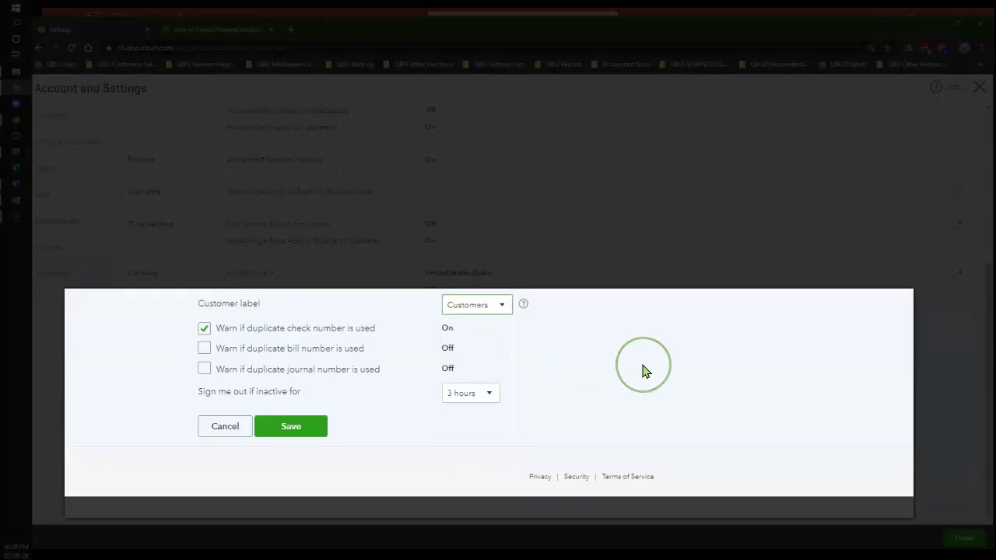
pyautogui.click(205, 348)
pyautogui.click(205, 368)
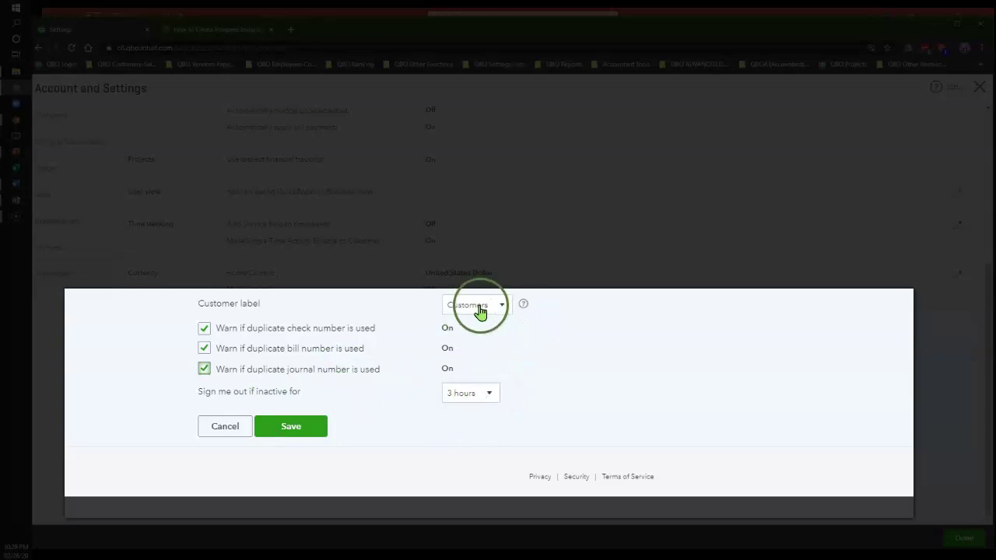
pyautogui.click(295, 425)
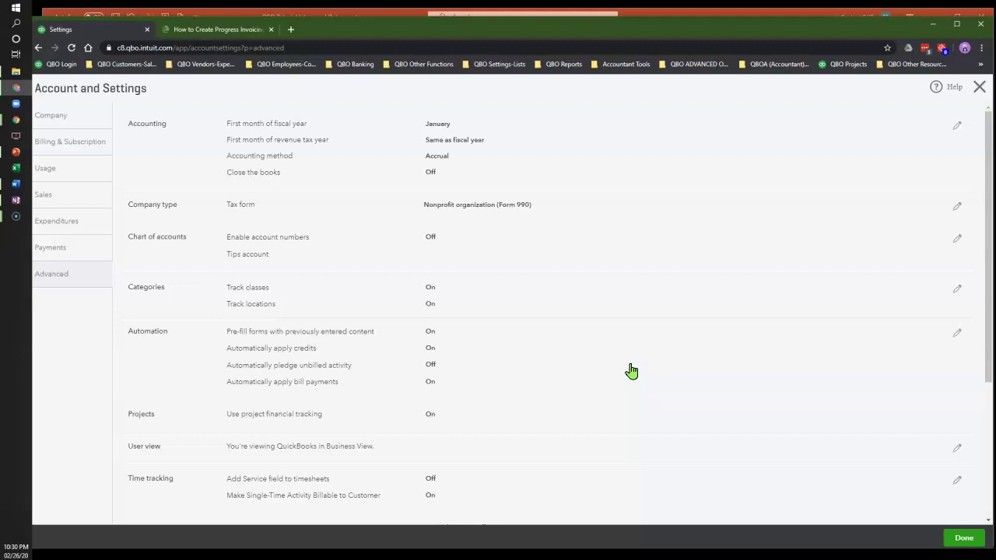
# Check the saved Other preferences and find the browser's option for clearing browsing data.
pyautogui.scroll(-3, 630, 374)
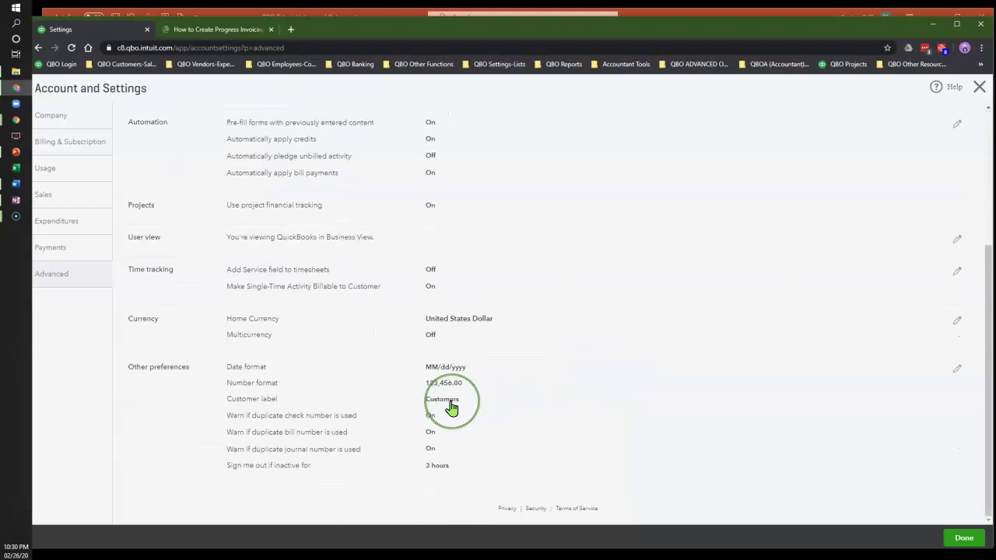
pyautogui.click(531, 393)
pyautogui.click(981, 47)
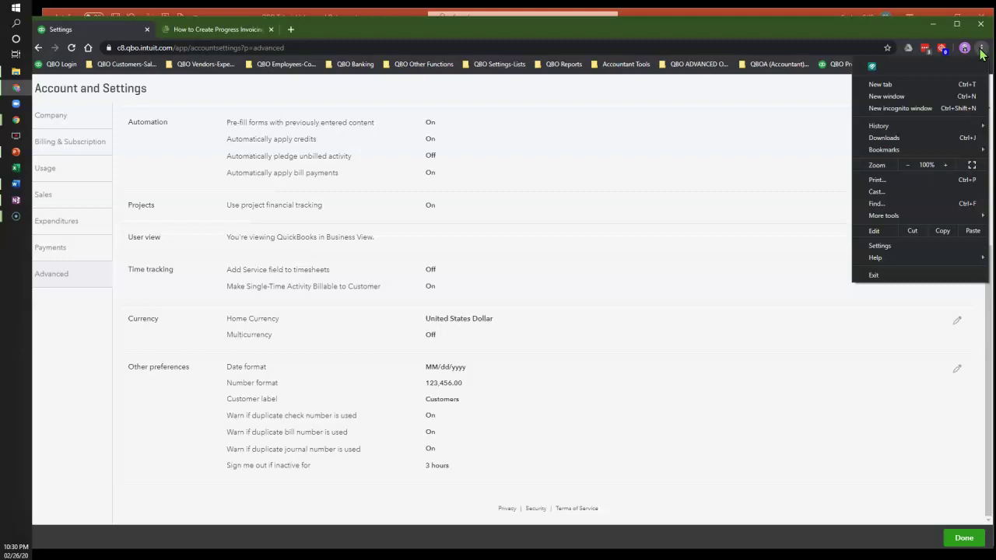
pyautogui.click(890, 219)
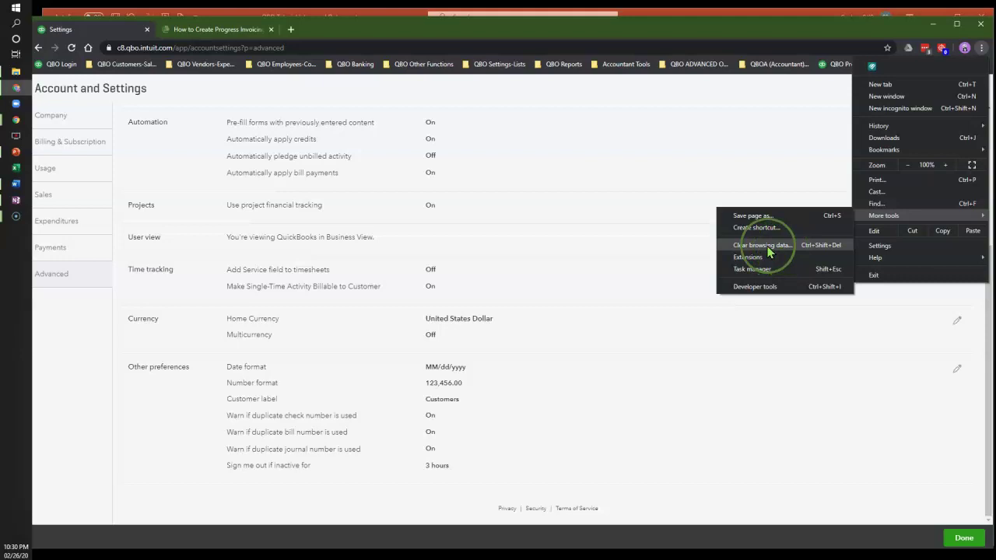
pyautogui.click(658, 489)
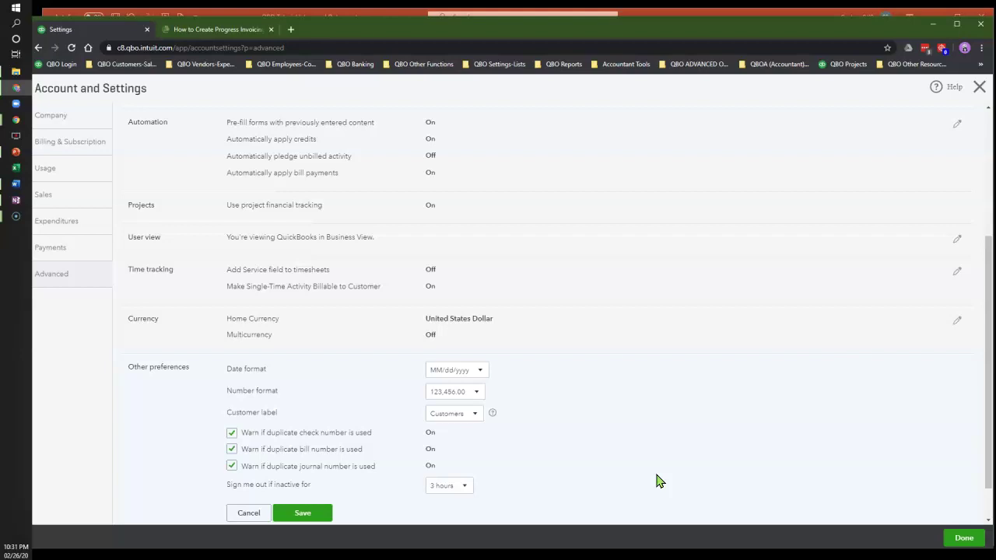
pyautogui.click(249, 511)
pyautogui.click(246, 377)
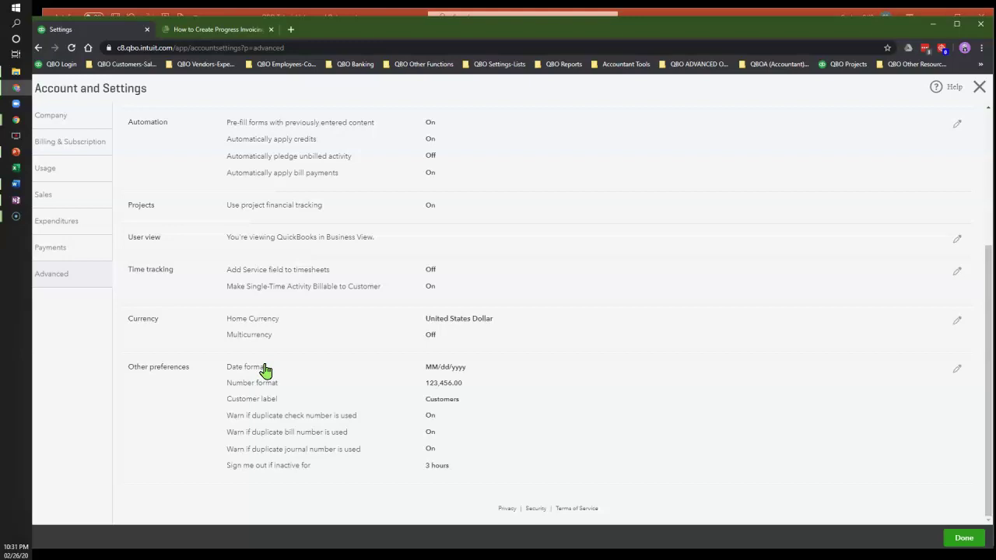
# In the sales settings' default email message for pledges, add a period after "We appreciate your prompt payment".
pyautogui.click(67, 200)
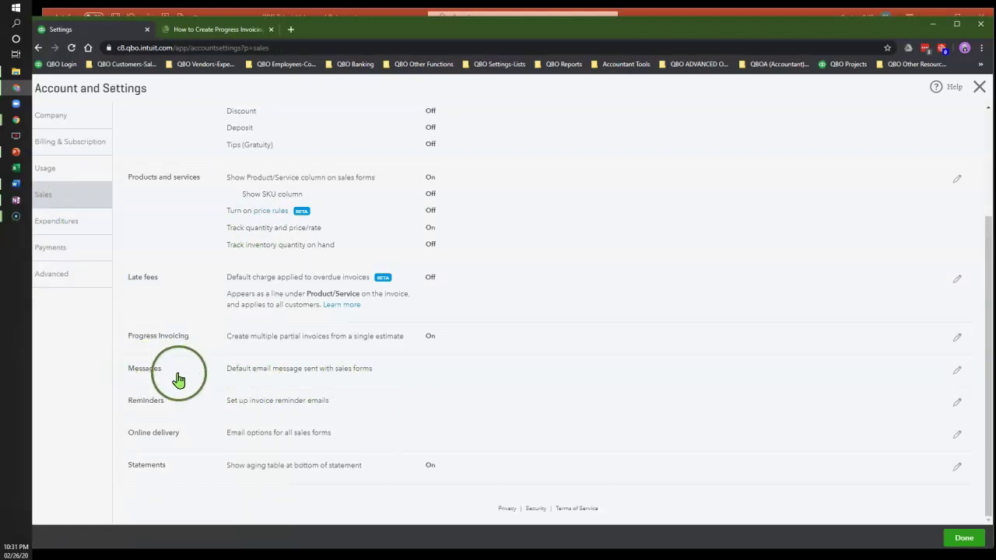
pyautogui.click(413, 381)
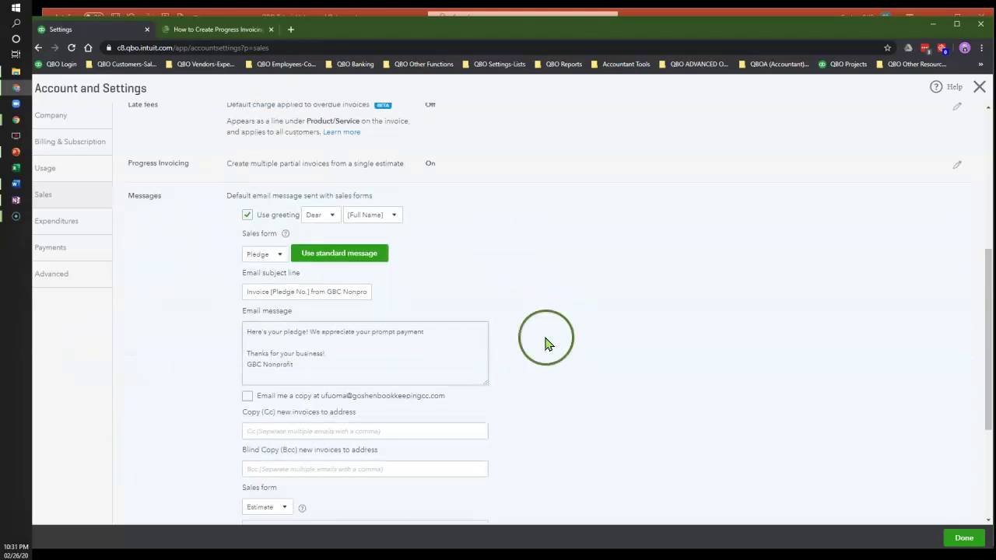
pyautogui.click(327, 346)
pyautogui.hotkey('ctrl', 'a')
pyautogui.click(340, 375)
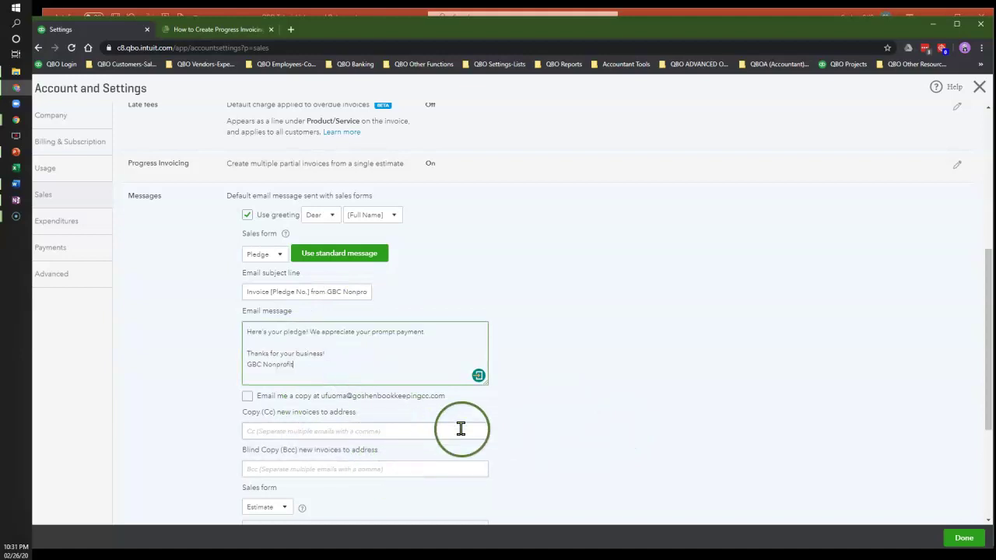
pyautogui.scroll(-1, 581, 445)
pyautogui.scroll(-1, 582, 445)
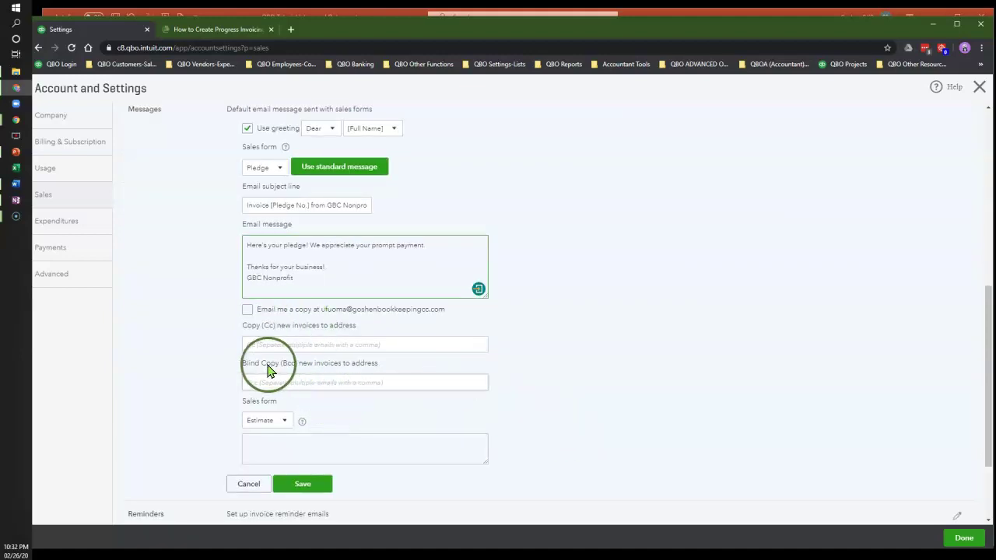
pyautogui.write('.')
pyautogui.click(323, 368)
pyautogui.doubleClick(323, 368)
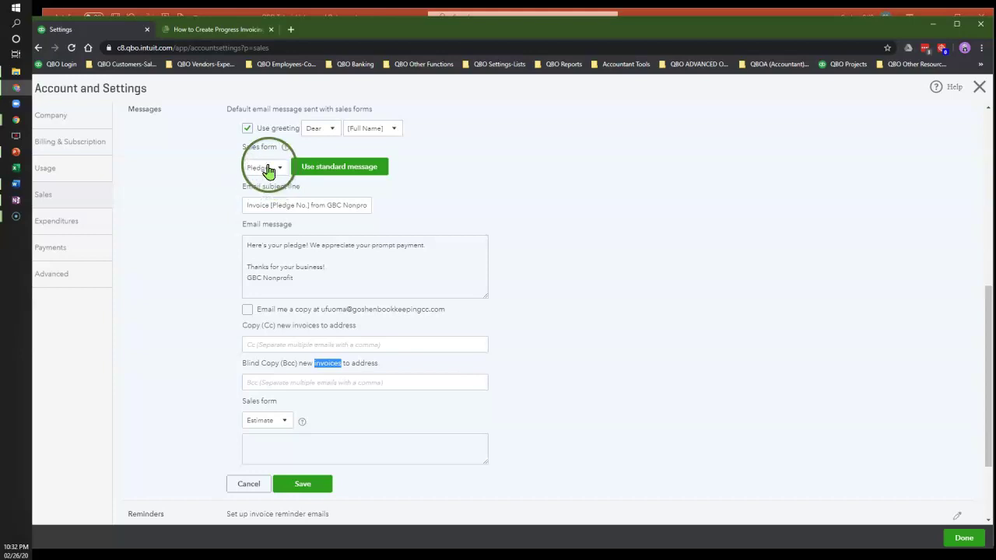
# Change the first word of the pledge email's subject line to "Pledge" and back to "Invoice".
pyautogui.click(267, 203)
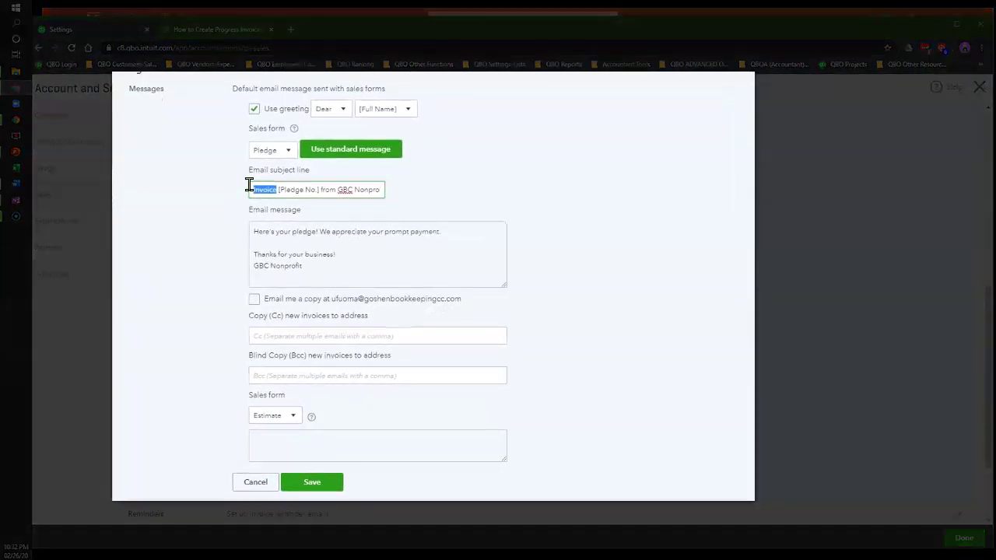
pyautogui.write('Pledge')
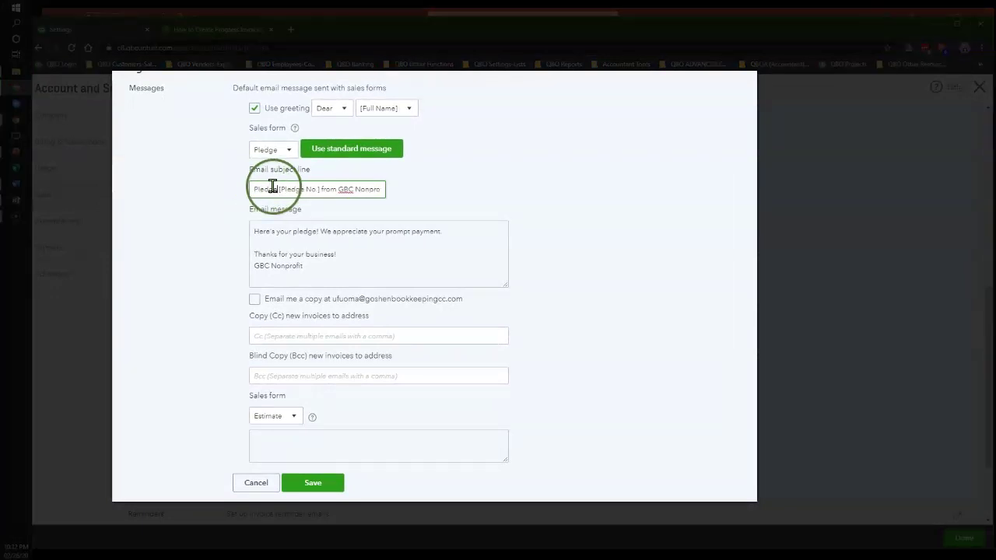
pyautogui.moveTo(275, 188); pyautogui.dragTo(223, 194)
pyautogui.write('Invoic')
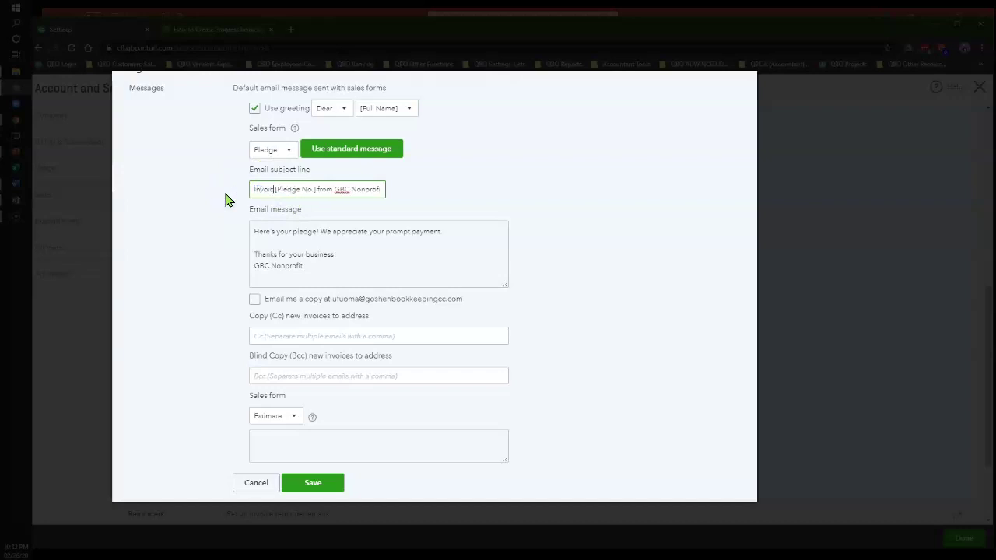
pyautogui.click(288, 192)
pyautogui.moveTo(303, 189); pyautogui.dragTo(279, 186)
pyautogui.doubleClick(261, 190)
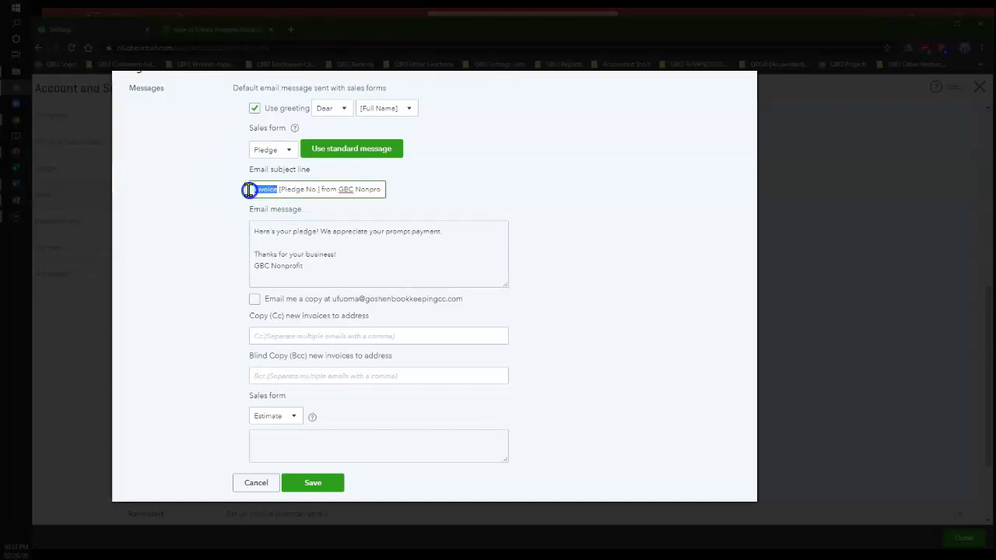
# In the pledge email message, replace "pledge" with "invoice" so the opening reads "Here's your invoice!".
pyautogui.click(316, 230)
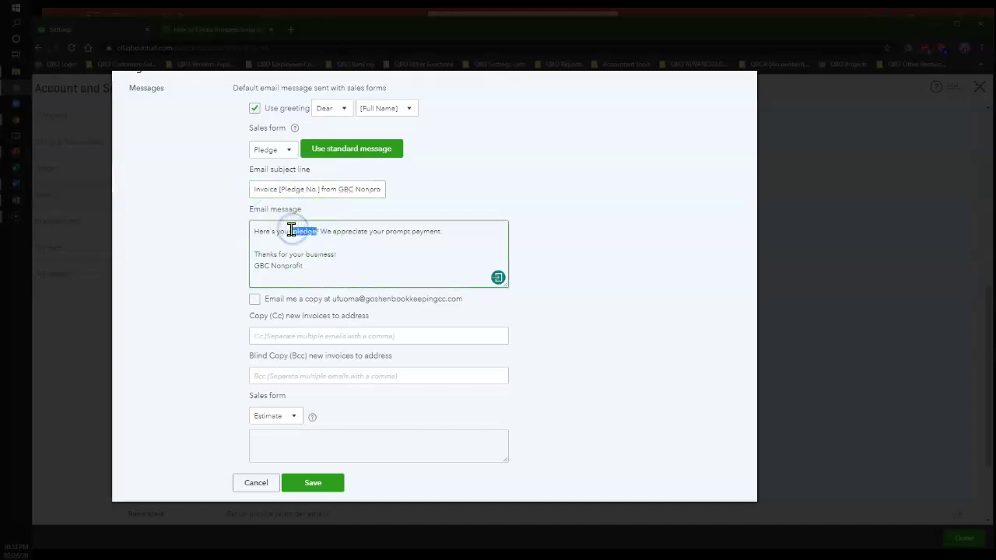
pyautogui.write('invoic')
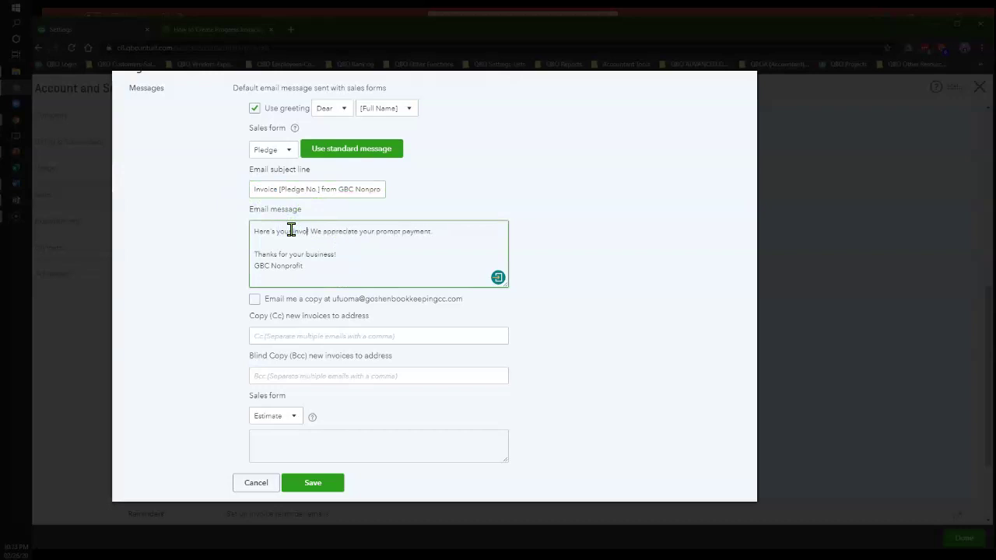
pyautogui.click(413, 236)
pyautogui.write('.')
pyautogui.click(311, 250)
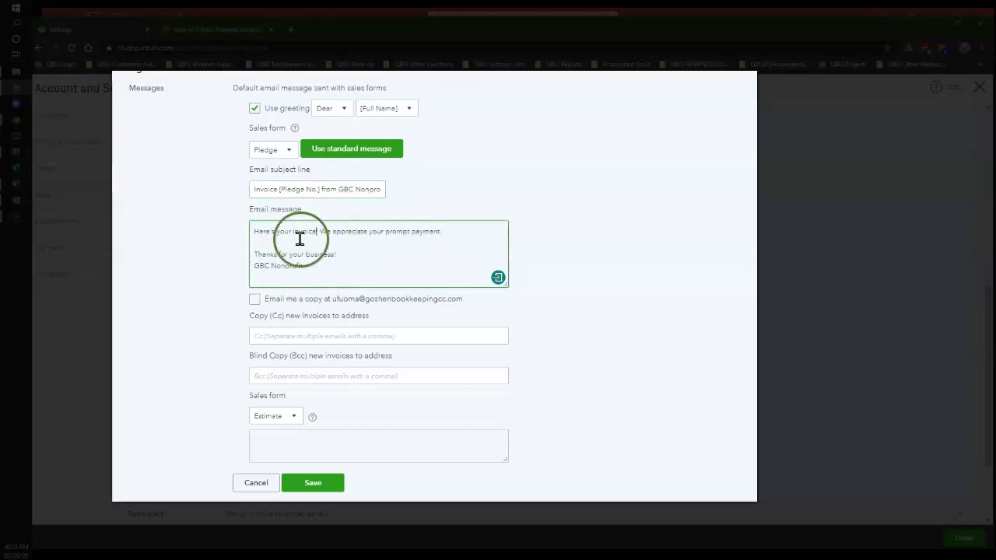
pyautogui.write('!')
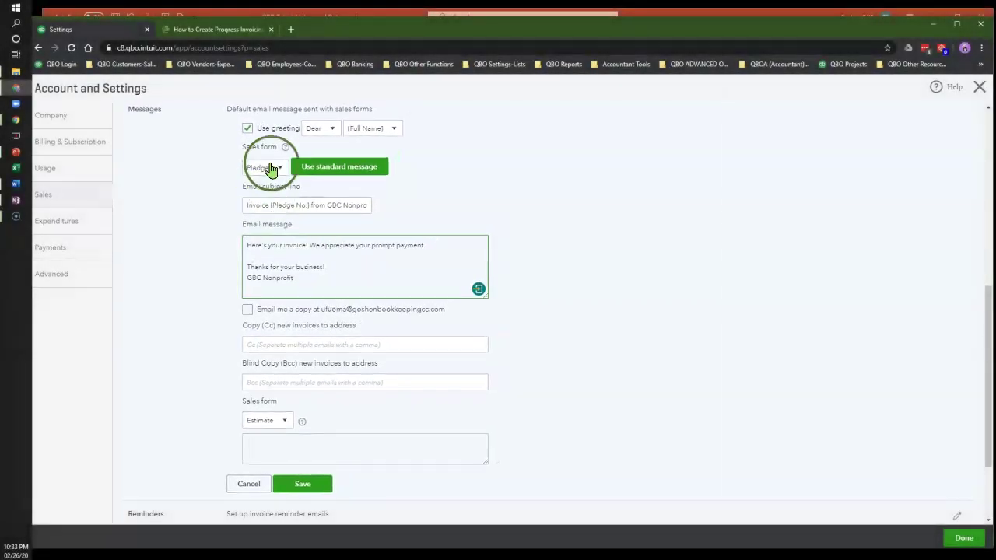
# Examine the default email messages for estimates, credit memos, receipts, statements and refund receipts, ending back on the pledge form.
pyautogui.click(274, 149)
pyautogui.click(274, 202)
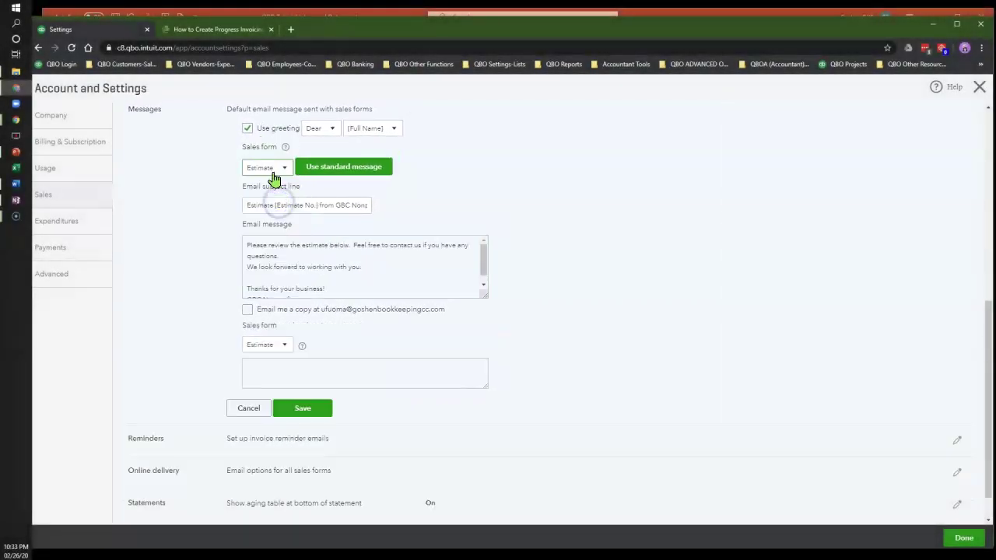
pyautogui.click(272, 175)
pyautogui.click(281, 222)
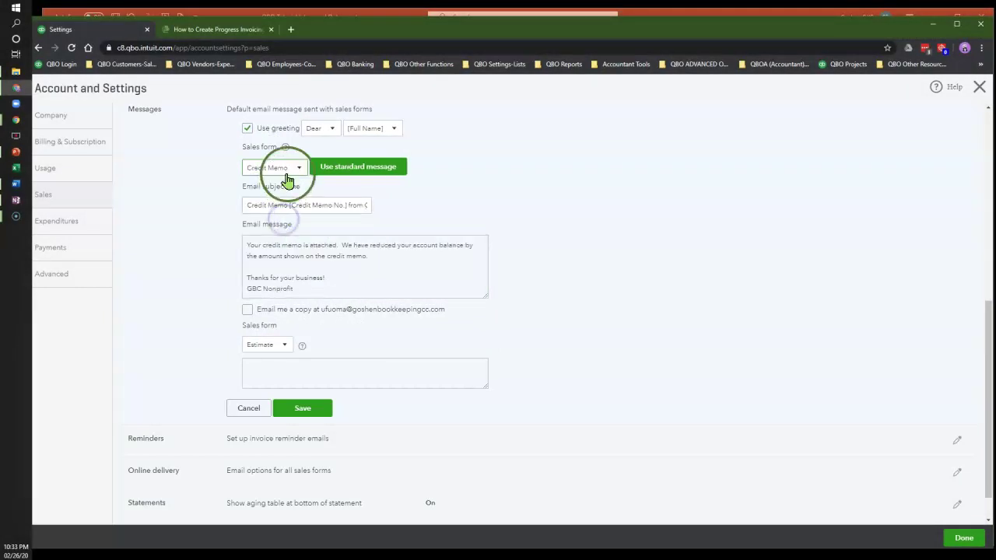
pyautogui.click(284, 238)
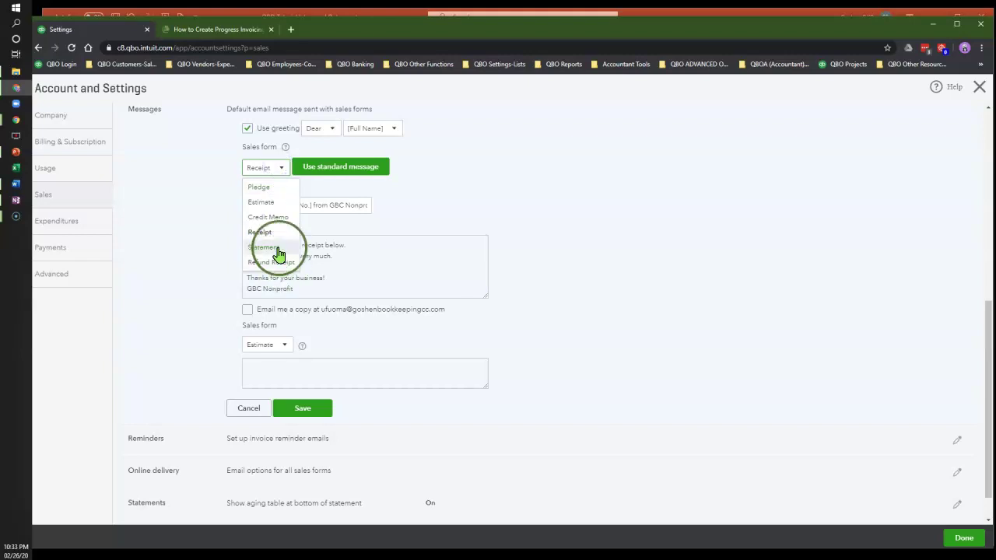
pyautogui.click(278, 249)
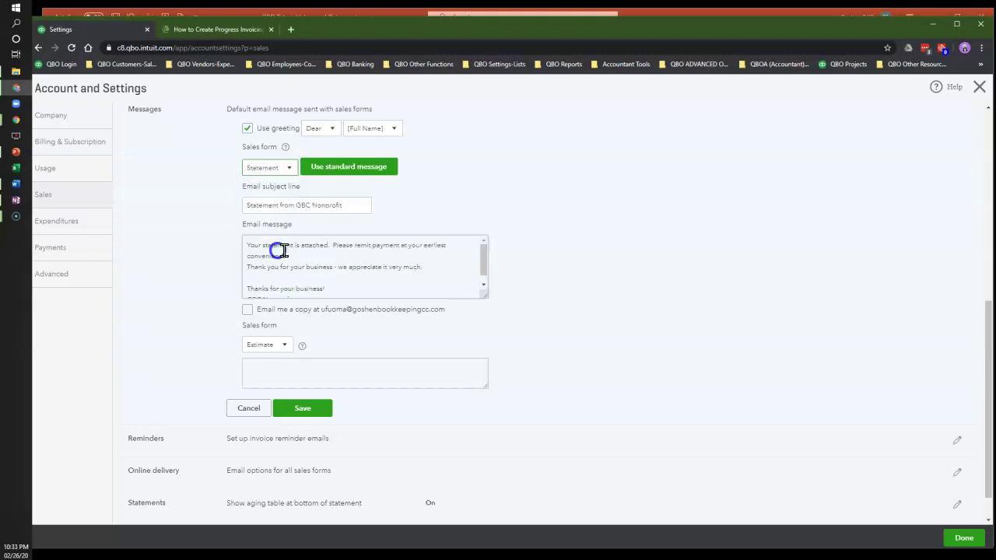
pyautogui.click(278, 169)
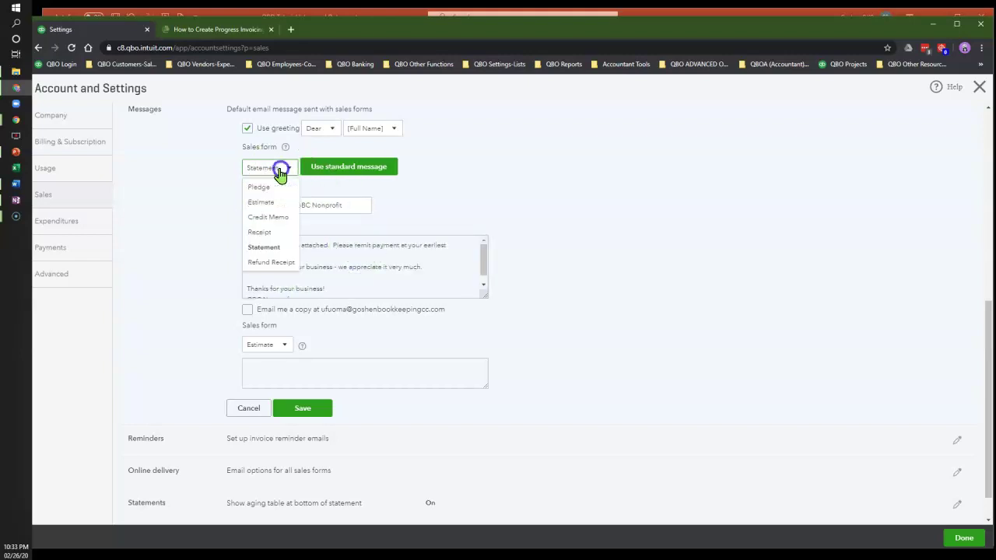
pyautogui.click(274, 260)
pyautogui.click(280, 168)
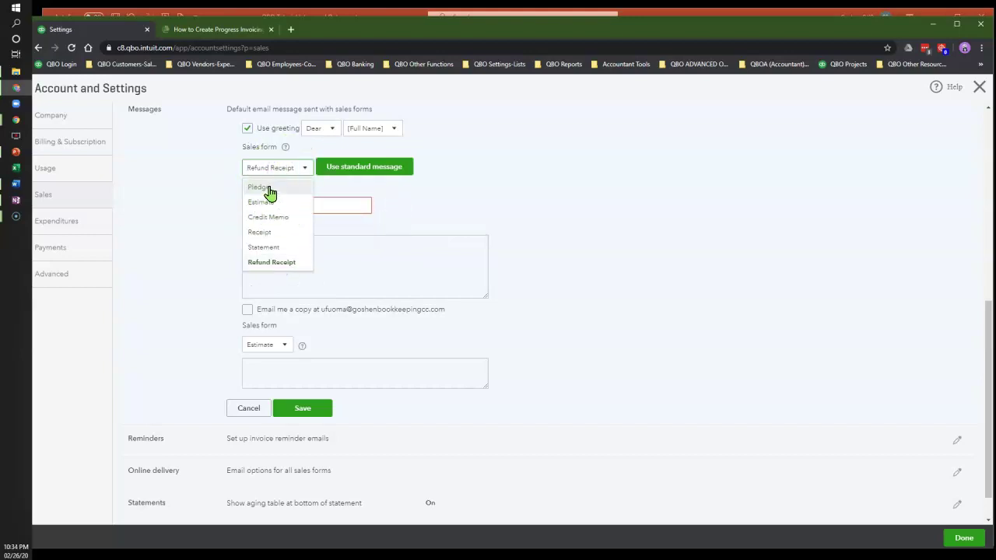
pyautogui.click(270, 193)
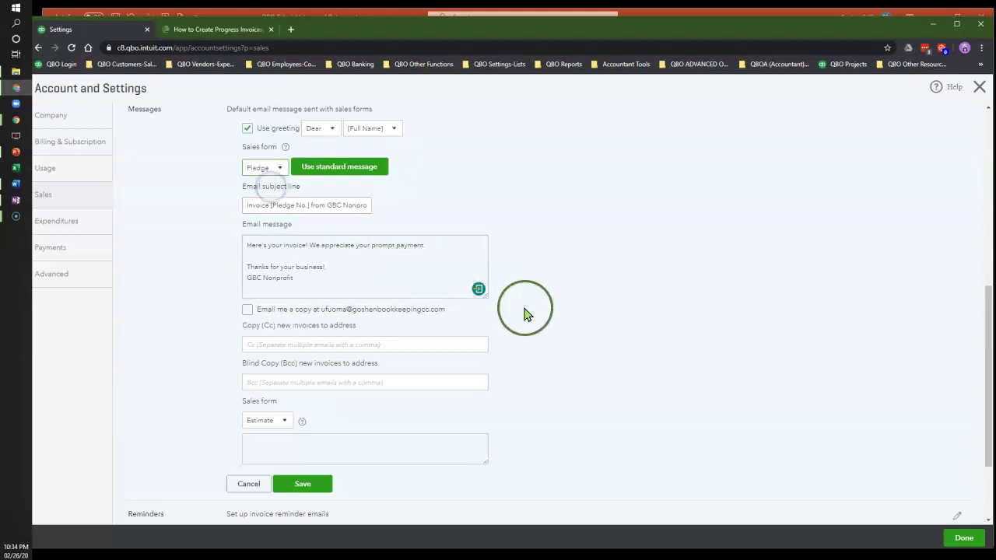
# Examine the Cc and Bcc options for new invoices and the default message choices for estimates, pledges and other sales forms.
pyautogui.scroll(-2, 309, 333)
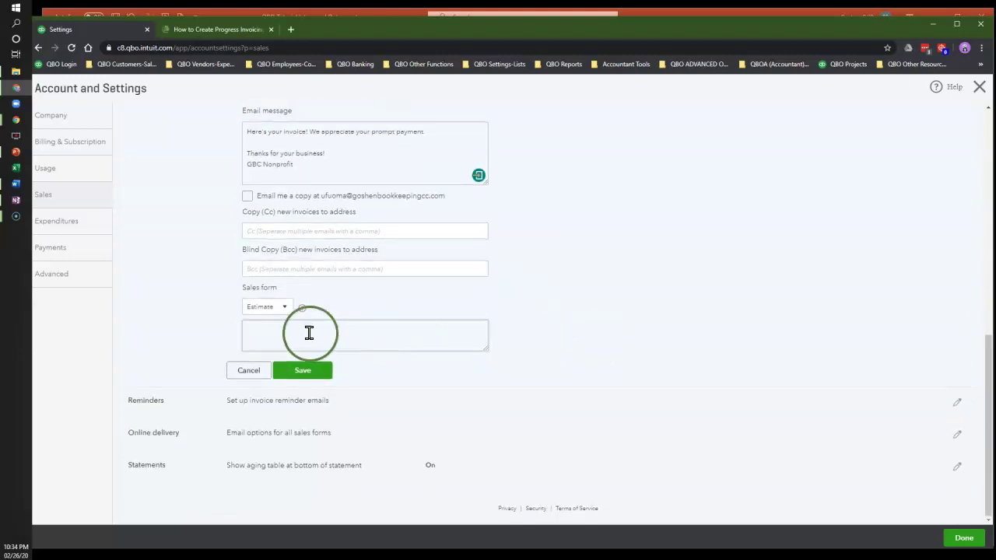
pyautogui.click(247, 198)
pyautogui.click(249, 226)
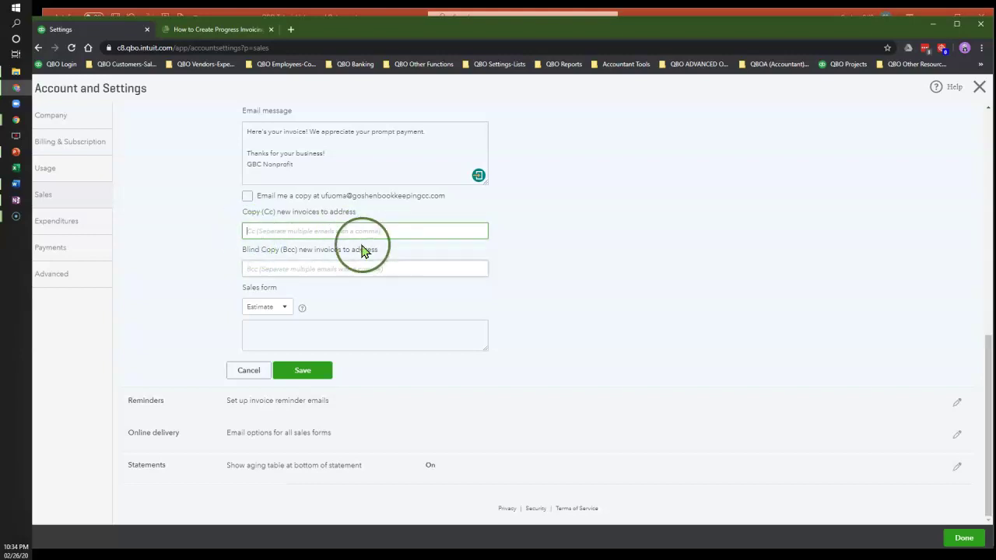
pyautogui.click(300, 269)
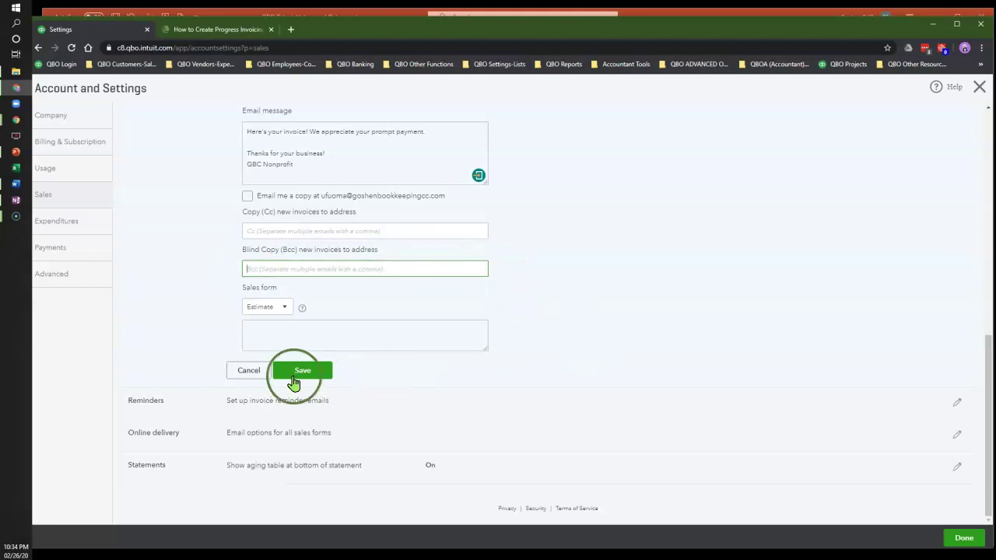
pyautogui.click(282, 308)
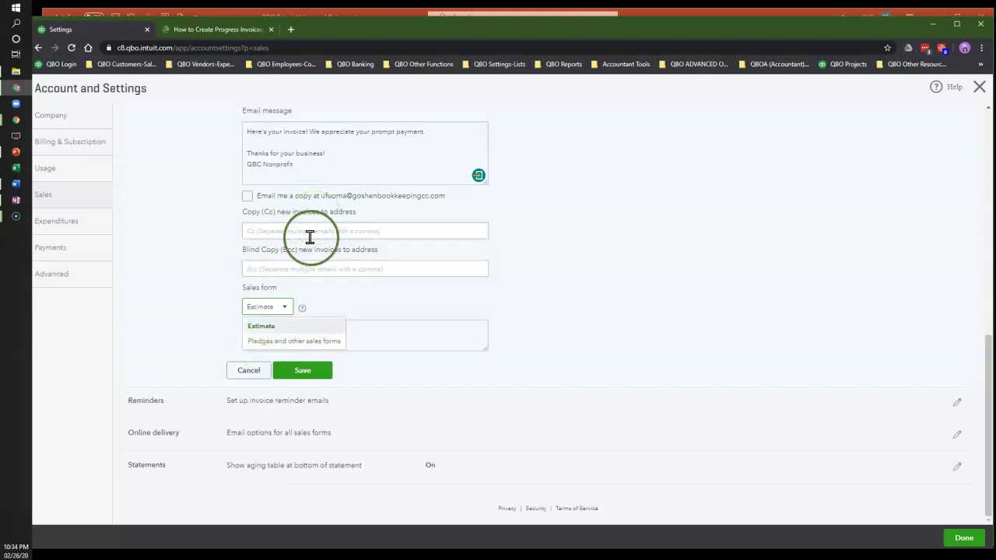
pyautogui.click(294, 341)
pyautogui.click(323, 319)
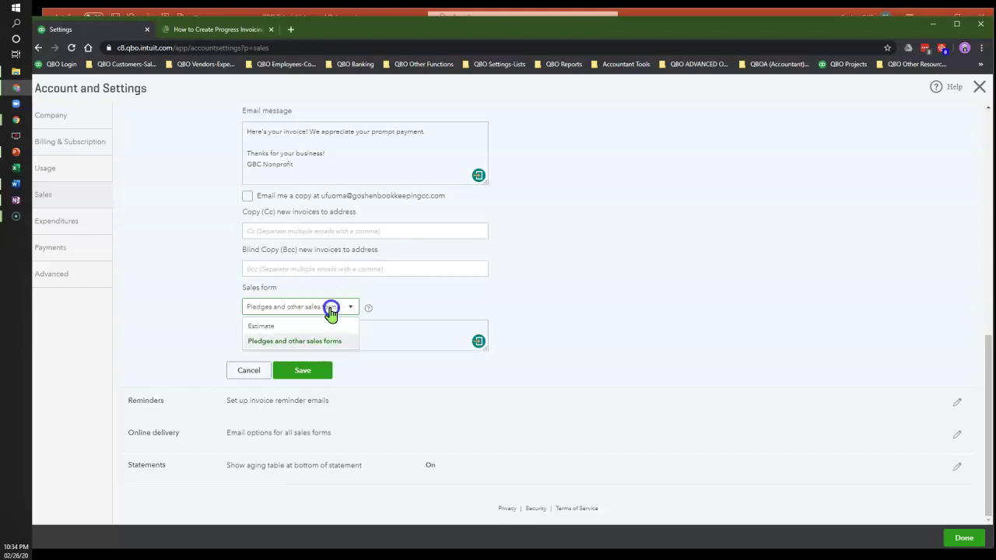
pyautogui.click(260, 324)
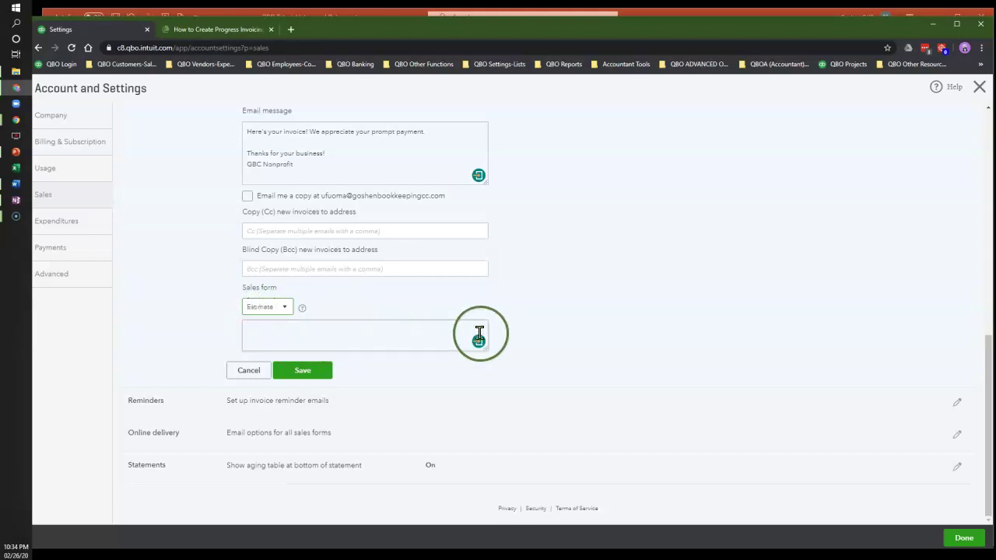
pyautogui.click(277, 308)
pyautogui.click(303, 309)
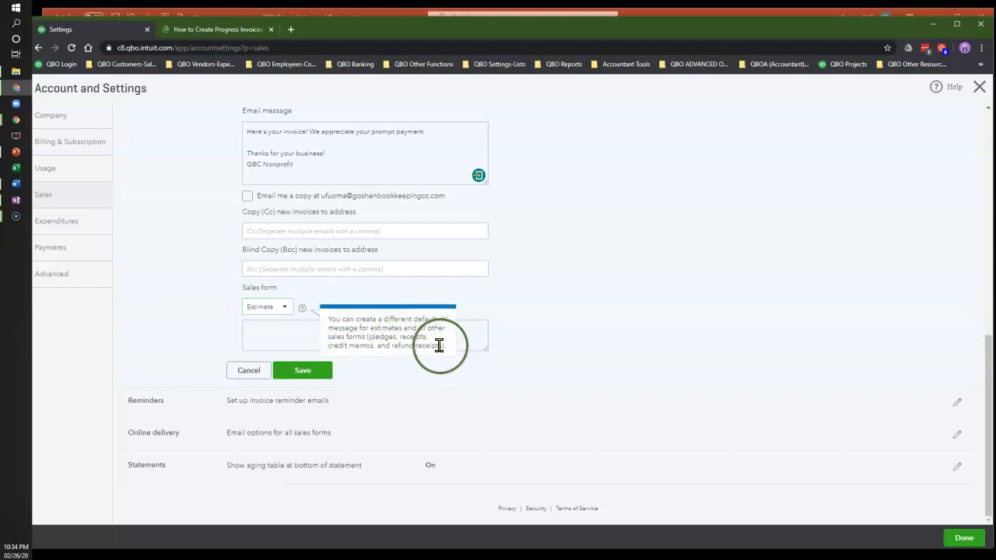
pyautogui.click(281, 333)
# Recheck the pledge email message and save the default messages sent with sales forms.
pyautogui.scroll(3, 274, 270)
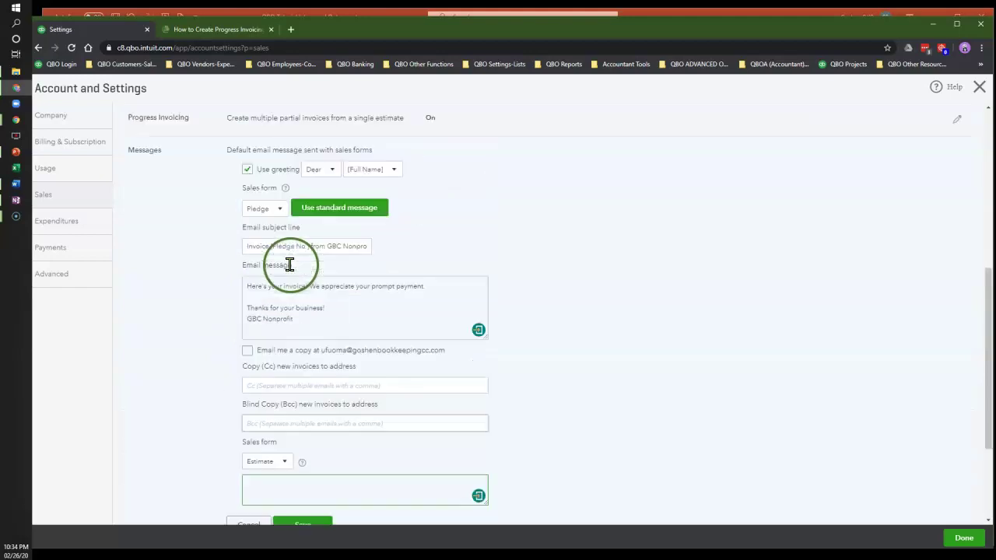
pyautogui.scroll(-2, 289, 262)
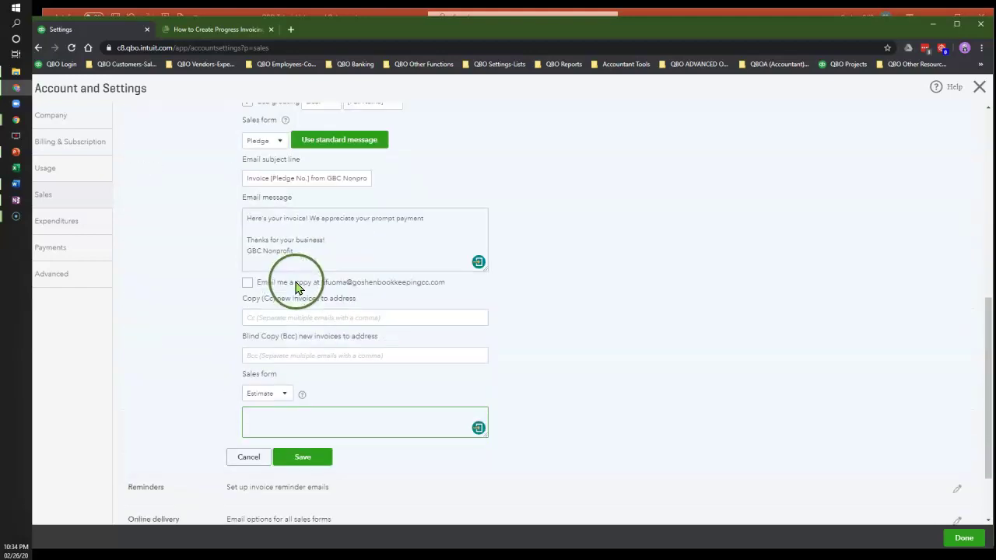
pyautogui.scroll(-2, 309, 315)
pyautogui.click(303, 370)
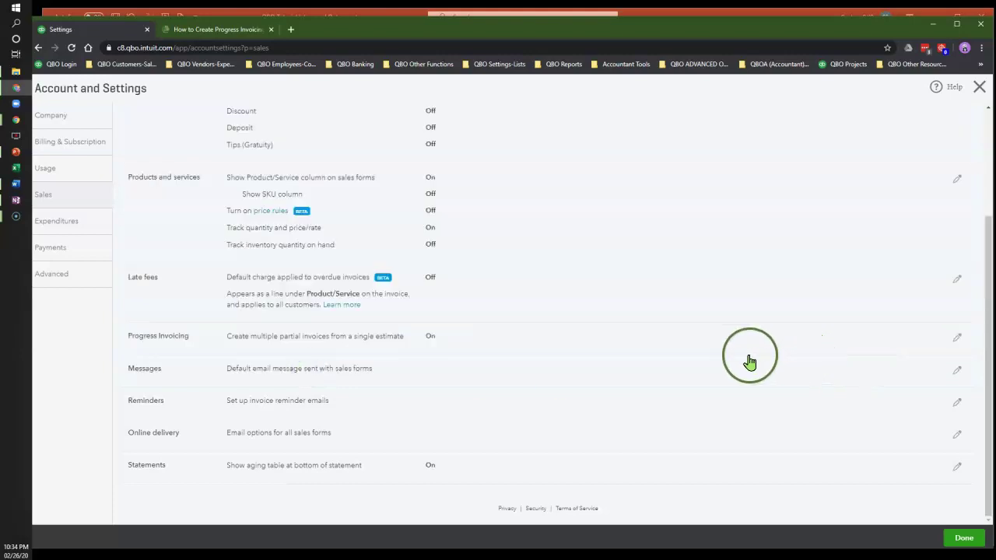
# In the invoice reminder email, replace "Pledge" with "Invoice" in the subject line, check the message wording, and save.
pyautogui.click(440, 404)
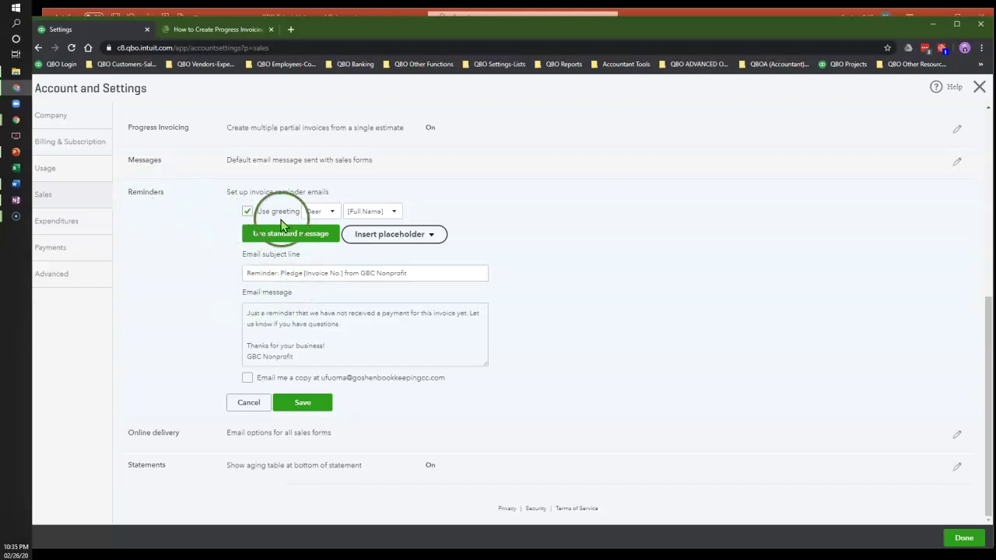
pyautogui.doubleClick(281, 273)
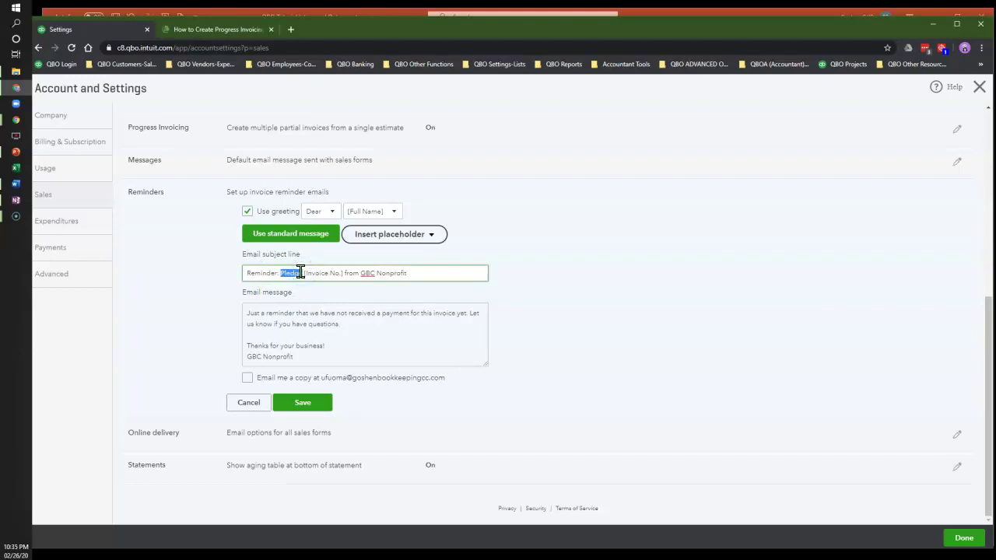
pyautogui.write('Invoice')
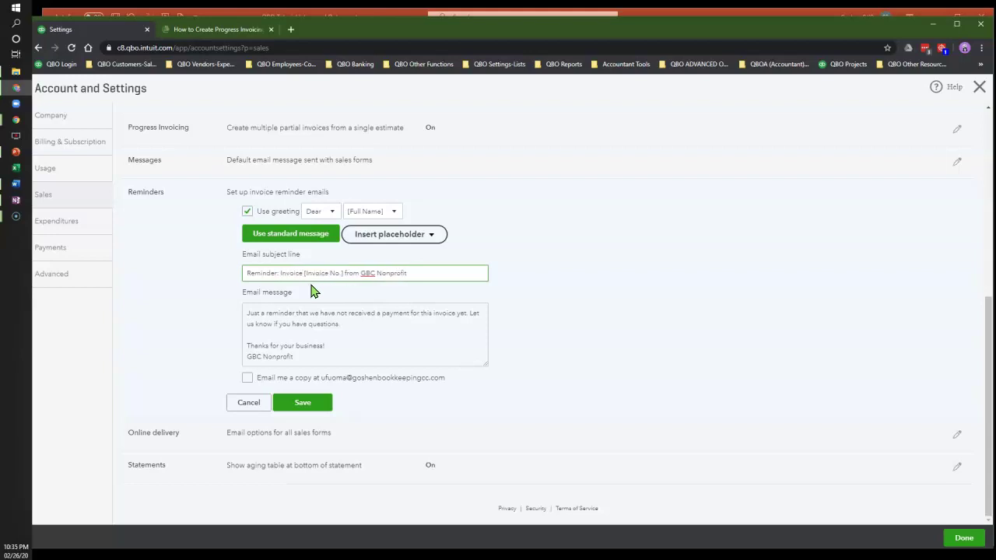
pyautogui.click(334, 304)
pyautogui.hotkey('ctrl', 'a')
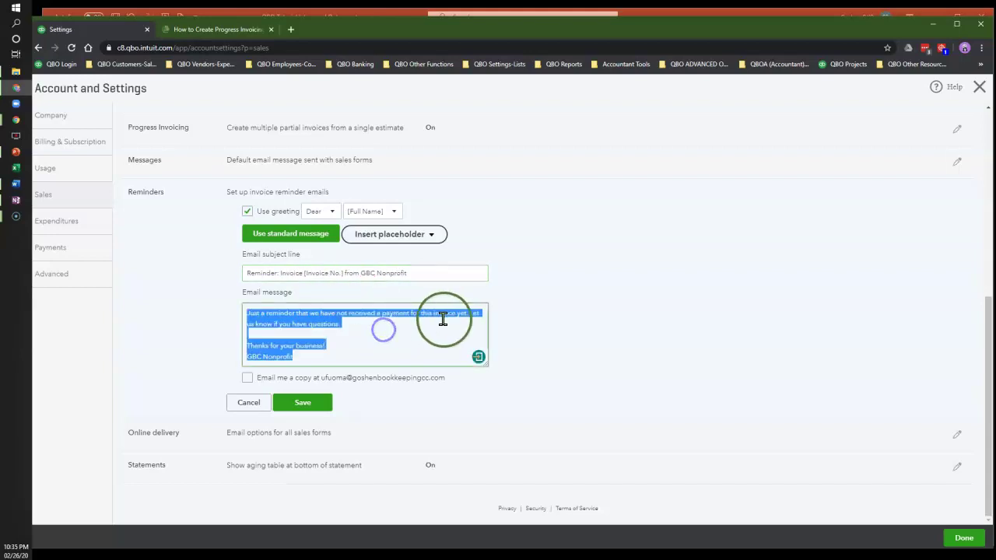
pyautogui.click(428, 317)
pyautogui.doubleClick(445, 314)
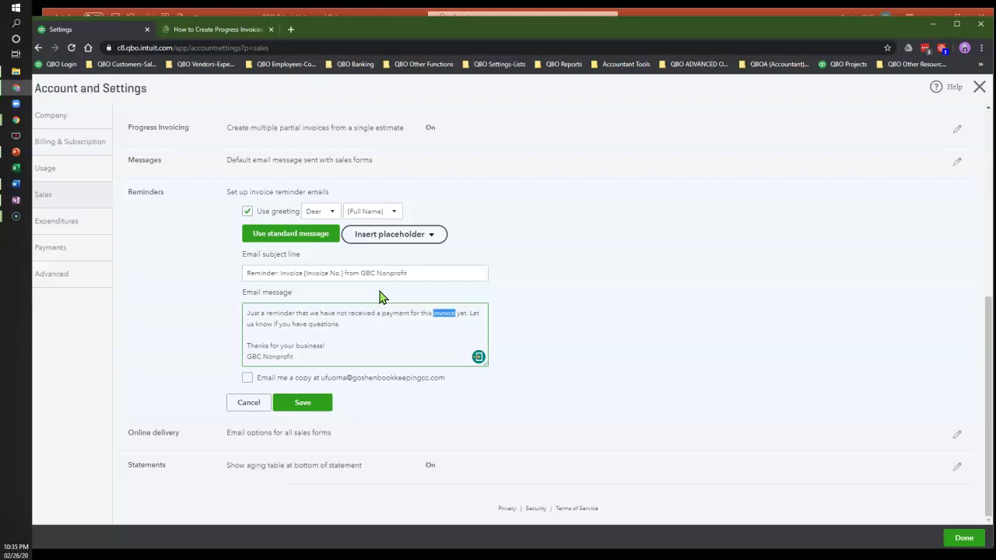
pyautogui.click(305, 400)
pyautogui.click(625, 395)
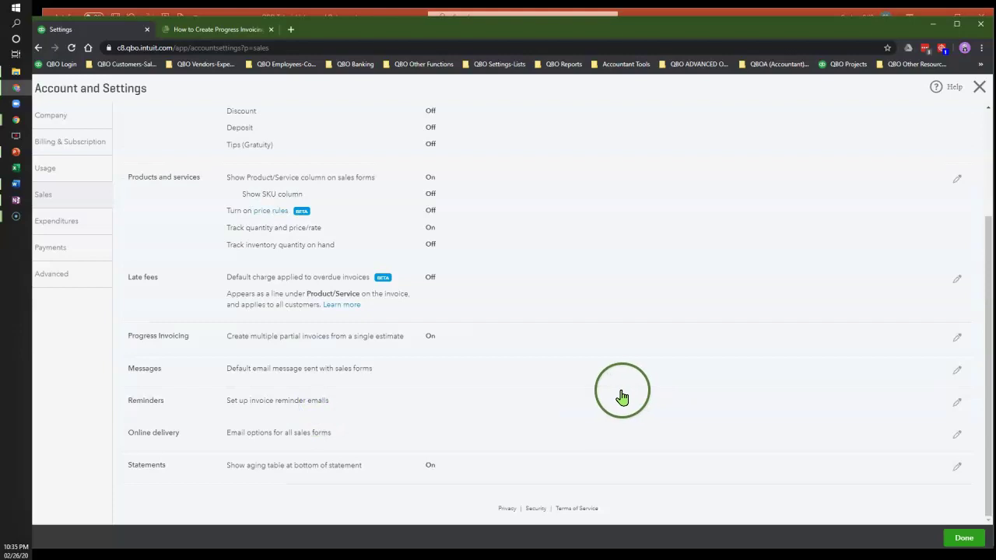
# Review and save the online delivery email options, and leave the account settings for a freshly loaded dashboard.
pyautogui.click(366, 431)
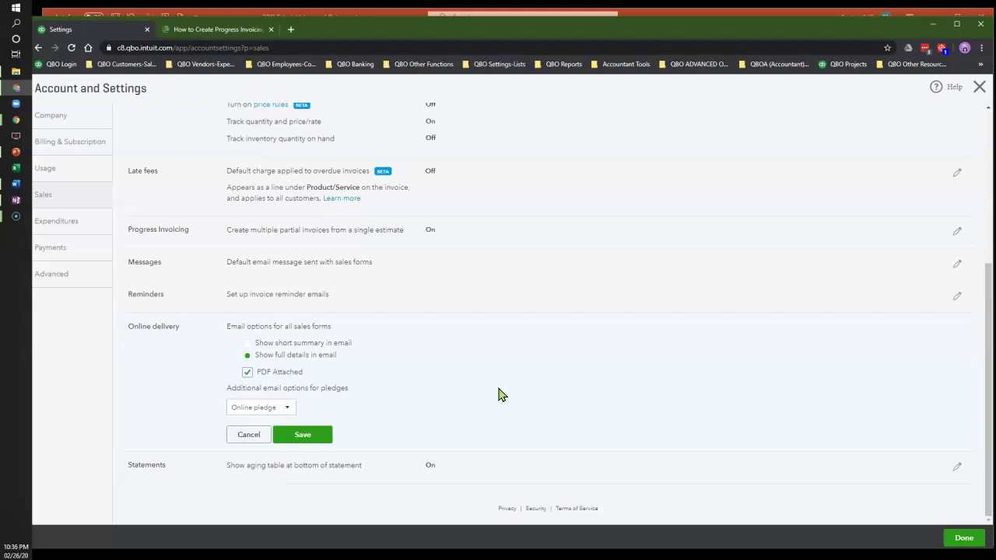
pyautogui.click(306, 437)
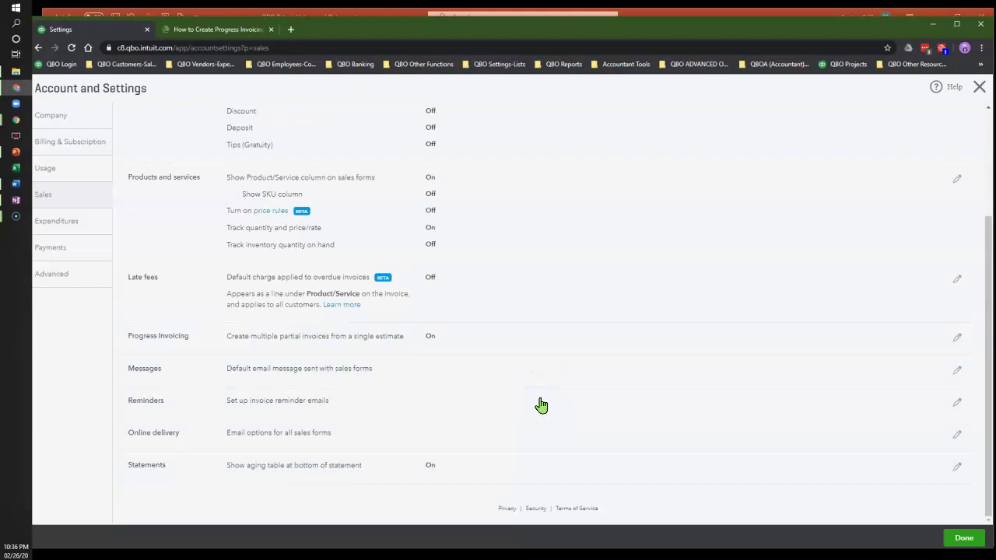
pyautogui.click(950, 537)
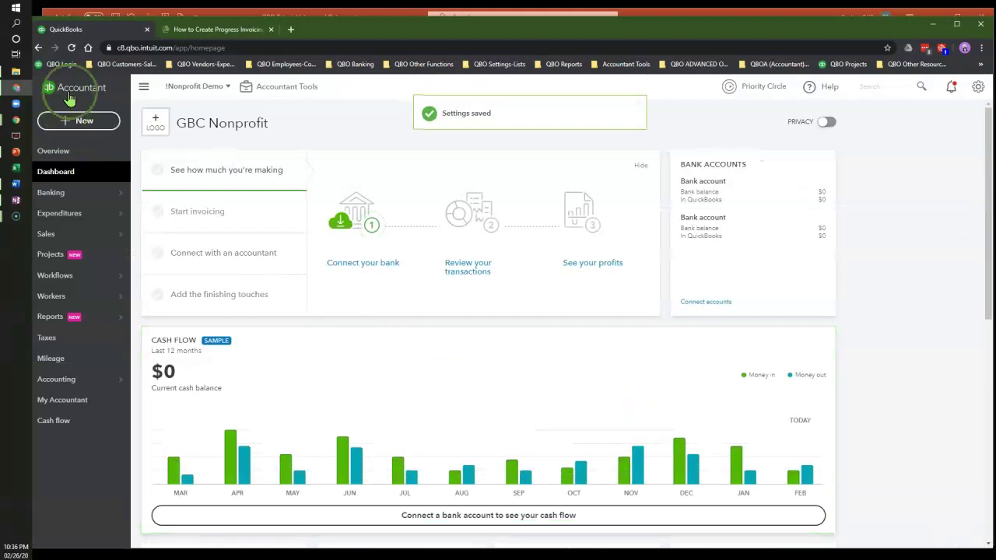
pyautogui.click(500, 262)
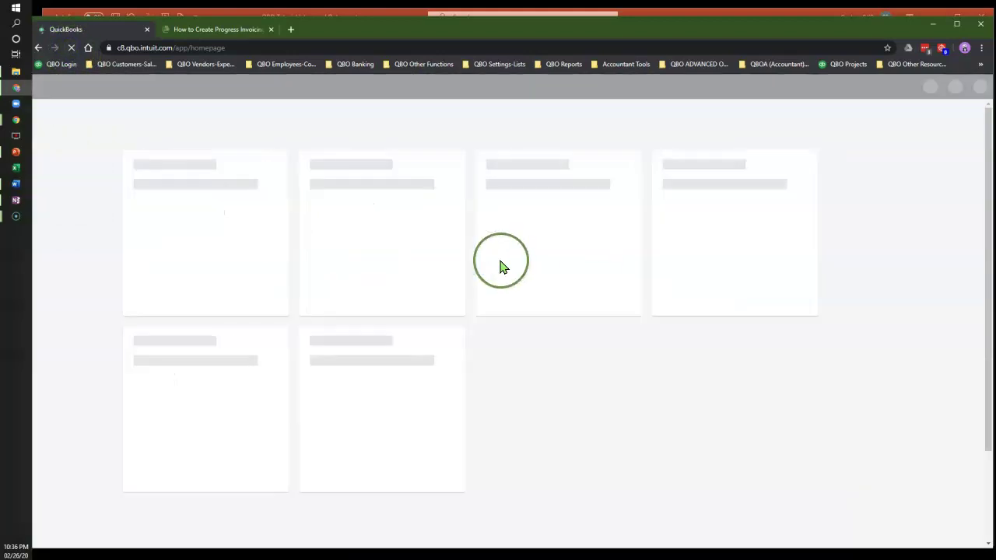
# Check the customer transaction types offered for creation, reread the subscriber's question on the PowerPoint slide, and return to QuickBooks.
pyautogui.click(543, 210)
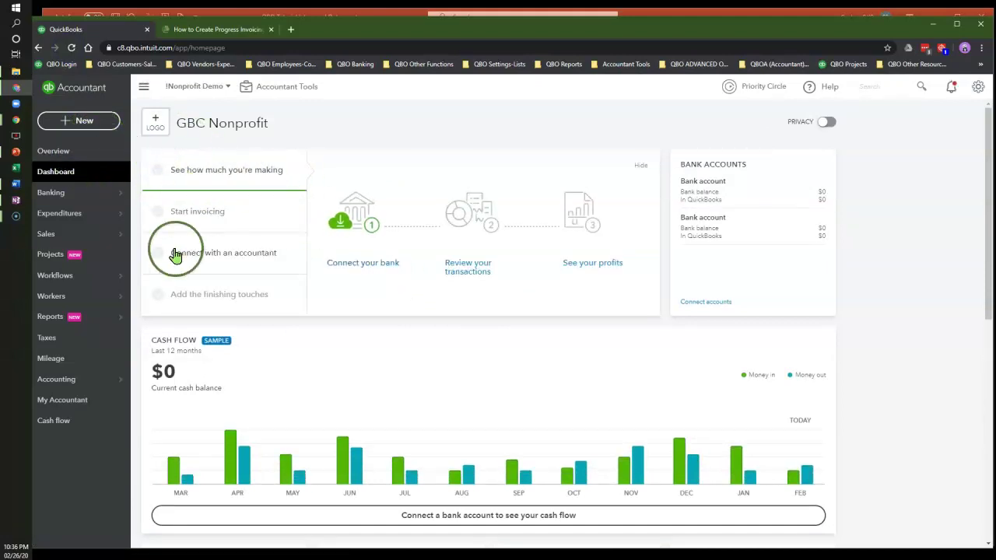
pyautogui.click(92, 123)
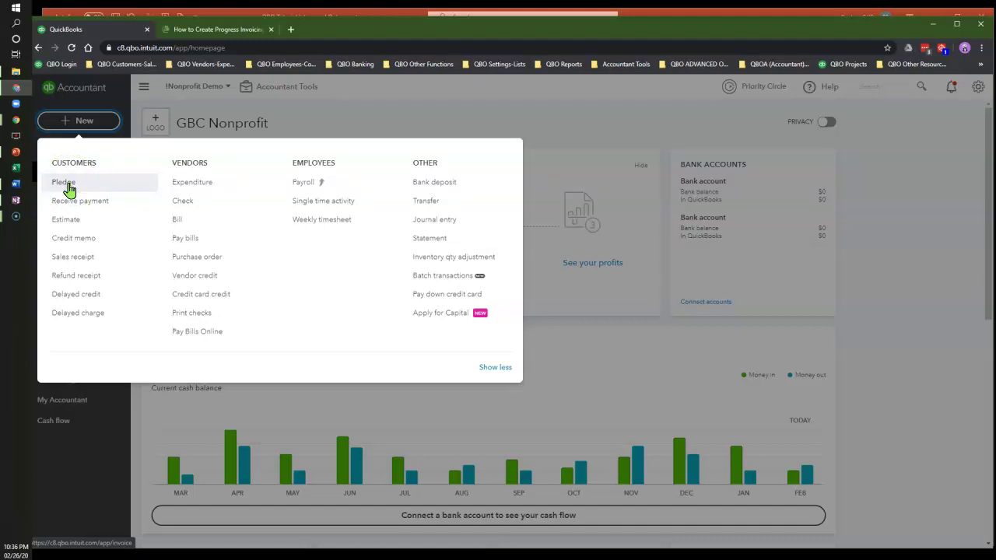
pyautogui.click(895, 266)
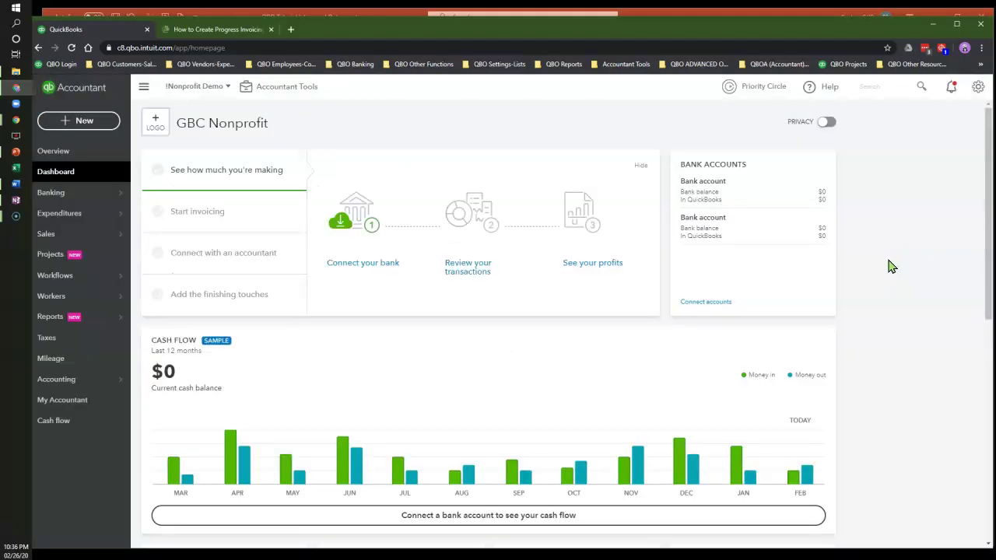
pyautogui.click(664, 14)
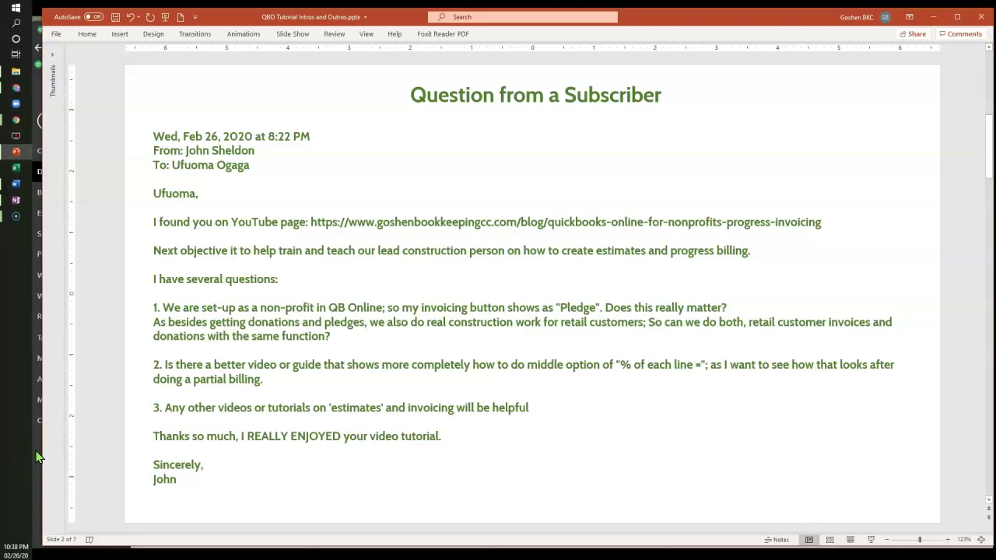
pyautogui.hotkey('alt', 'Tab')
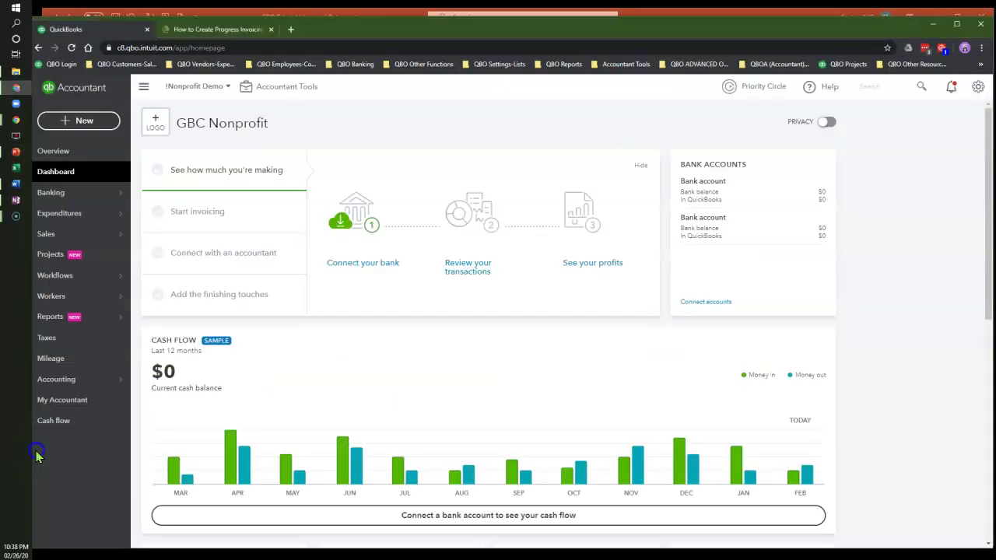
# Examine the customers list, the open pledges among the sales transactions, and the transaction types that can be added there.
pyautogui.click(80, 237)
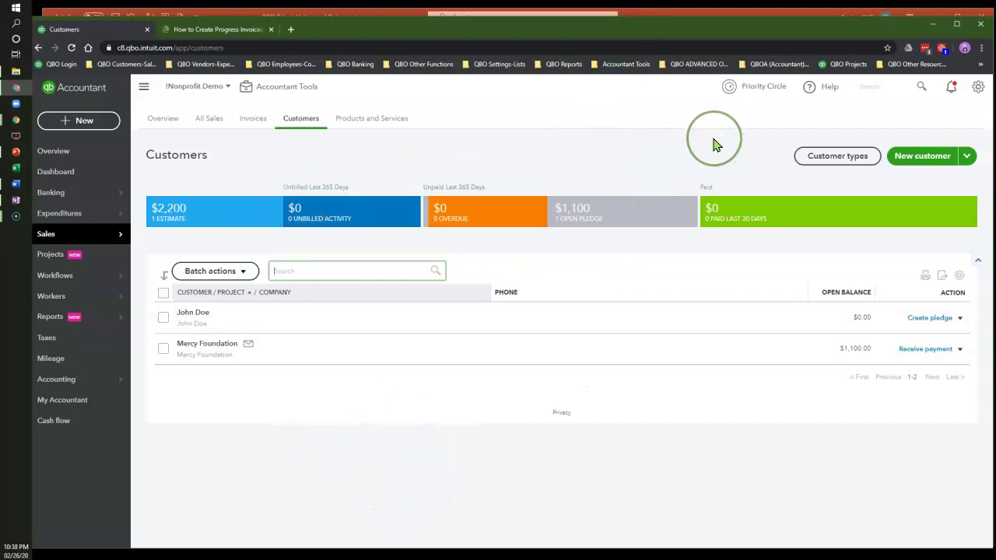
pyautogui.click(669, 210)
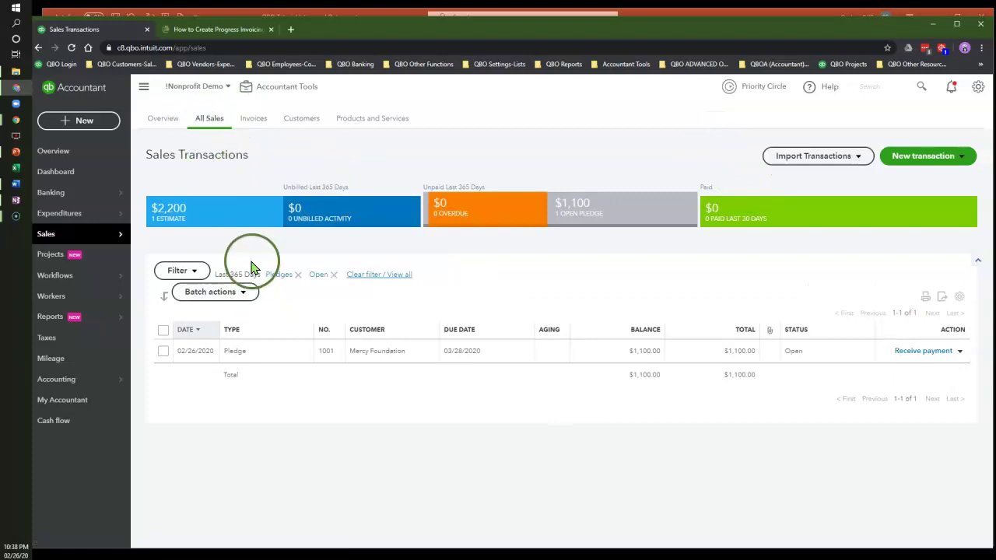
pyautogui.click(947, 158)
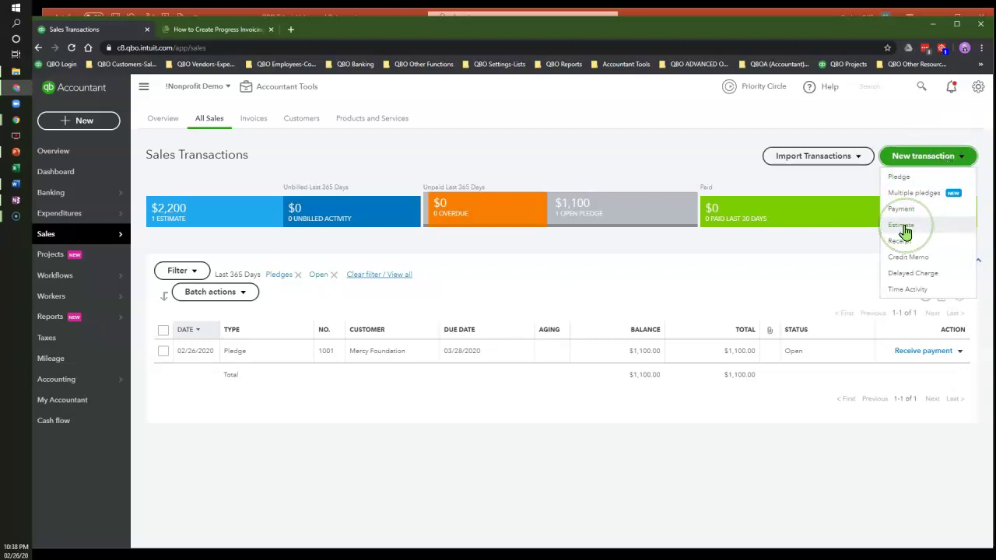
# Start a new estimate and select the existing individual customer by name.
pyautogui.click(76, 124)
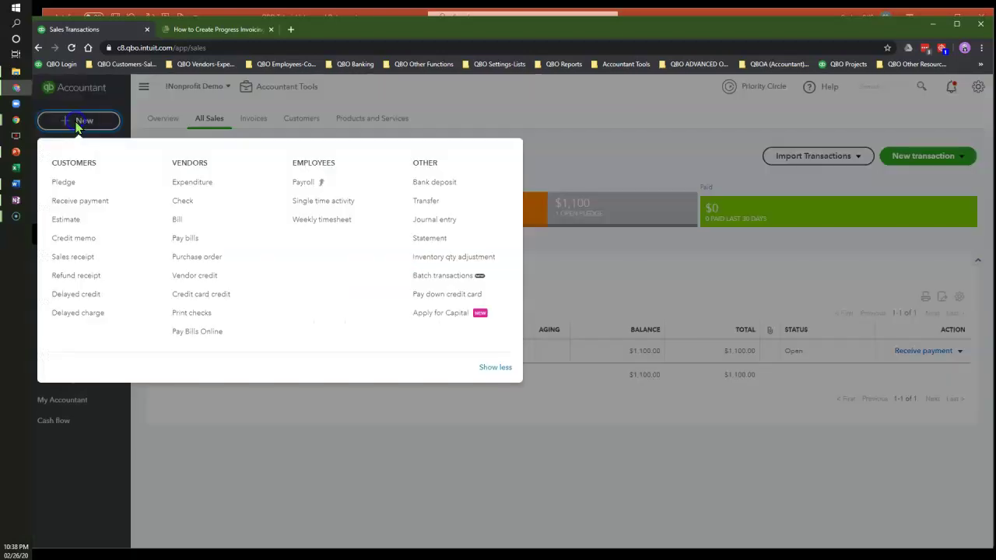
pyautogui.click(70, 221)
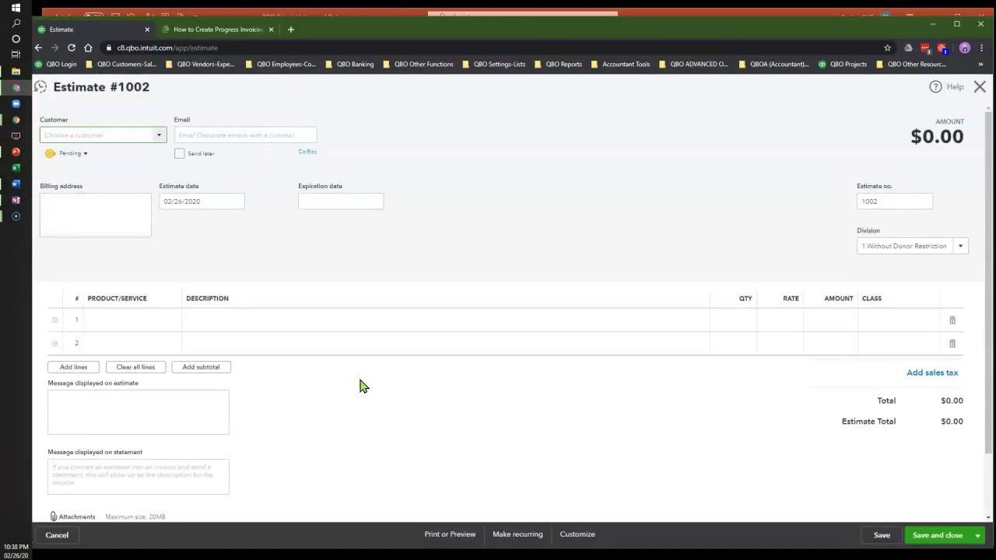
pyautogui.write('John Doe')
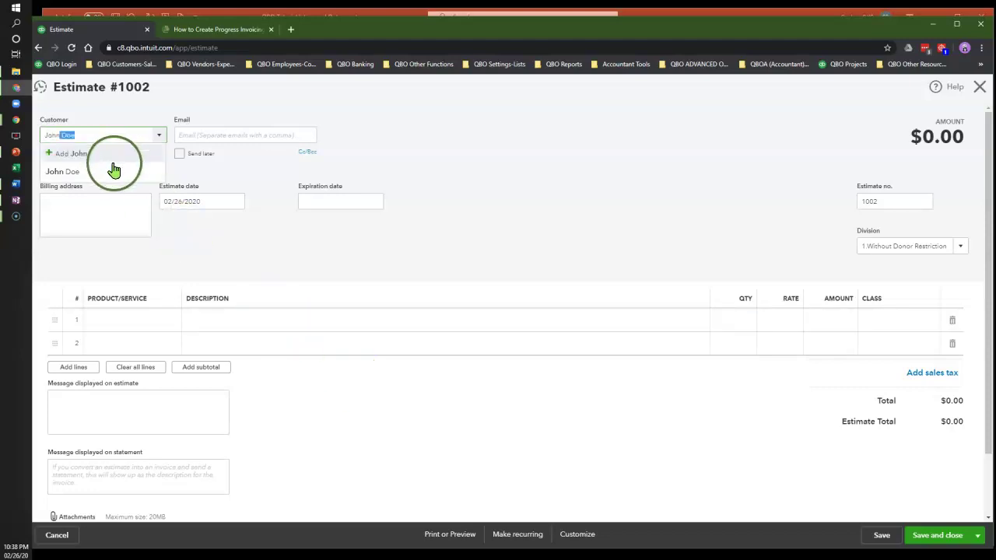
pyautogui.click(111, 171)
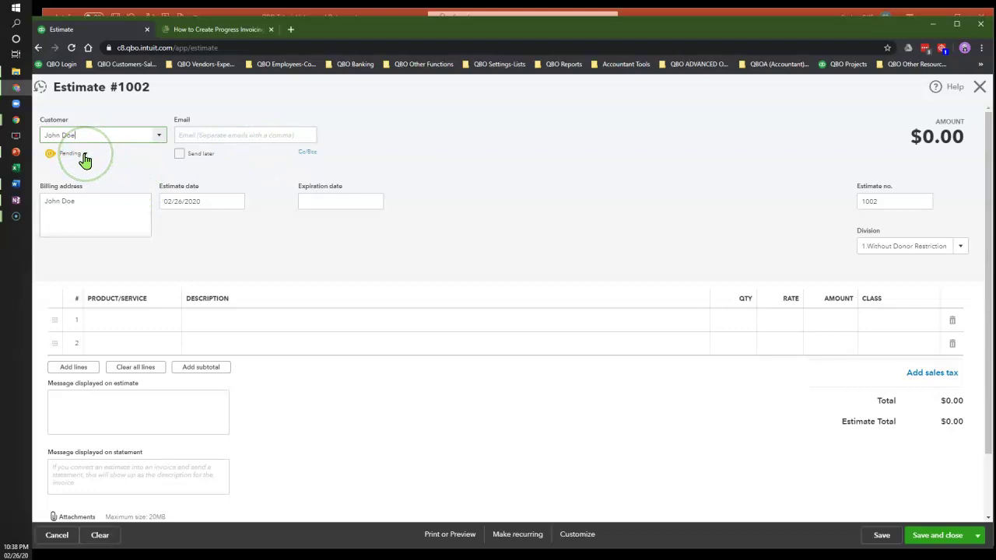
# Check the estimate's status setting and leave it at Pending.
pyautogui.click(85, 155)
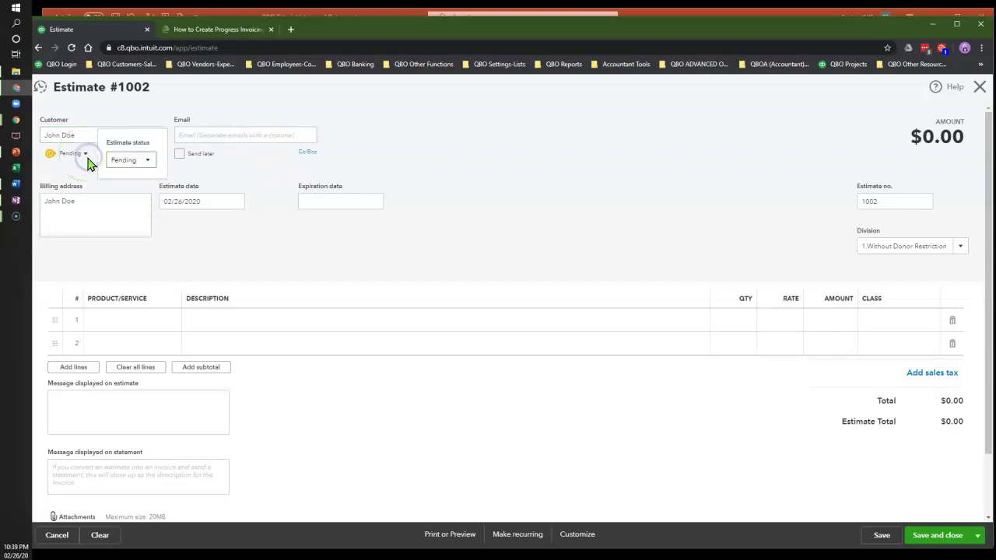
pyautogui.click(134, 165)
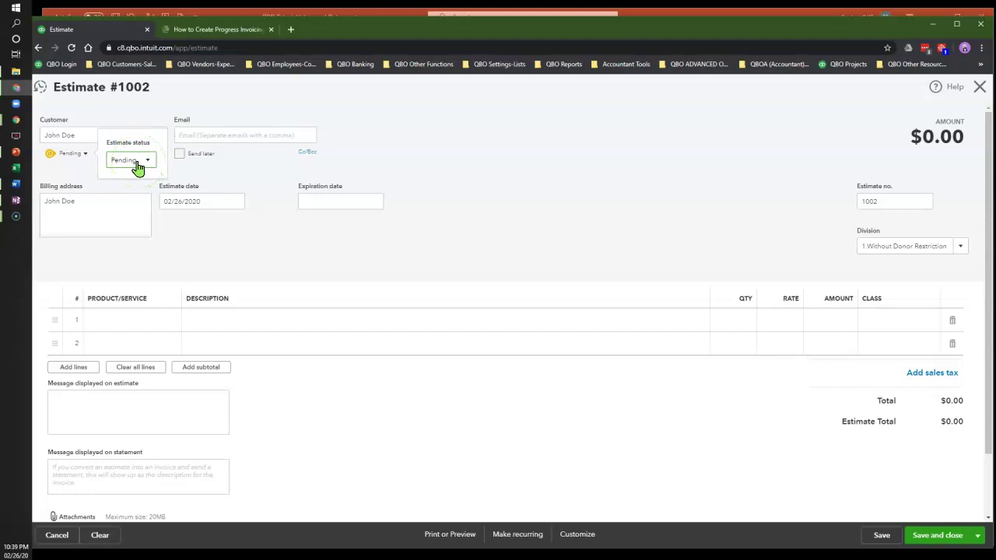
pyautogui.click(134, 163)
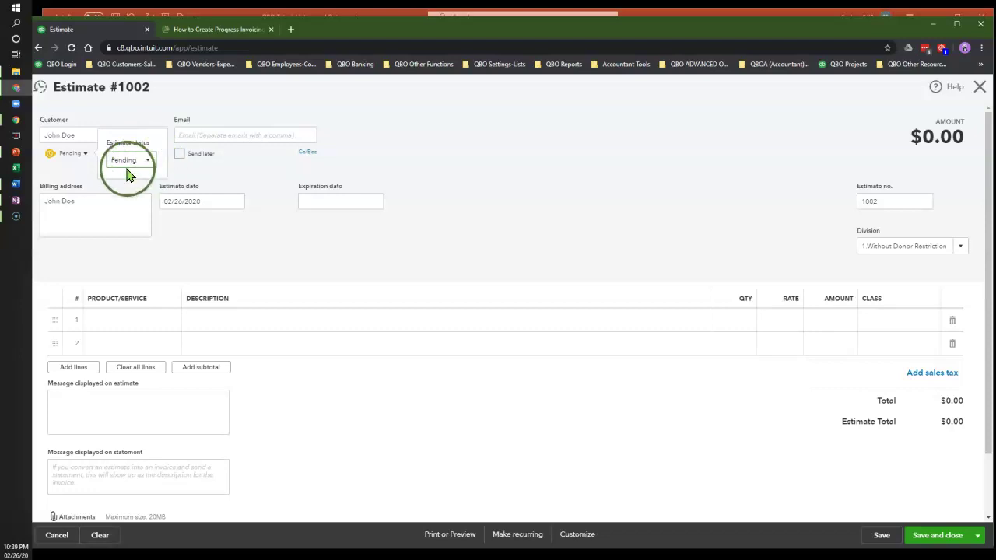
pyautogui.click(478, 210)
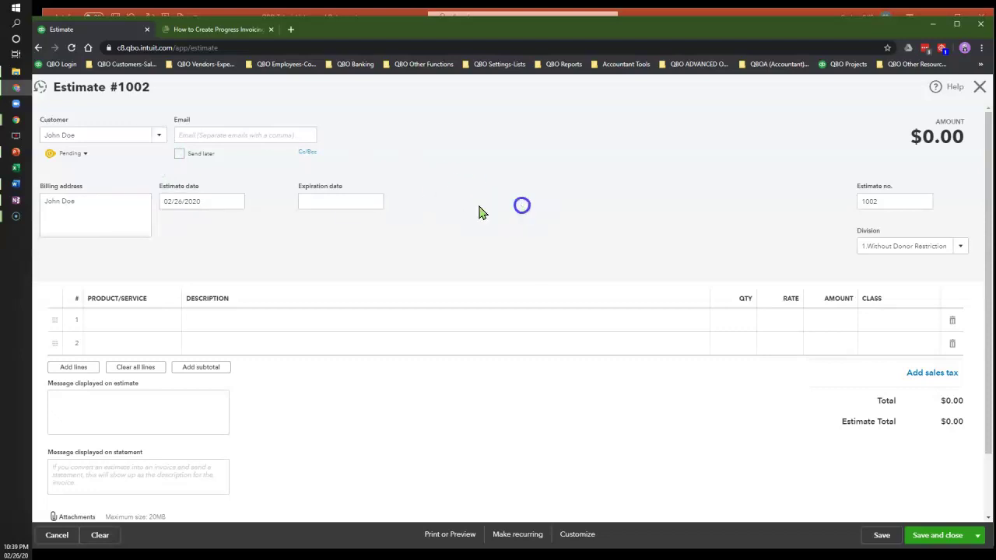
# Fill the estimate's first line with Construction Labor, description "New Property Work", rate 5,000 and class Programs.
pyautogui.click(134, 322)
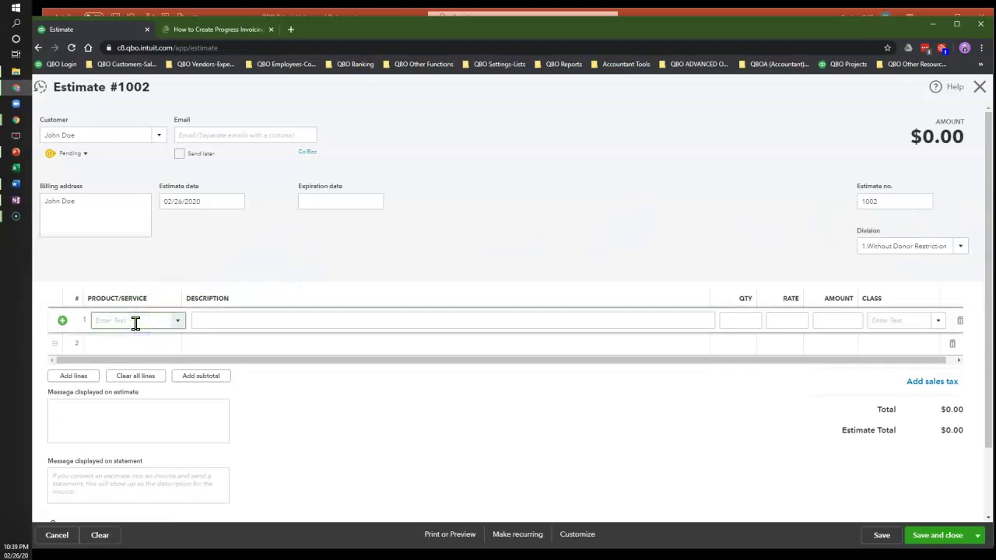
pyautogui.write('Construction Labor')
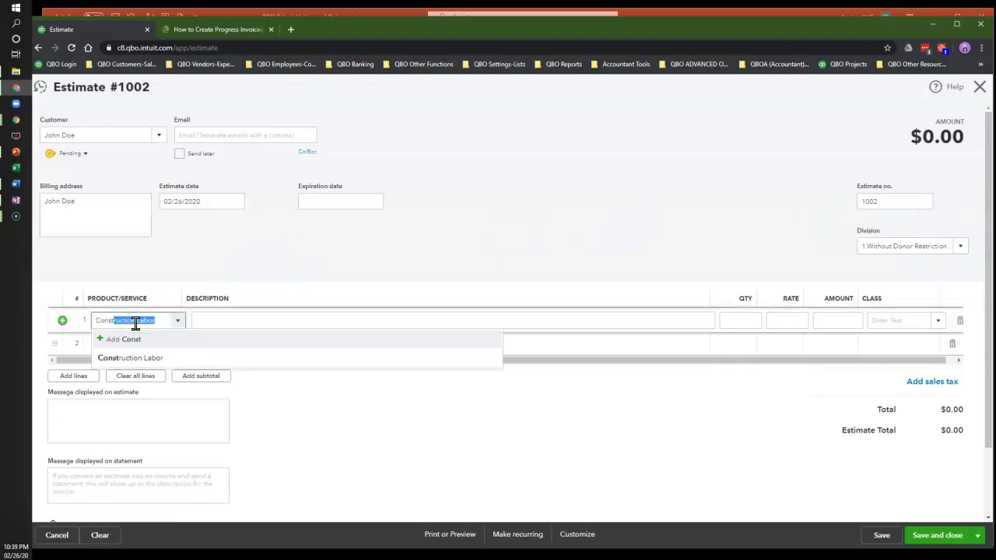
pyautogui.click(161, 356)
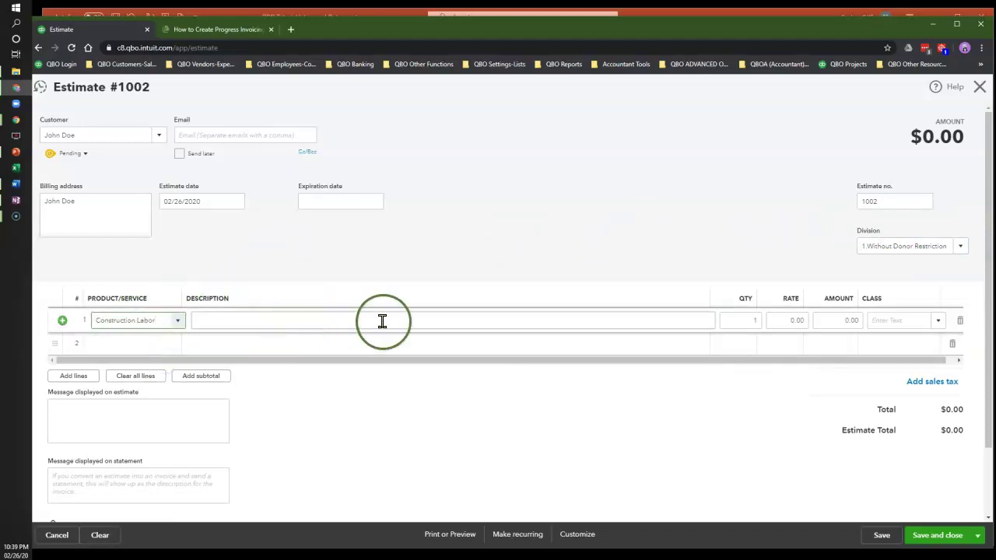
pyautogui.click(771, 320)
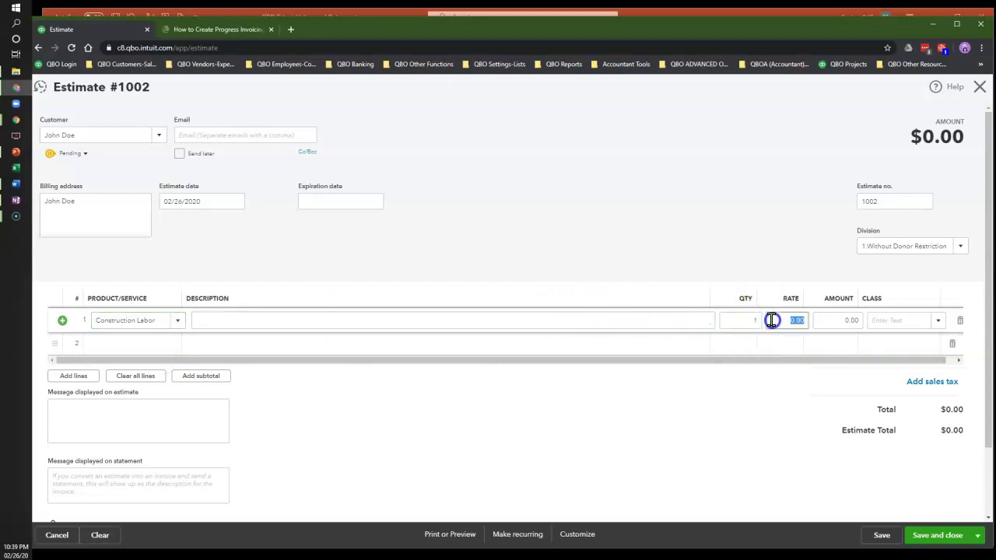
pyautogui.write('5,0')
pyautogui.write('000')
pyautogui.click(936, 320)
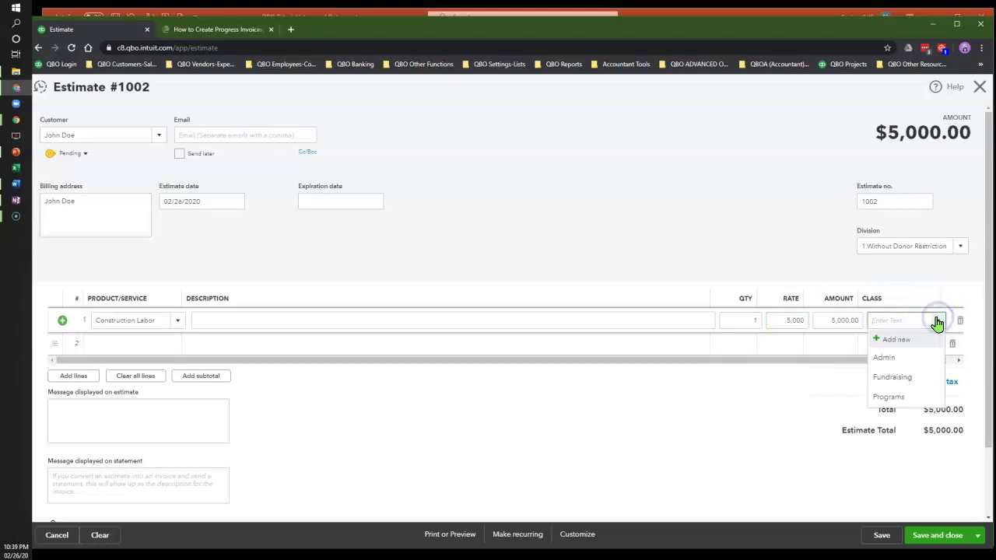
pyautogui.click(889, 397)
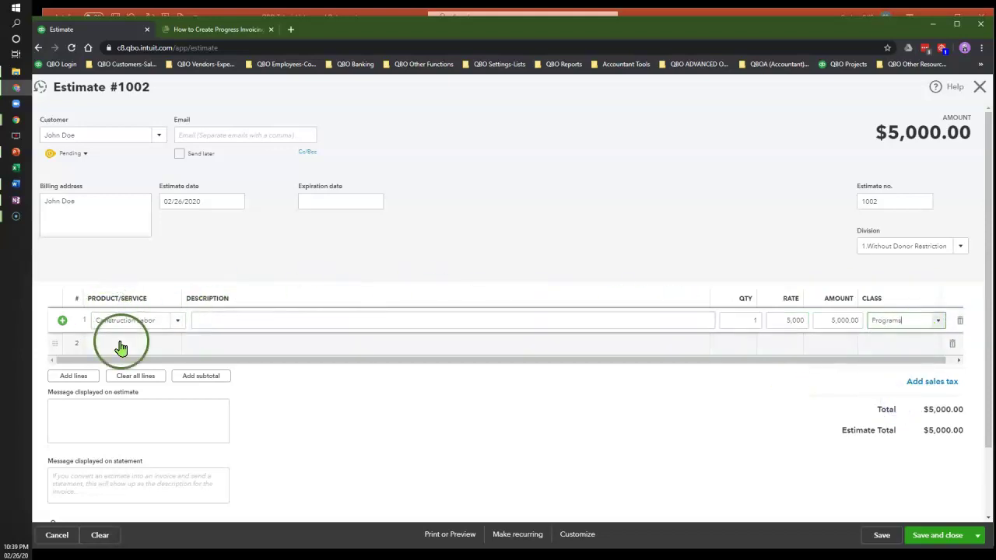
pyautogui.click(251, 316)
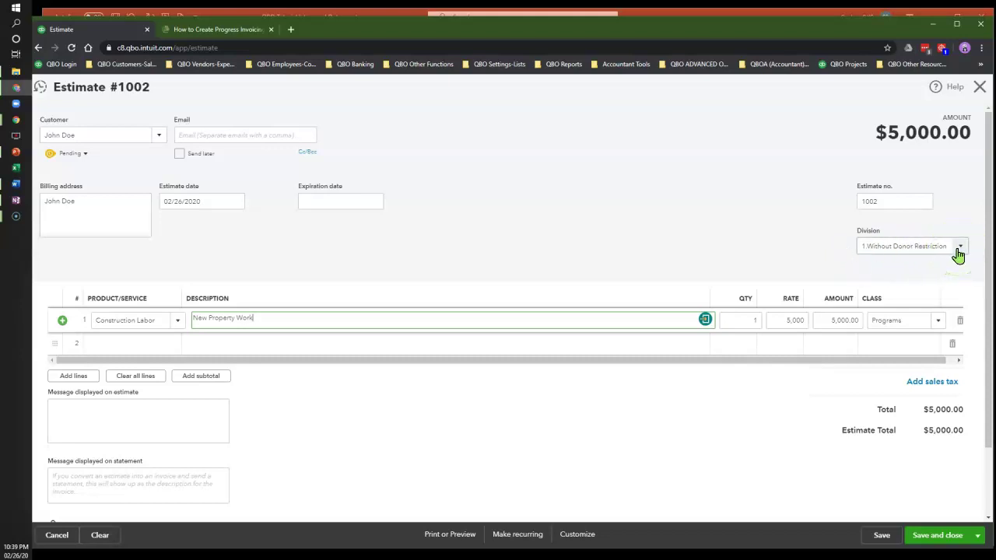
# Add Building Materials as the estimate's second line with the description "Building materials".
pyautogui.click(150, 343)
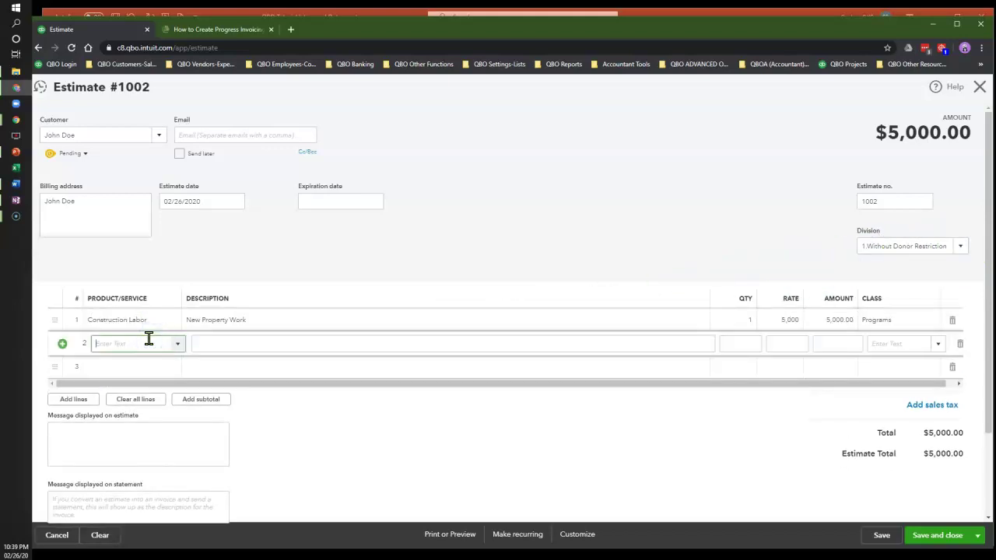
pyautogui.write('Building Materials')
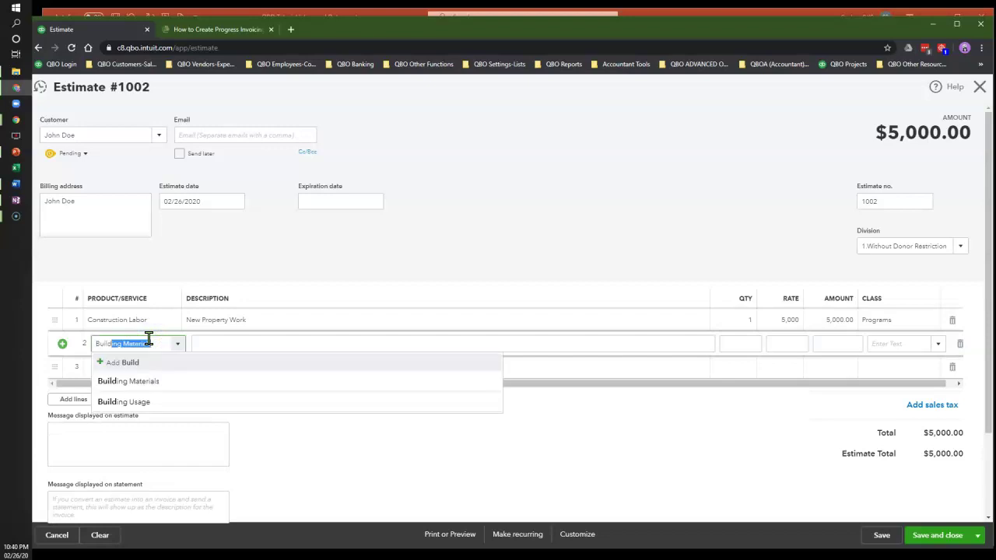
pyautogui.click(182, 376)
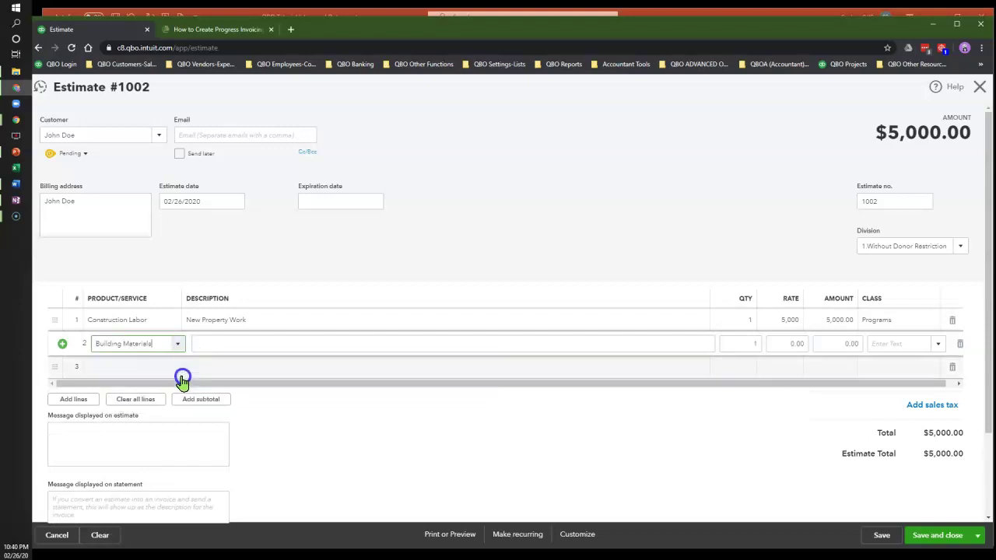
pyautogui.click(375, 350)
pyautogui.write('Buildi')
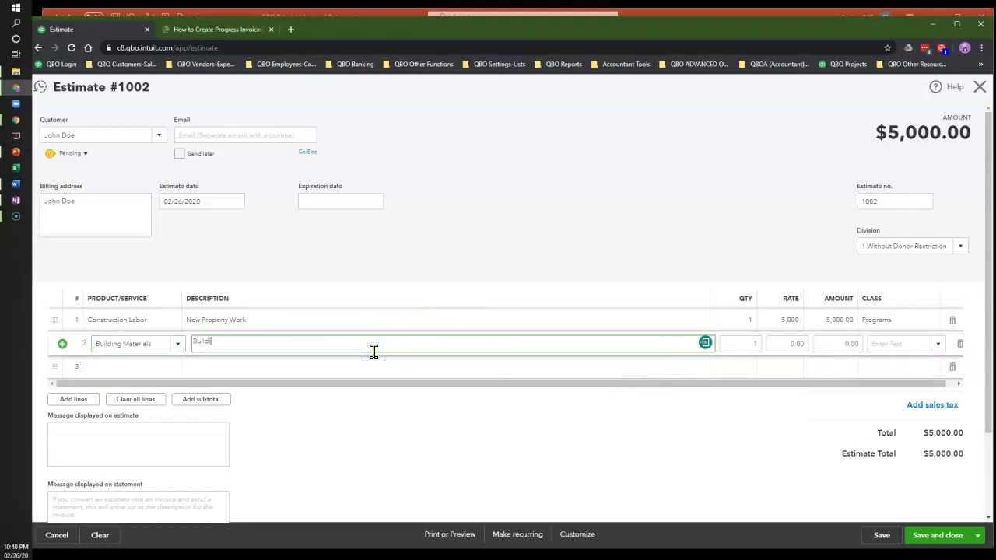
pyautogui.write('ng materials')
# Set the Building Materials line's rate to 6,000 and its class to Programs.
pyautogui.press('Tab')
pyautogui.press('Tab')
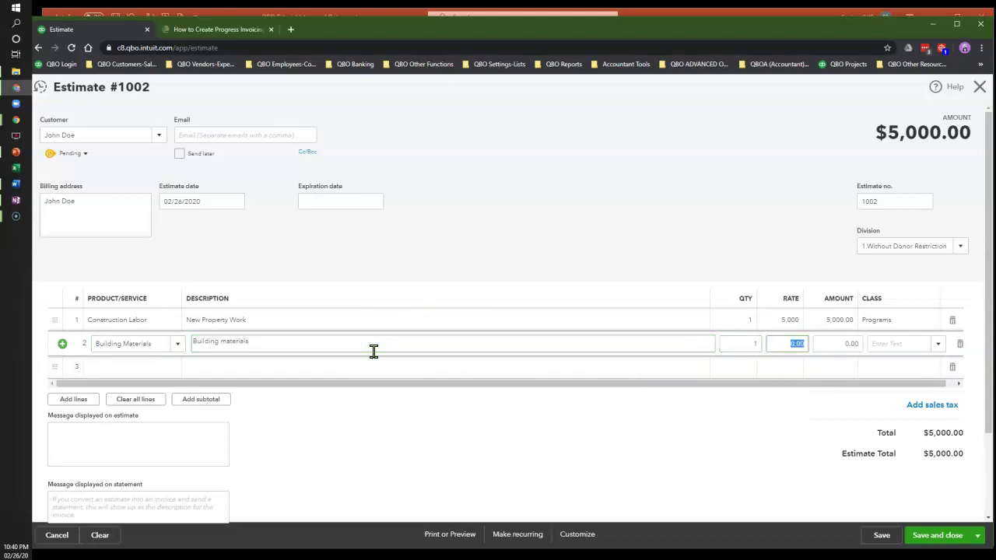
pyautogui.write('6,000')
pyautogui.press('Tab')
pyautogui.press('Tab')
pyautogui.write('Pr')
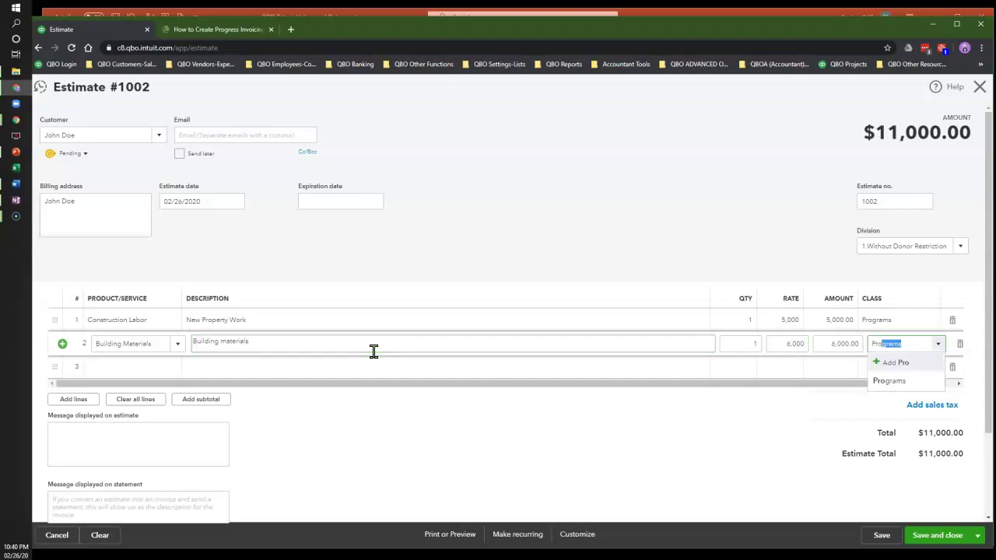
pyautogui.click(899, 383)
# Add Building Usage as the estimate's third line with the description "Rental income".
pyautogui.click(140, 367)
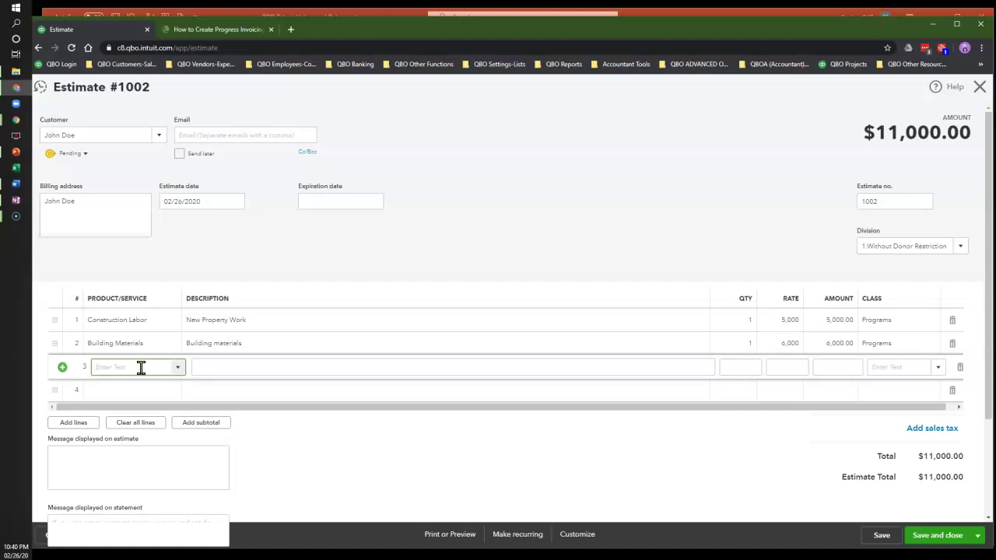
pyautogui.write('Build')
pyautogui.click(160, 423)
pyautogui.click(288, 360)
pyautogui.write('Rental income')
# Set the Building Usage line's rate to 1,000 and its class to Programs, and look over the completed estimate.
pyautogui.press('Tab')
pyautogui.press('Tab')
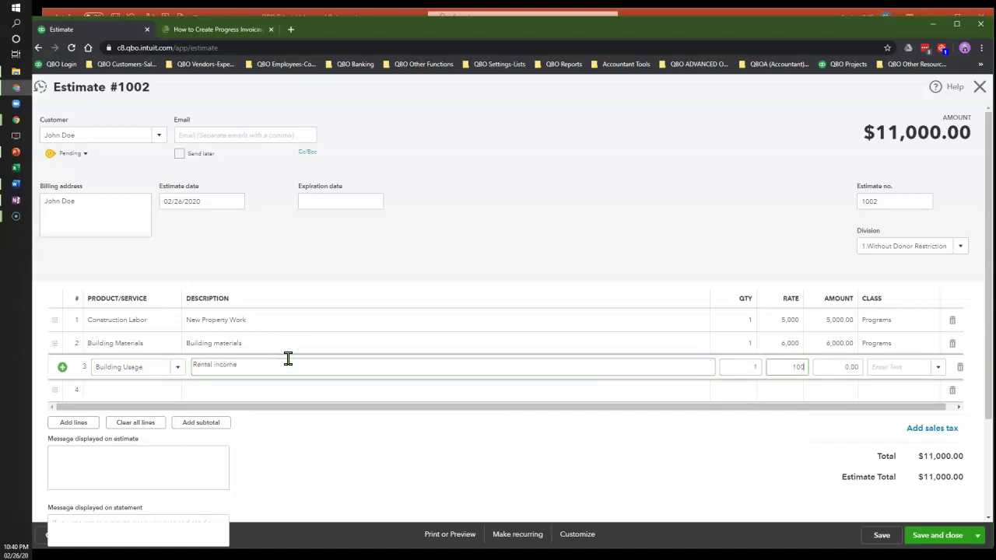
pyautogui.write('1000')
pyautogui.press('Tab')
pyautogui.write('P')
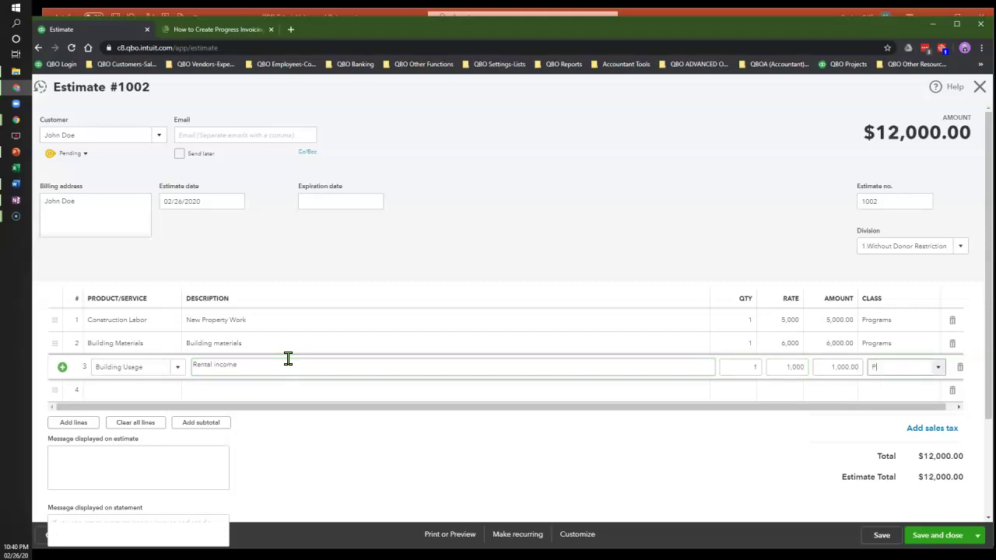
pyautogui.write('rograms')
pyautogui.click(304, 358)
pyautogui.click(503, 438)
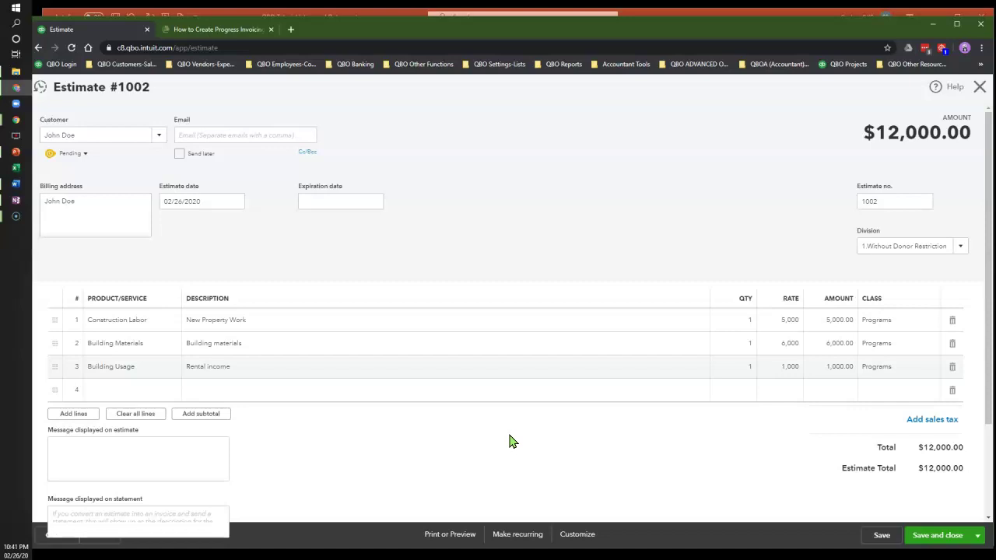
pyautogui.scroll(-3, 515, 467)
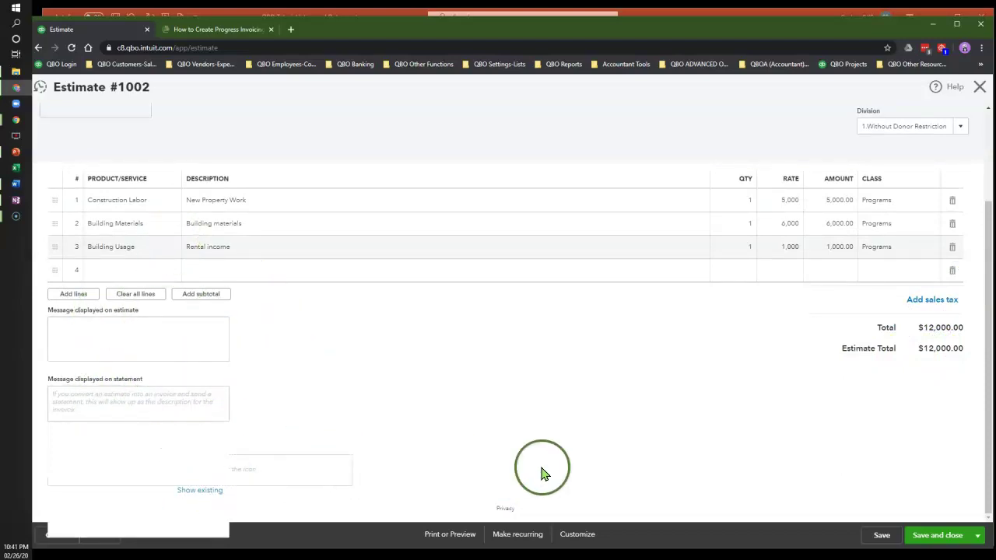
pyautogui.scroll(2, 553, 464)
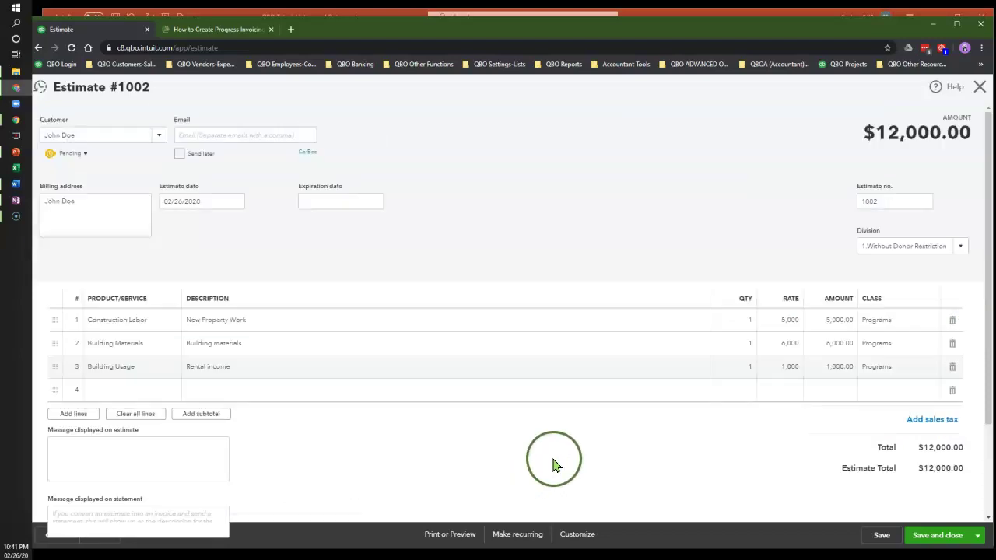
# Enter the customer's email address on the estimate and save it.
pyautogui.click(86, 156)
pyautogui.click(212, 135)
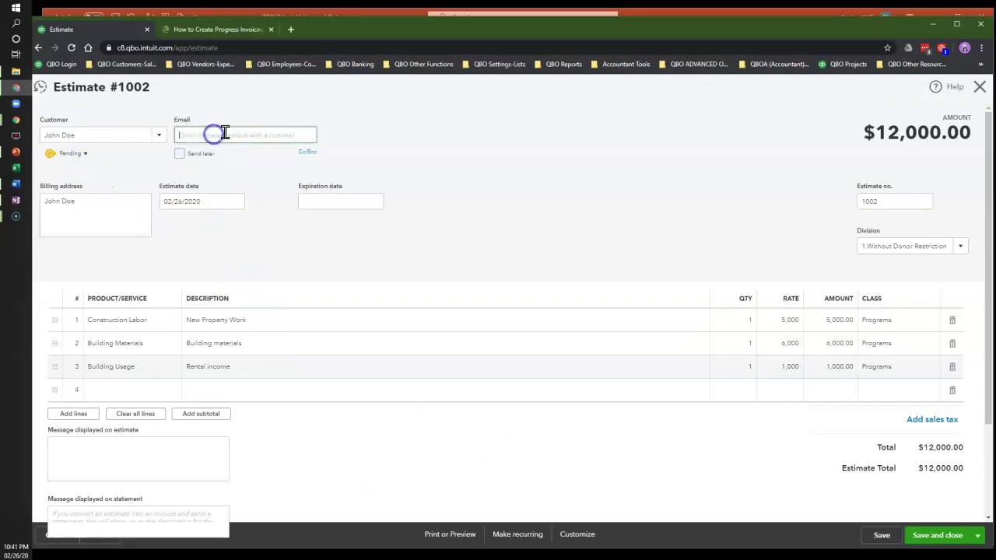
pyautogui.write('ul')
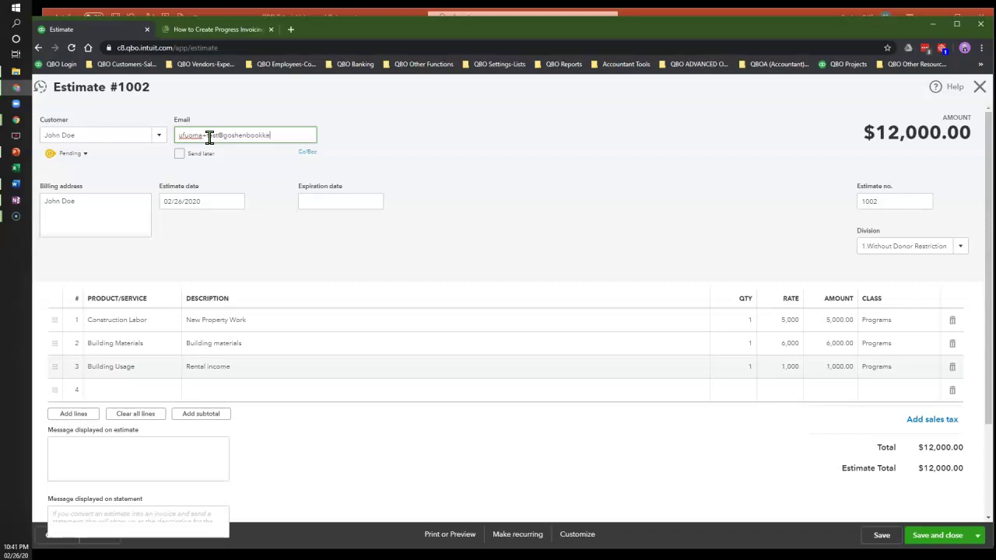
pyautogui.click(493, 213)
pyautogui.click(882, 536)
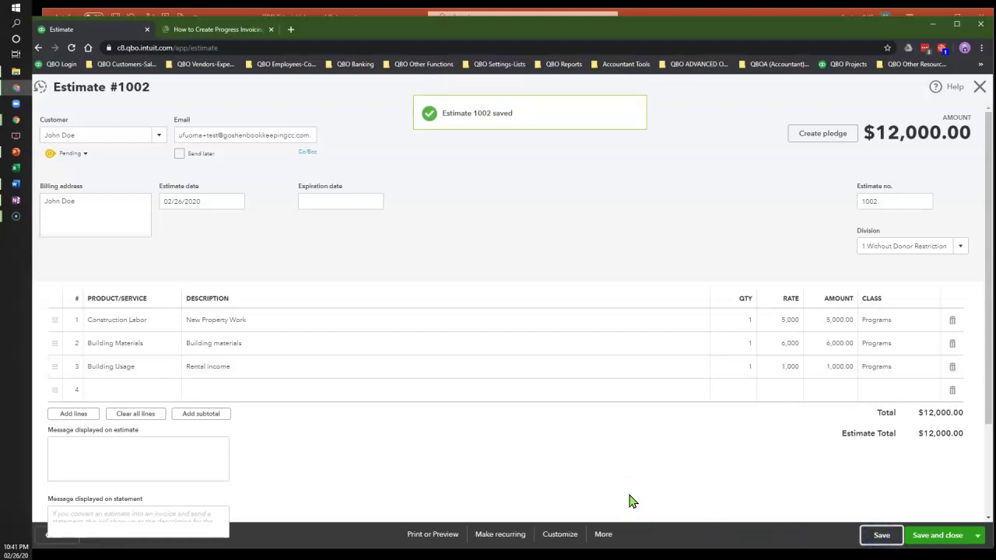
# Preview the printed estimate and examine its line items and the acceptance fields below the total.
pyautogui.click(440, 535)
pyautogui.click(416, 501)
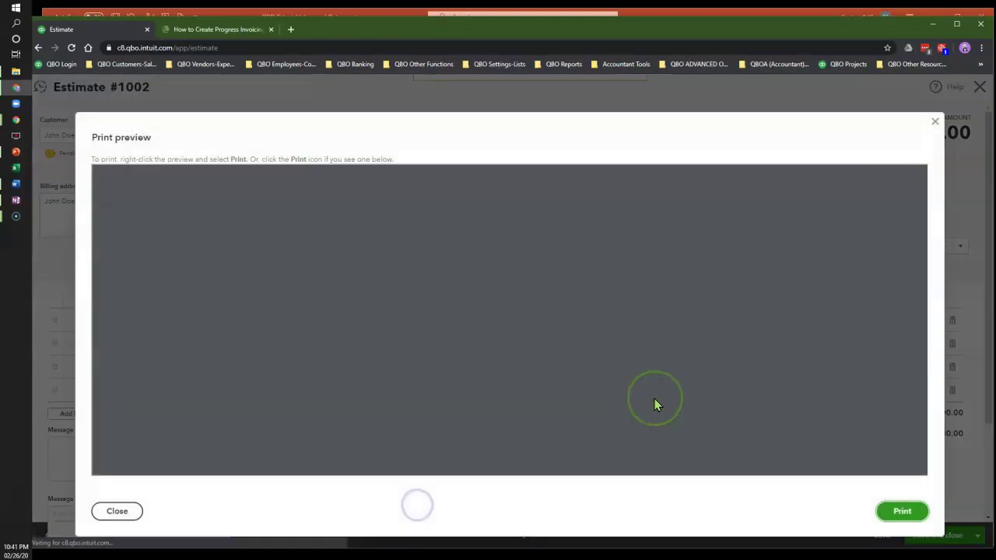
pyautogui.scroll(-3, 541, 366)
pyautogui.scroll(3, 541, 365)
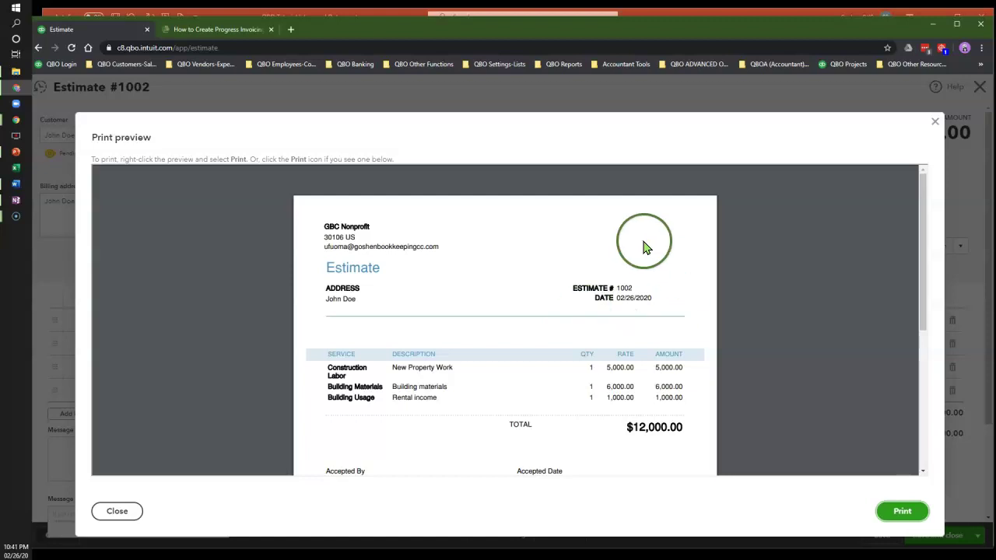
pyautogui.scroll(-3, 589, 373)
pyautogui.scroll(3, 589, 373)
pyautogui.scroll(-3, 509, 376)
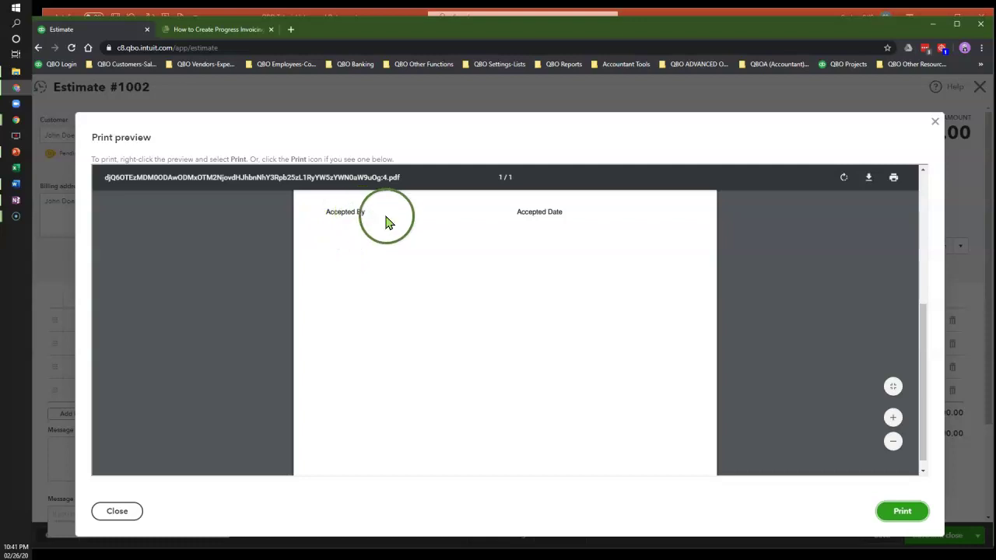
pyautogui.click(435, 219)
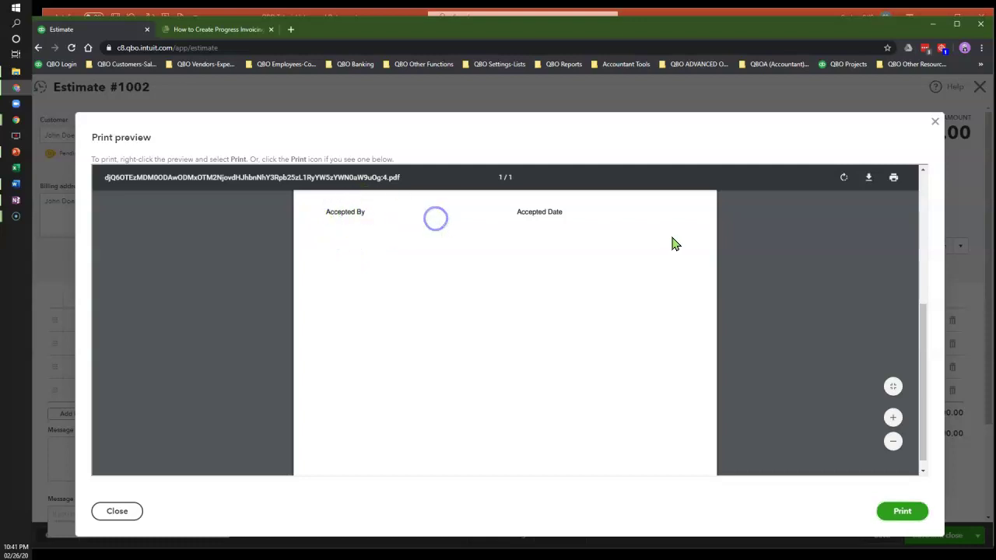
pyautogui.click(935, 121)
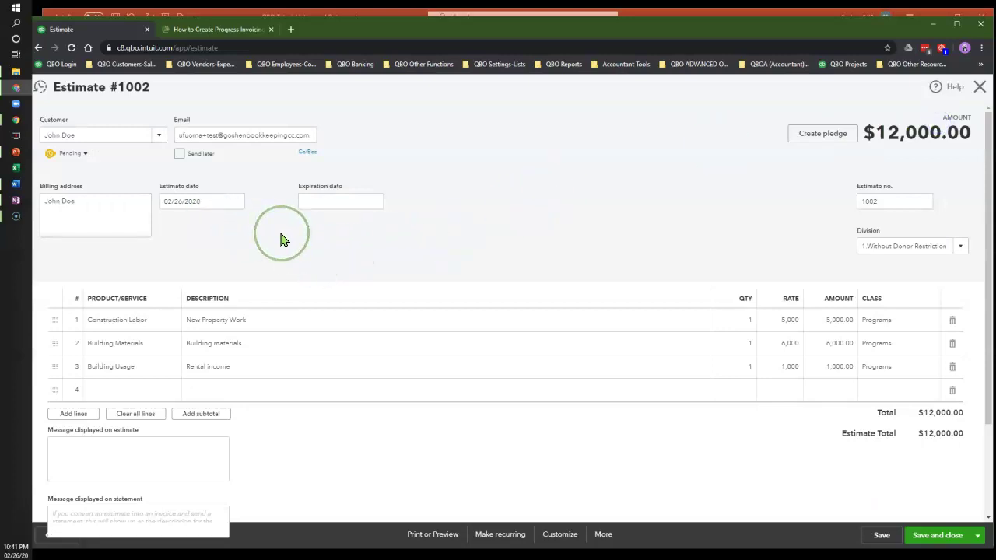
# Mark the estimate as Accepted by GBC with the acceptance date 02/26/2020, and save it.
pyautogui.click(74, 153)
pyautogui.click(116, 165)
pyautogui.click(131, 191)
pyautogui.click(201, 159)
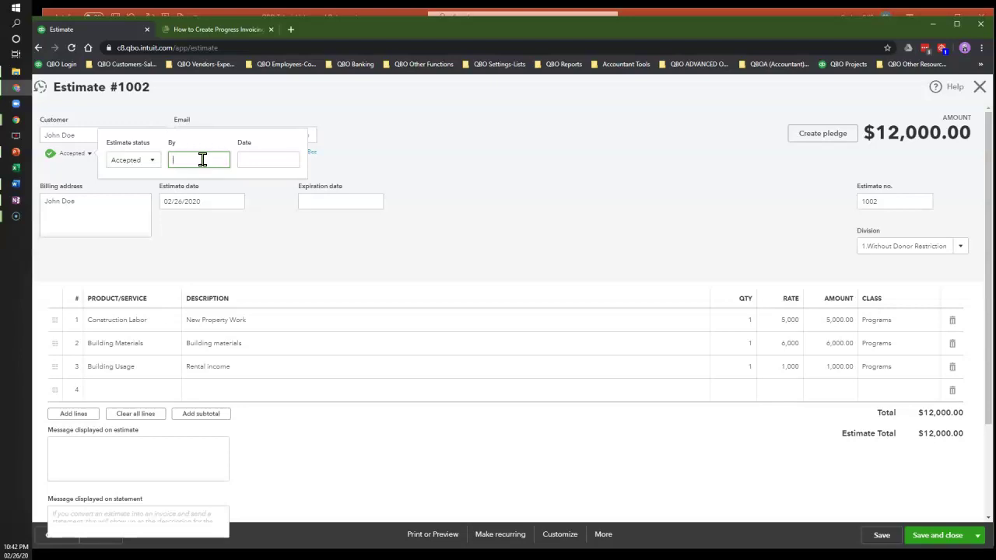
pyautogui.click(283, 159)
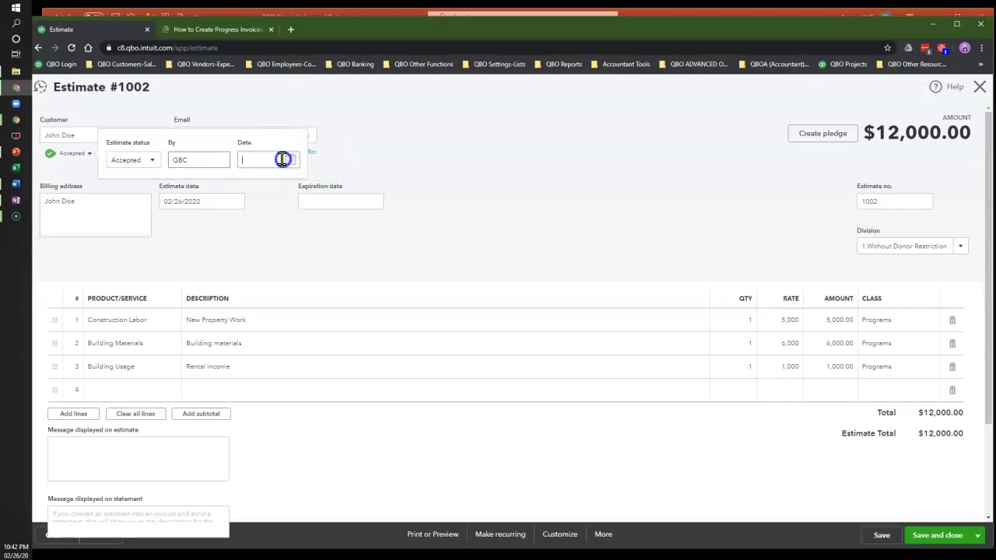
pyautogui.click(290, 159)
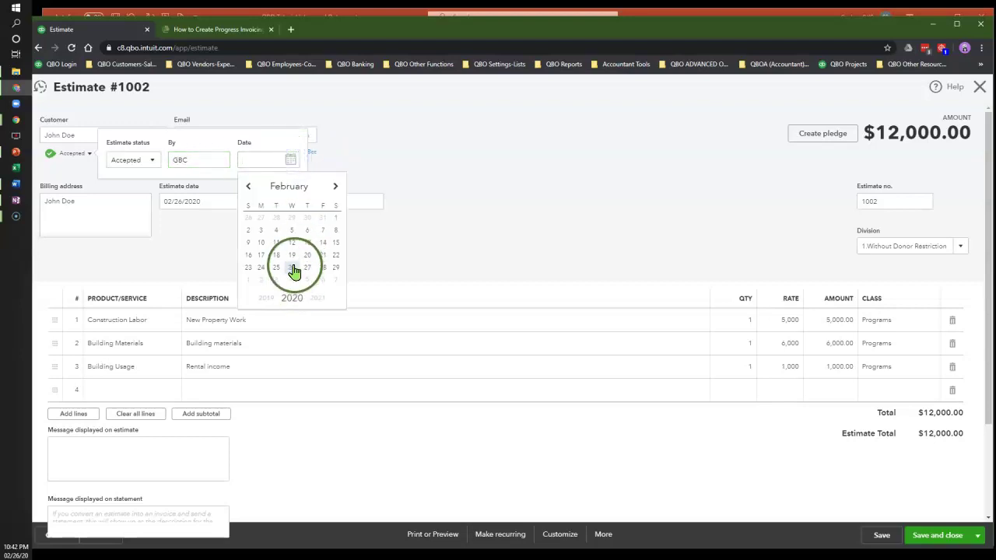
pyautogui.click(295, 265)
pyautogui.click(575, 188)
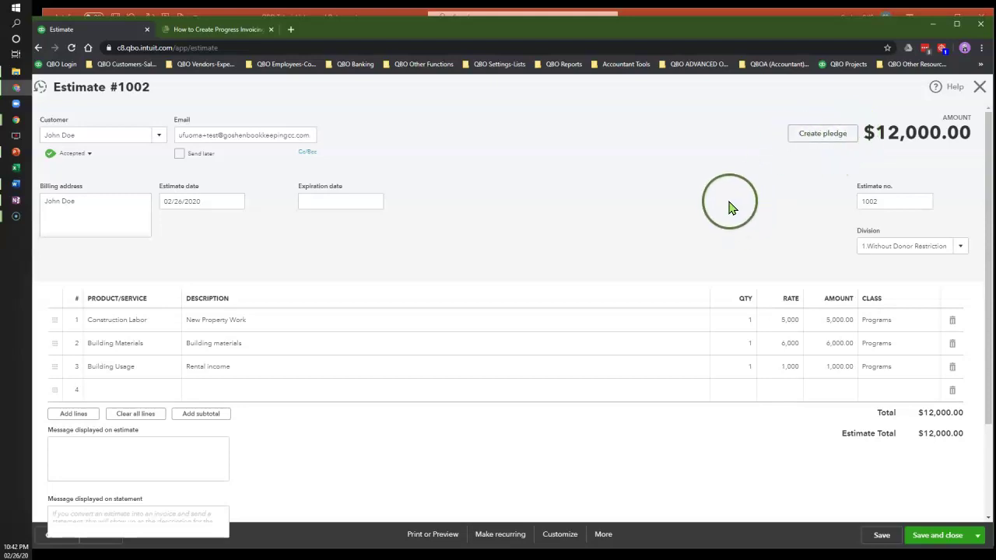
pyautogui.click(881, 536)
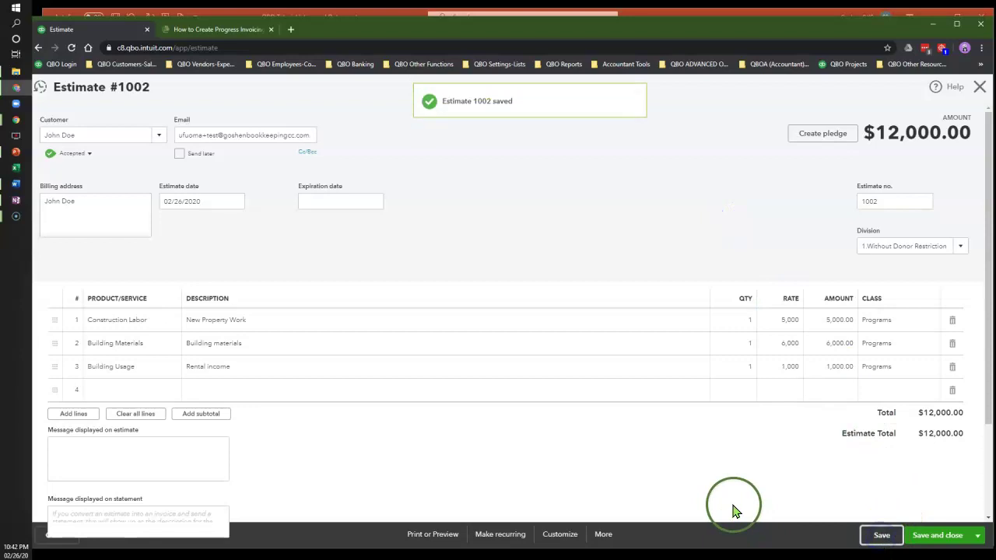
# Check the accepted-by name and accepted date in the estimate's print preview, and save and close the estimate.
pyautogui.click(429, 535)
pyautogui.click(432, 502)
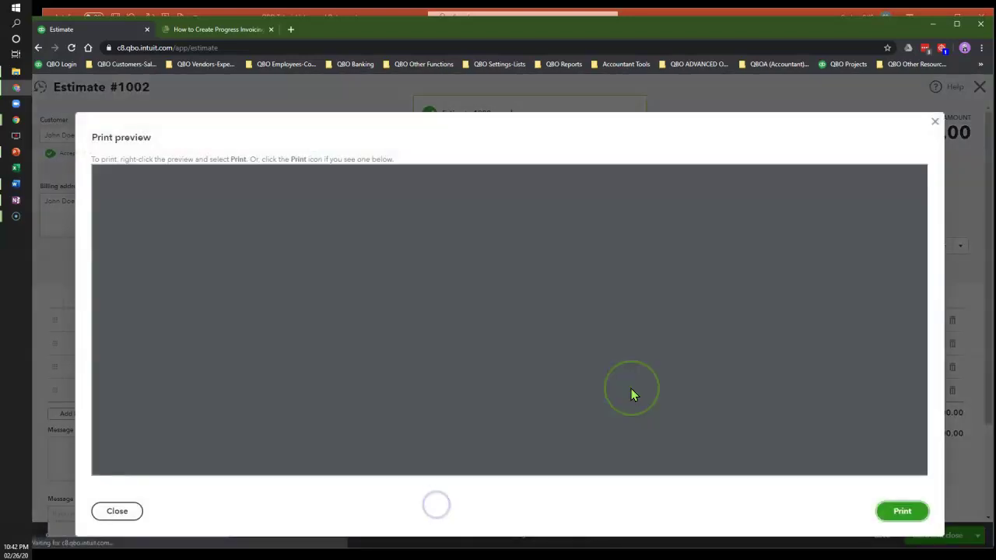
pyautogui.scroll(-3, 635, 387)
pyautogui.scroll(3, 635, 387)
pyautogui.scroll(-2, 635, 386)
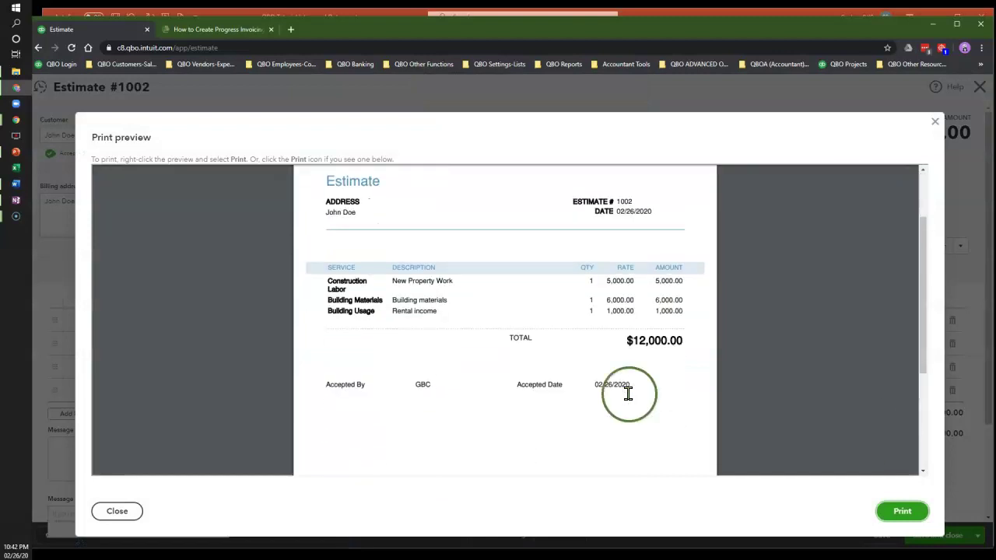
pyautogui.moveTo(410, 390); pyautogui.dragTo(447, 391)
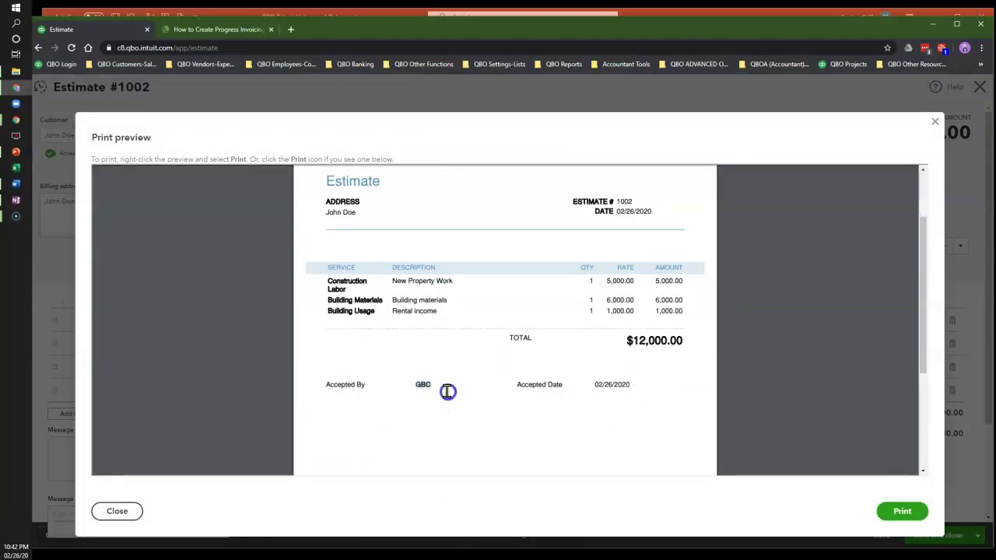
pyautogui.moveTo(591, 382); pyautogui.dragTo(666, 391)
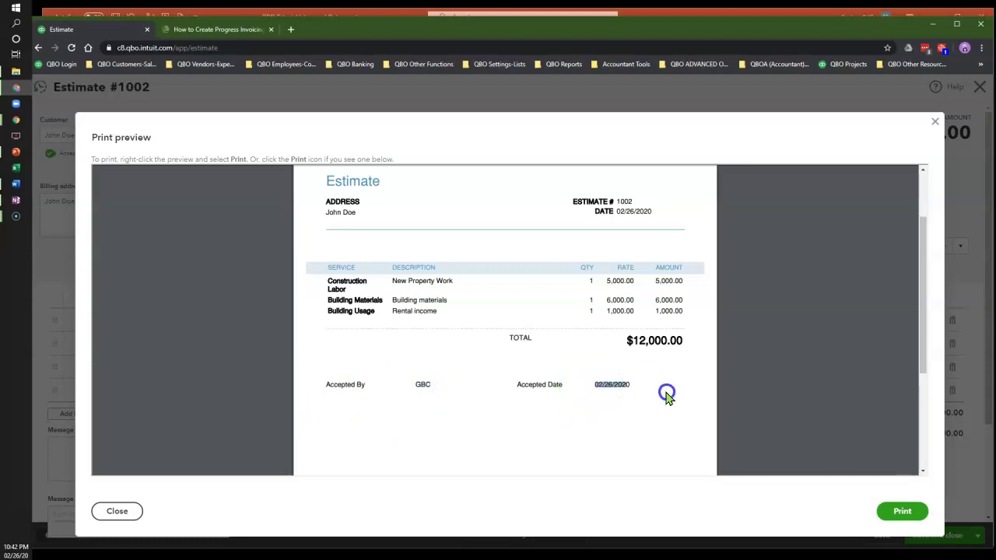
pyautogui.click(933, 124)
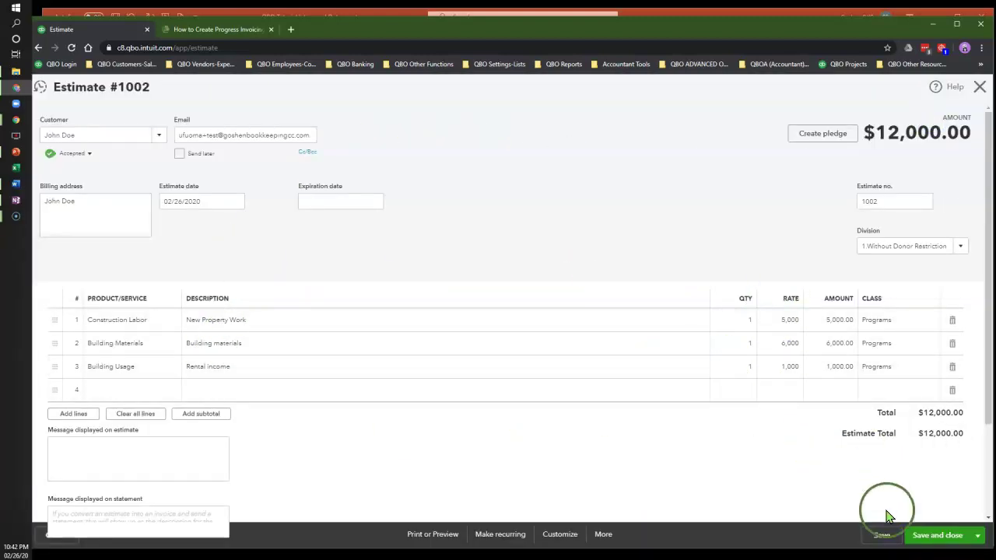
pyautogui.click(881, 535)
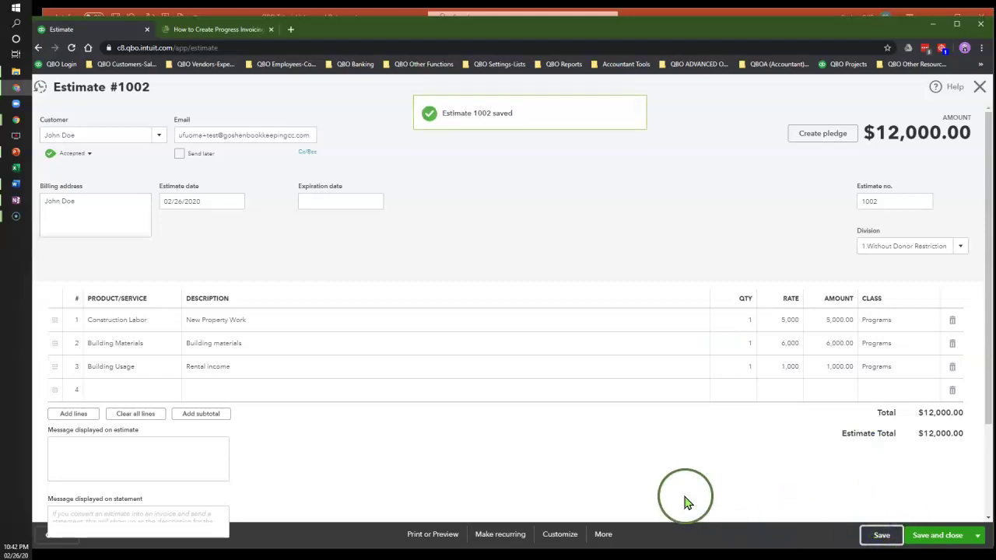
pyautogui.click(942, 535)
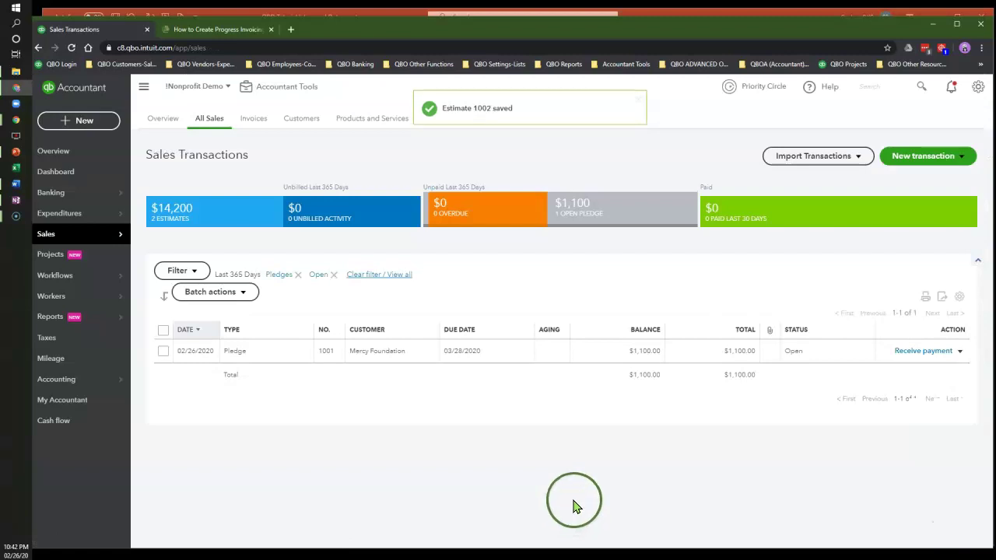
# Filter the sales transactions to open estimates and view the customer's $12,000 estimate with its option for creating a pledge.
pyautogui.click(176, 214)
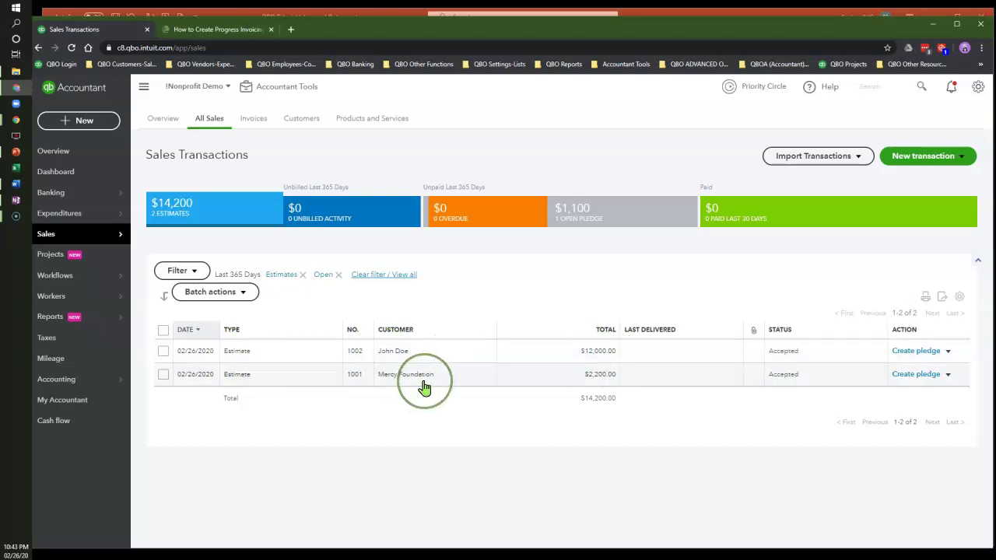
pyautogui.click(391, 353)
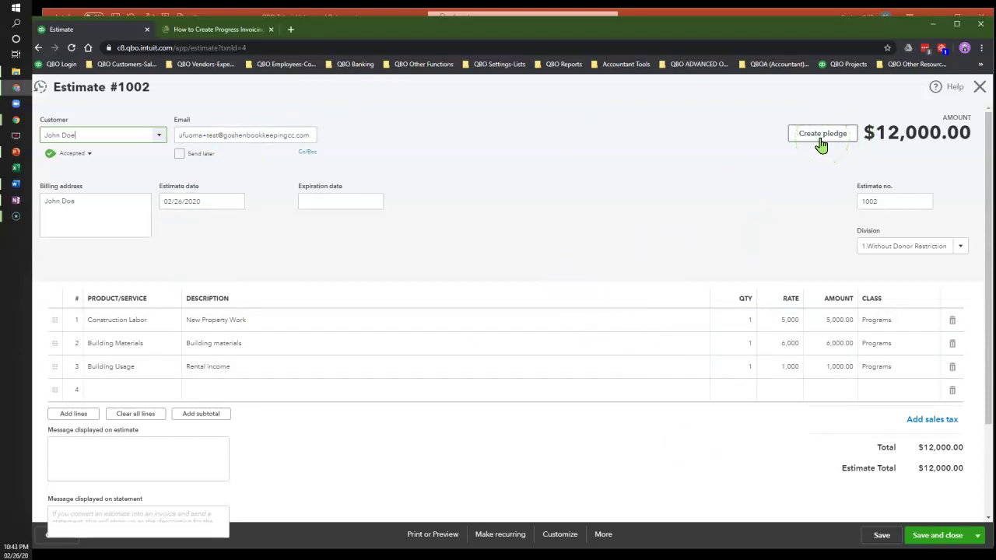
pyautogui.click(978, 86)
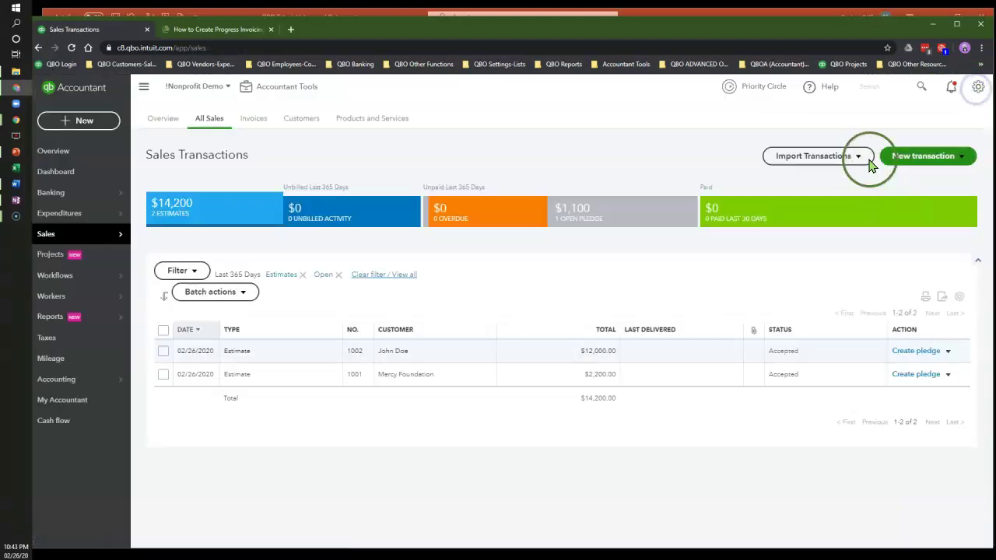
# Create a new pledge and select the same customer as on the $12,000 estimate.
pyautogui.click(920, 160)
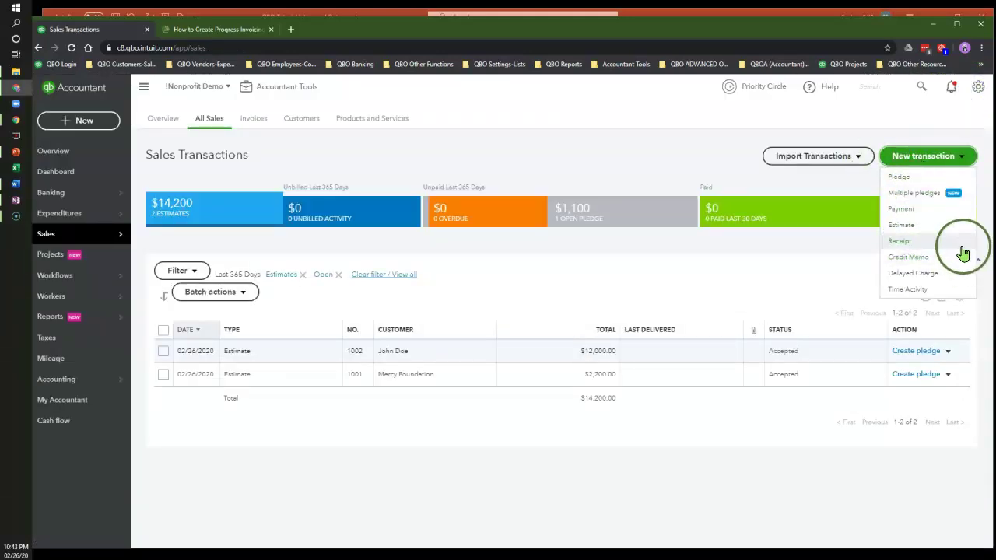
pyautogui.scroll(2, 934, 210)
pyautogui.click(907, 177)
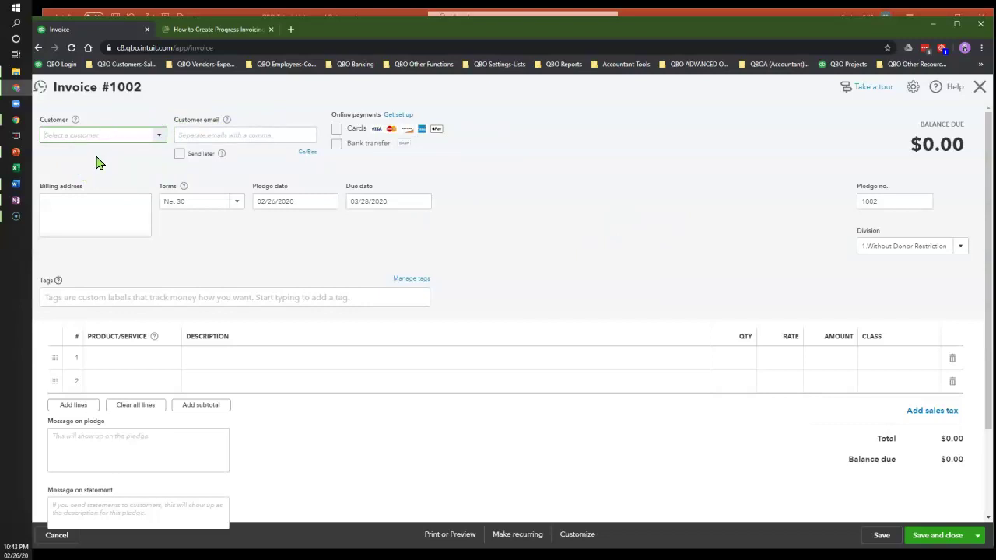
pyautogui.write('hn Doe')
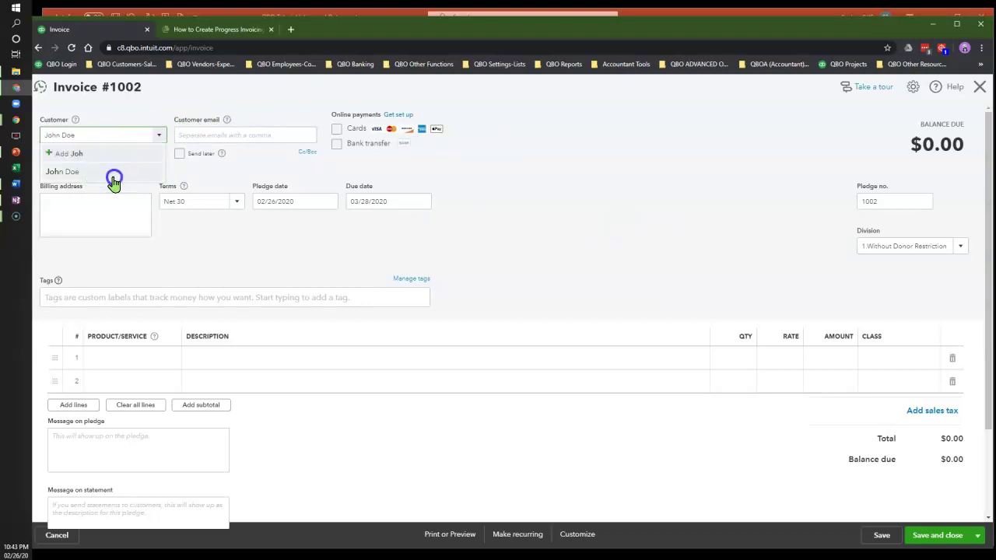
pyautogui.click(111, 174)
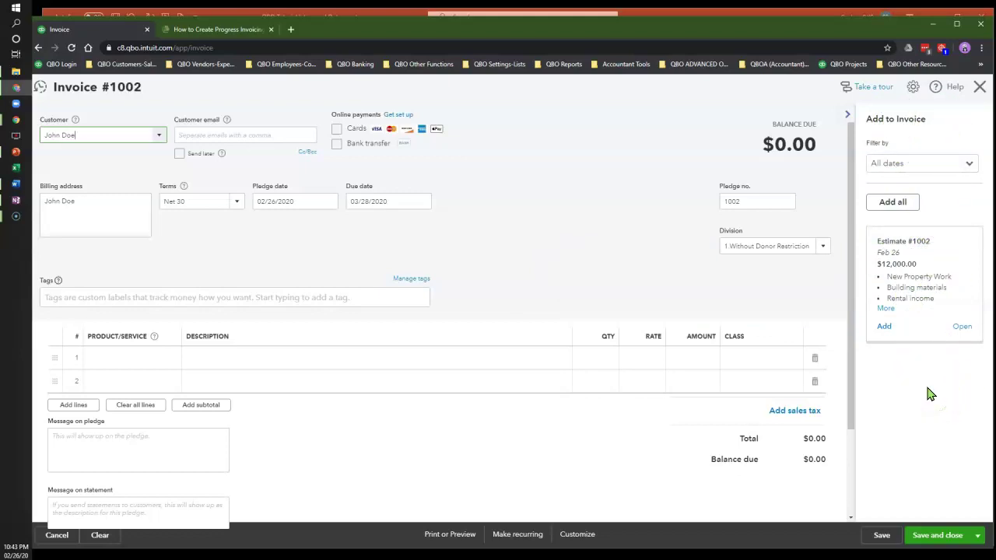
# Start adding the $12,000 estimate to the pledge and compare the total, percentage and custom-amount billing options.
pyautogui.click(886, 326)
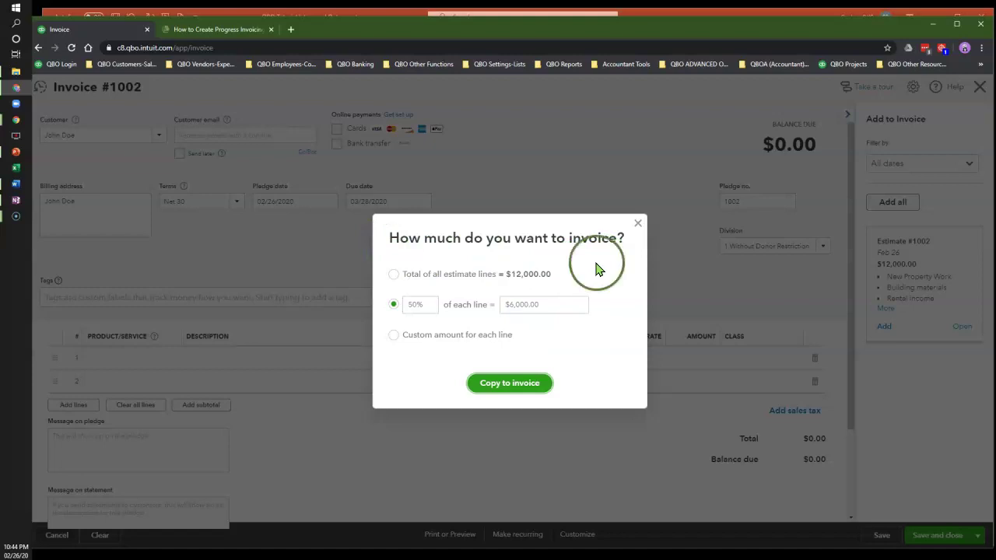
pyautogui.click(392, 277)
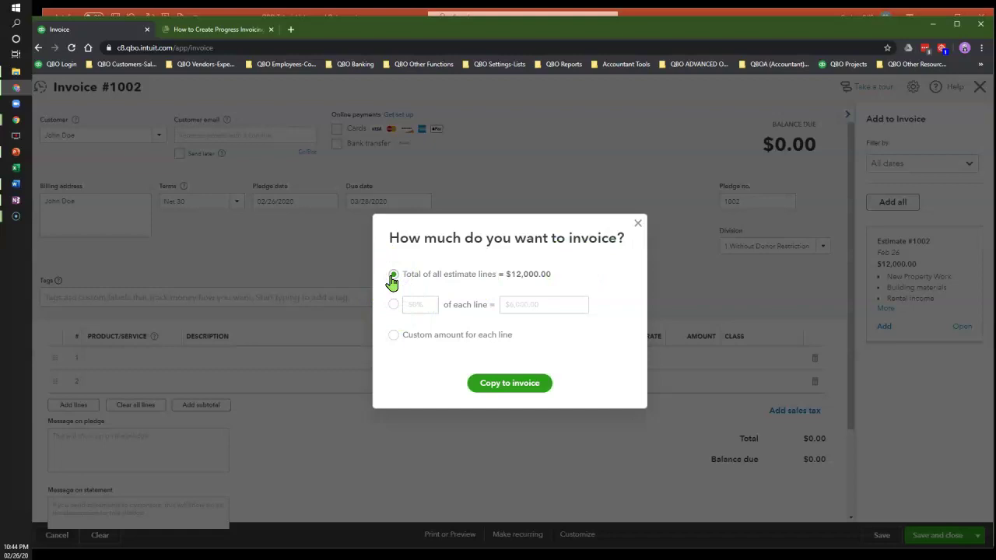
pyautogui.click(393, 306)
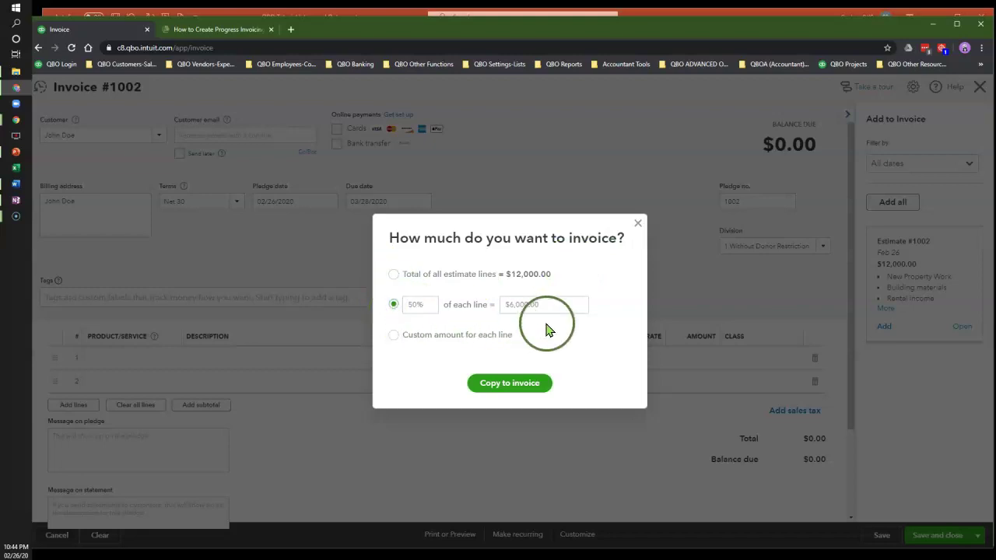
pyautogui.click(420, 308)
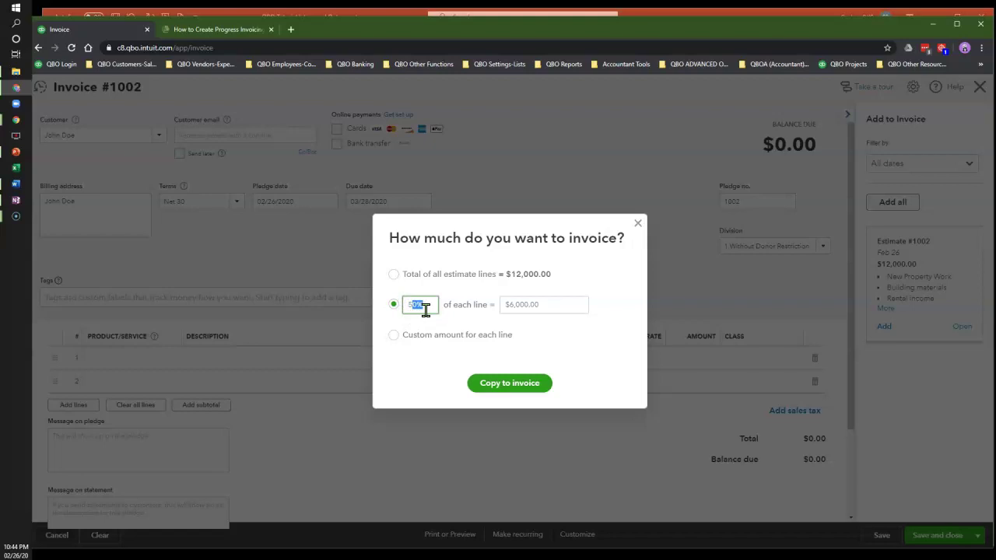
pyautogui.click(393, 309)
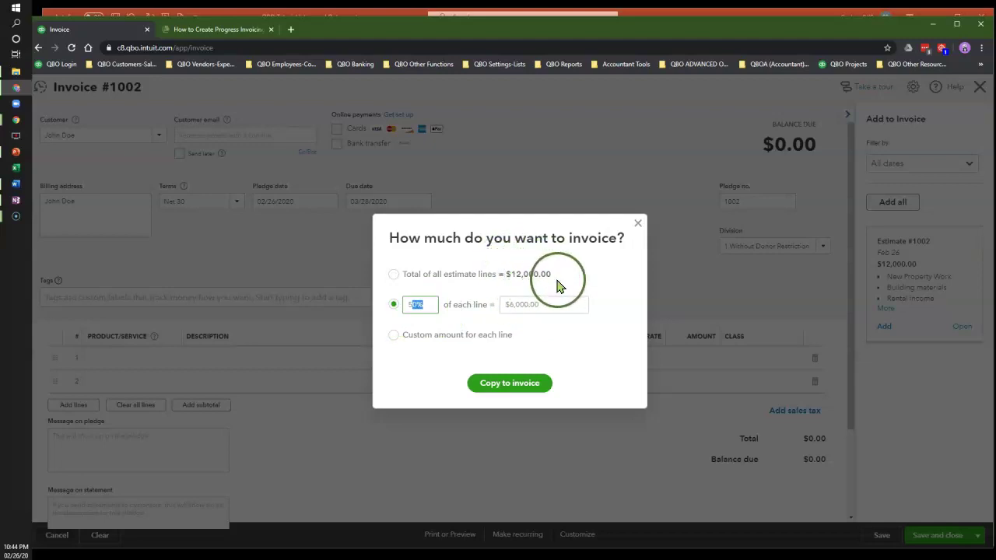
pyautogui.click(392, 335)
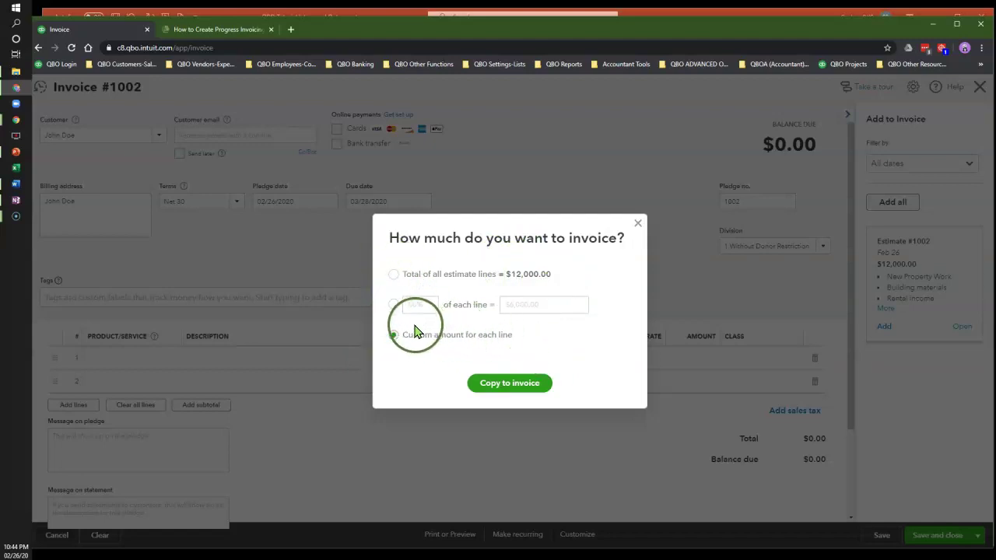
pyautogui.click(393, 305)
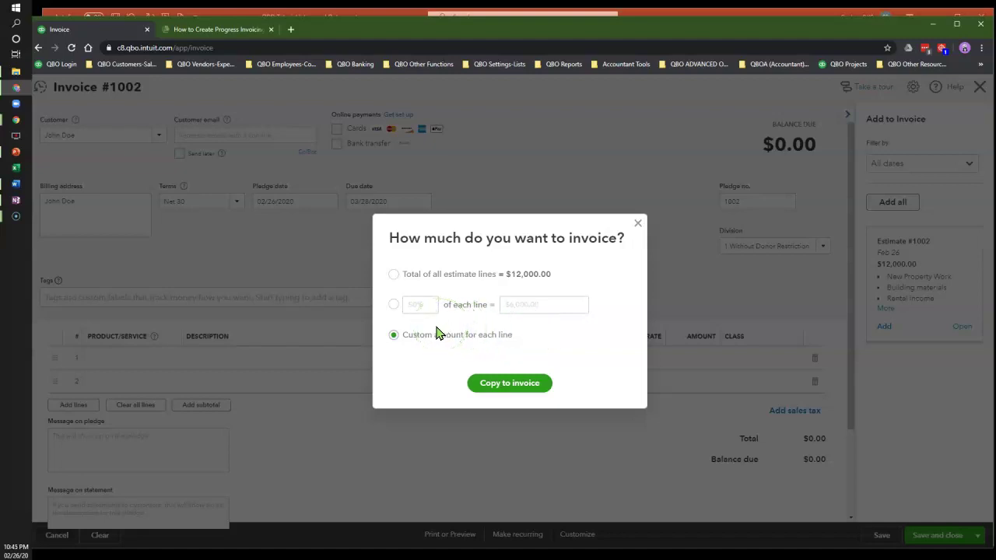
# Bill 30% of each estimate line and copy the lines to the invoice.
pyautogui.click(394, 304)
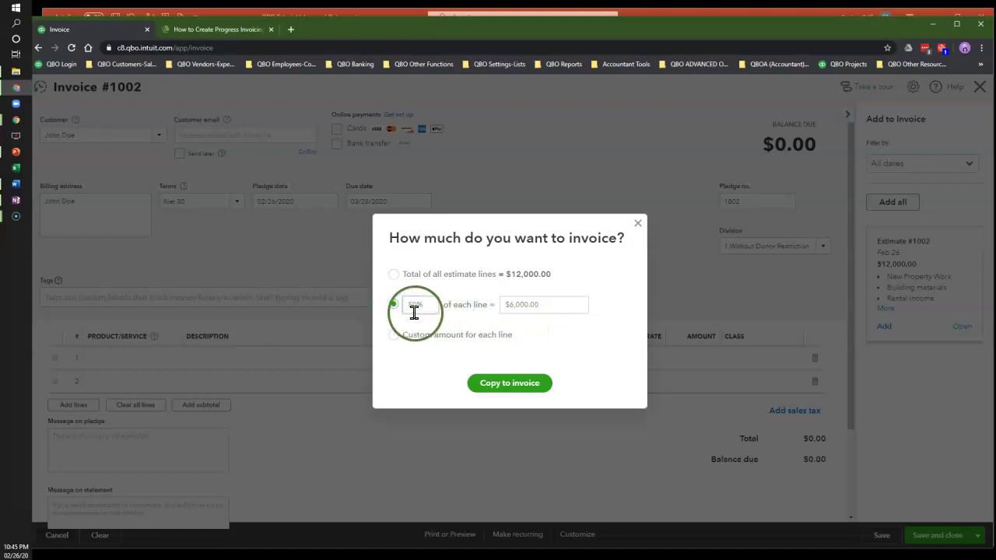
pyautogui.doubleClick(414, 305)
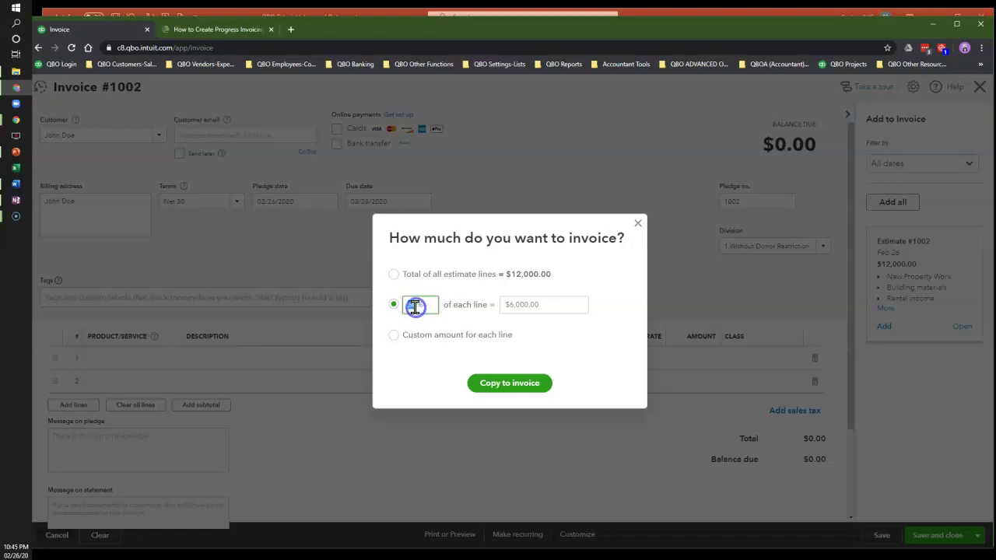
pyautogui.click(546, 343)
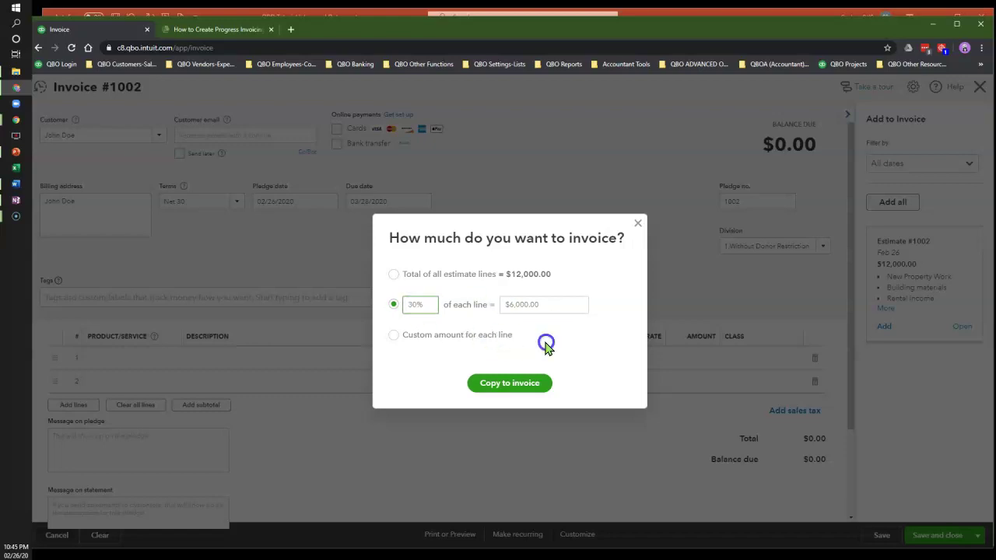
pyautogui.click(415, 304)
pyautogui.click(527, 307)
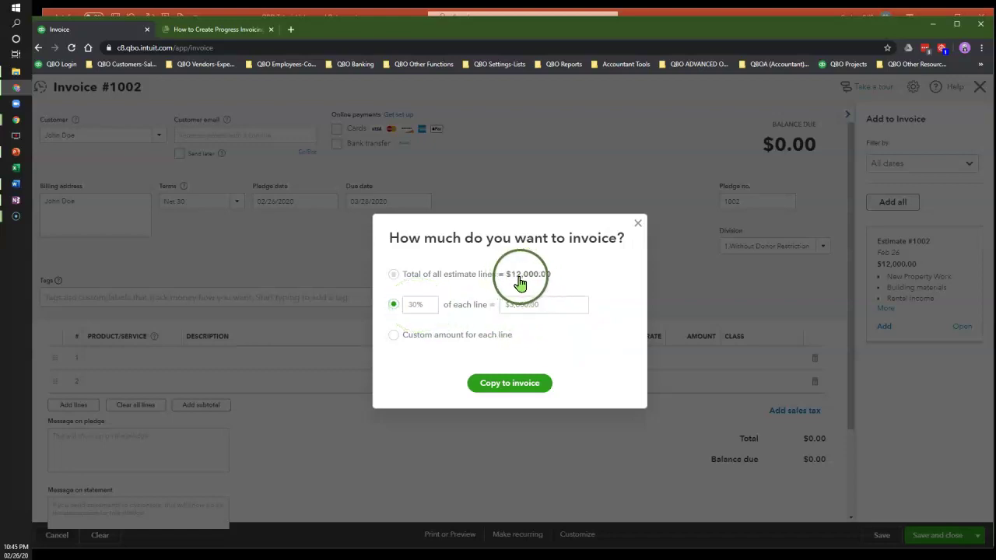
pyautogui.moveTo(506, 304); pyautogui.dragTo(583, 311)
pyautogui.click(520, 389)
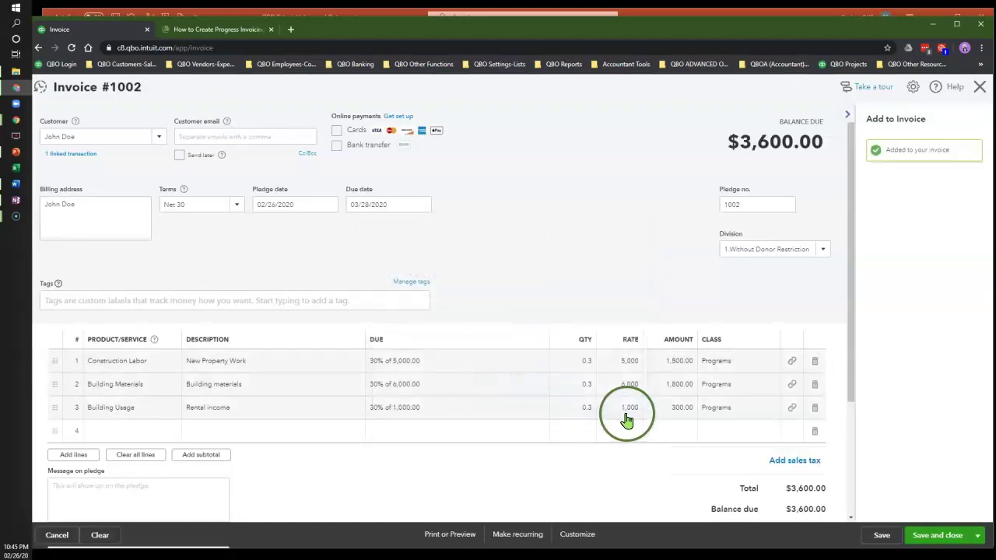
# Review the 30% progress pledge from its header to its attachments area, and save and close it.
pyautogui.scroll(-1, 502, 455)
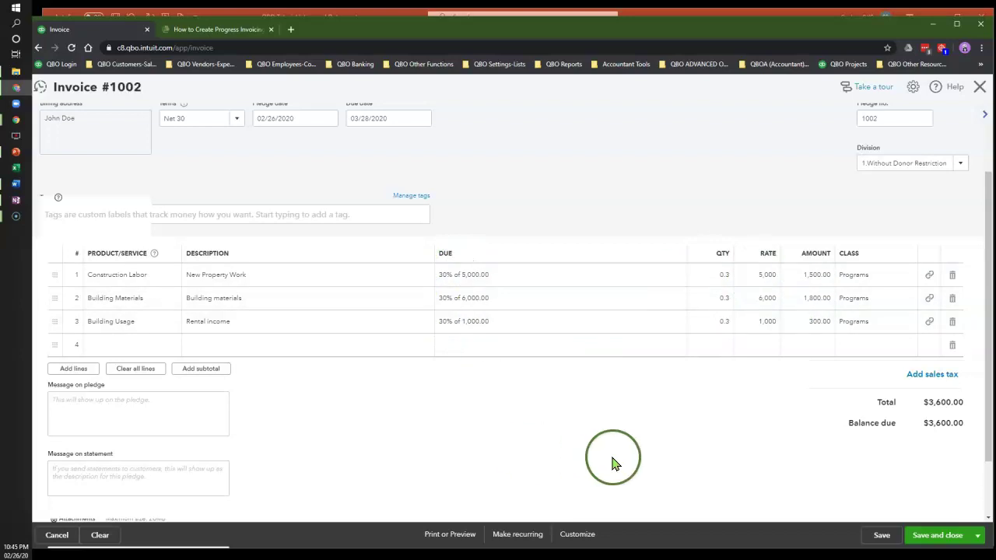
pyautogui.scroll(2, 680, 469)
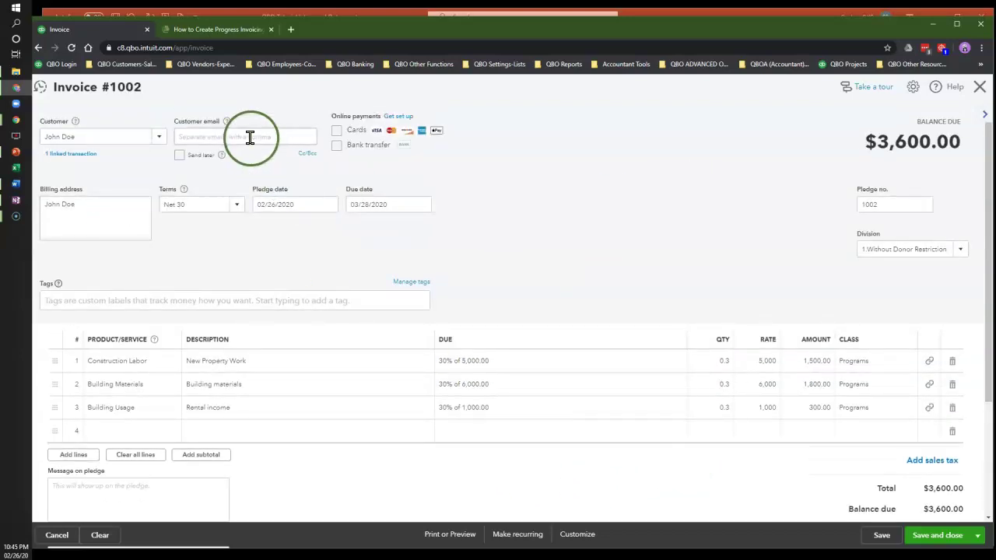
pyautogui.click(224, 139)
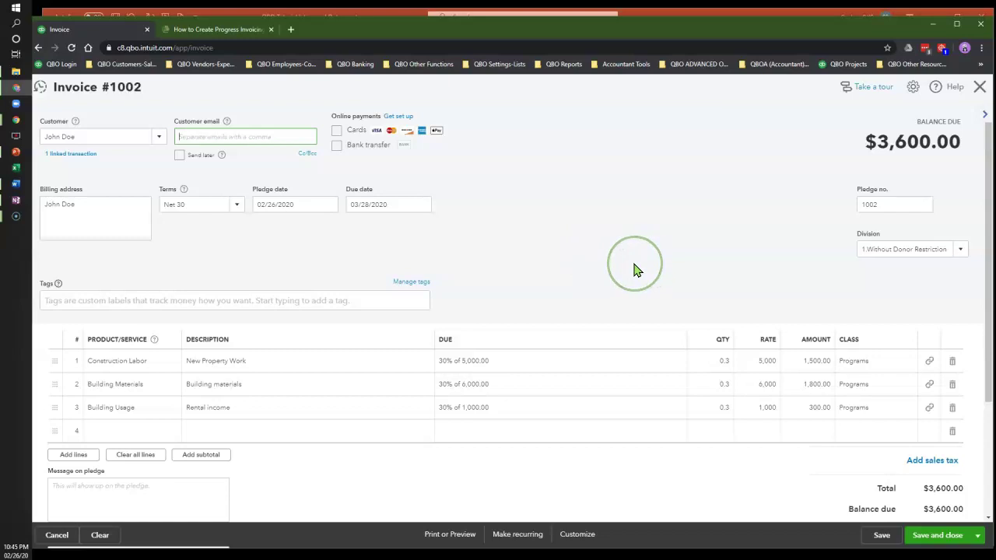
pyautogui.scroll(-2, 634, 268)
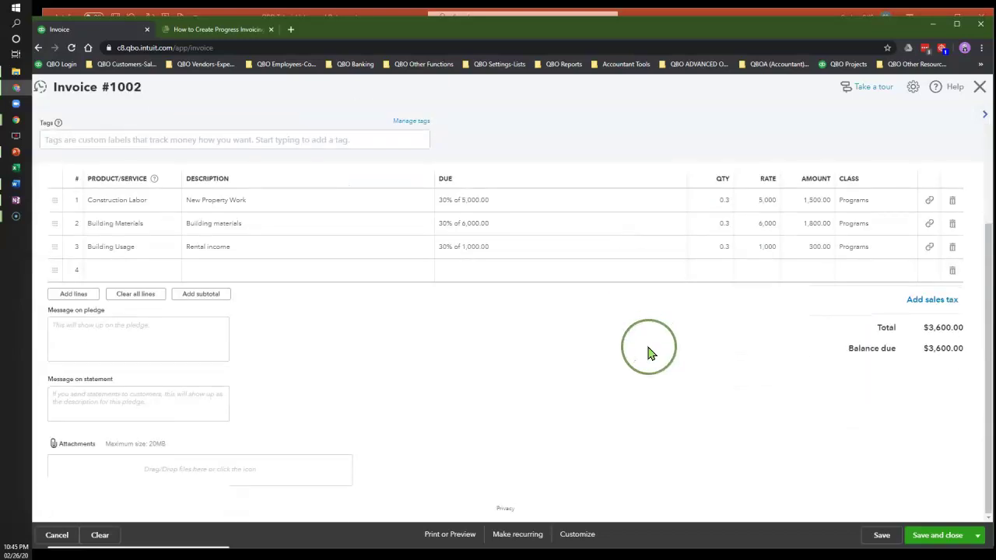
pyautogui.scroll(2, 649, 352)
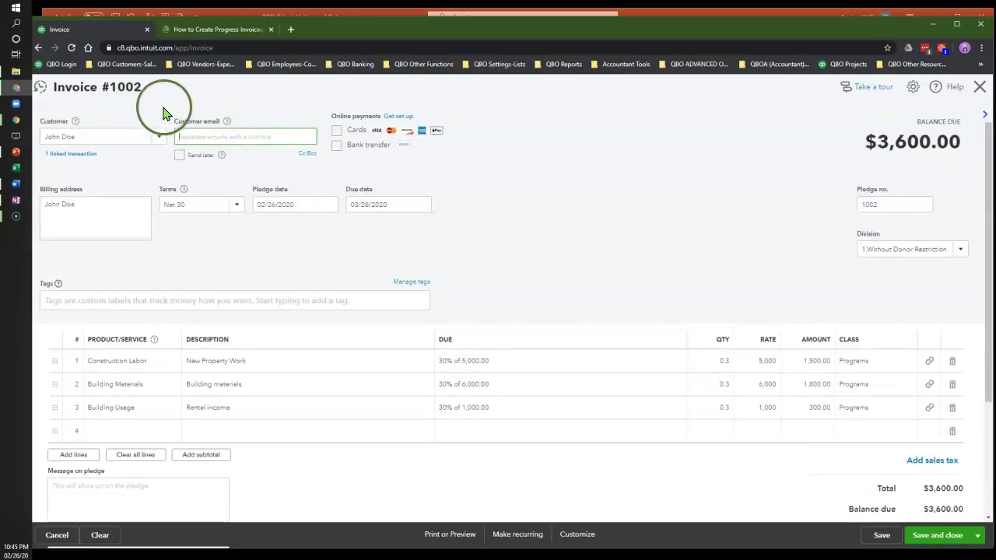
pyautogui.click(943, 535)
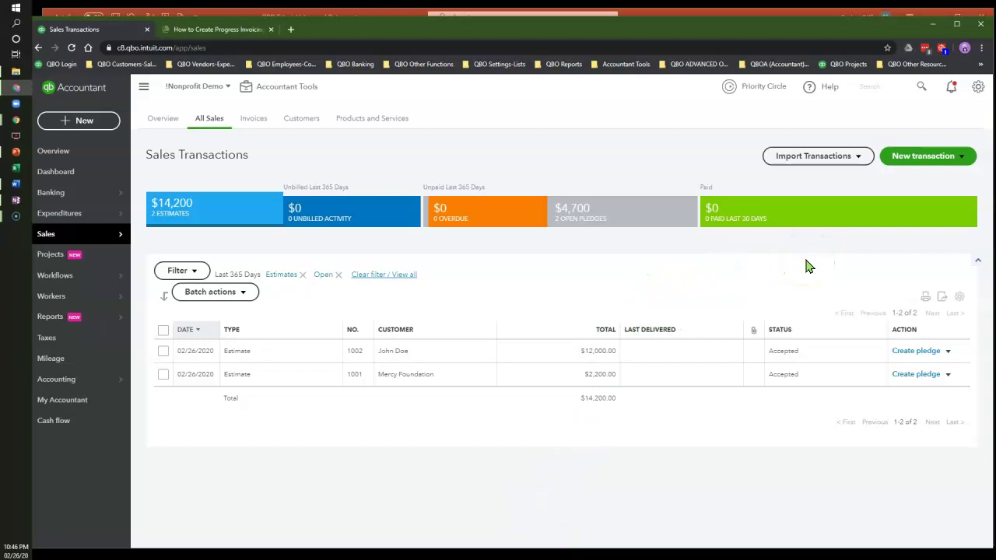
# Create another new pledge and select the same customer as on the $12,000 estimate.
pyautogui.click(929, 159)
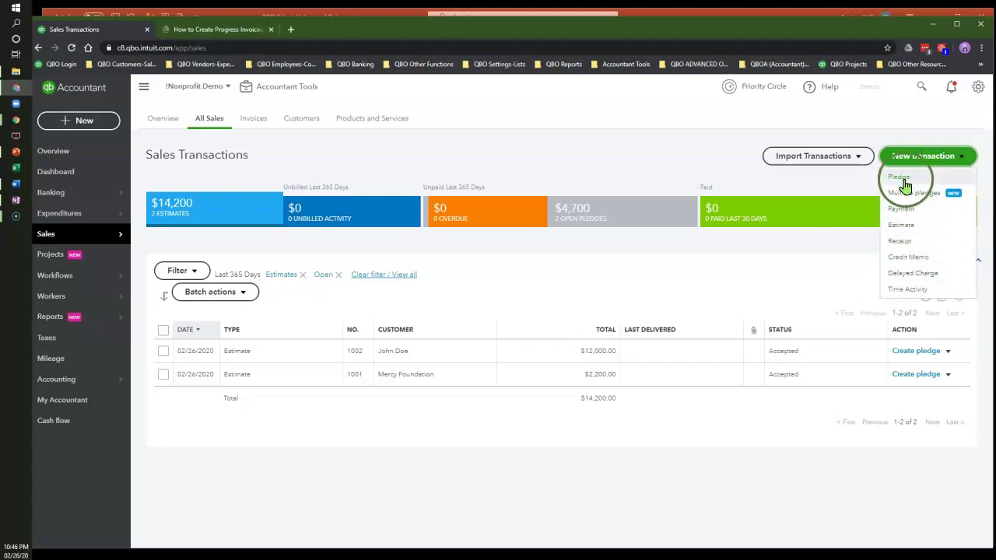
pyautogui.click(901, 178)
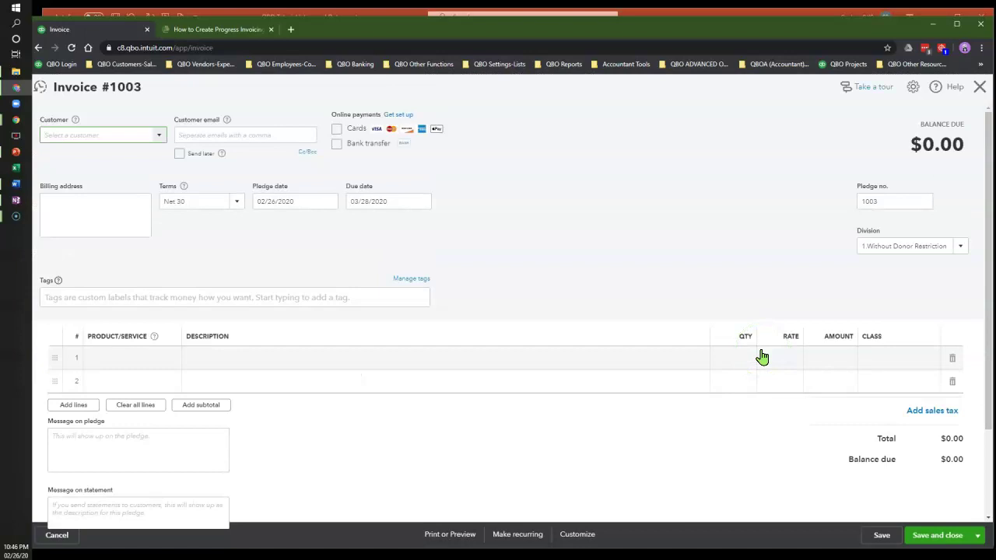
pyautogui.write('John')
pyautogui.click(143, 171)
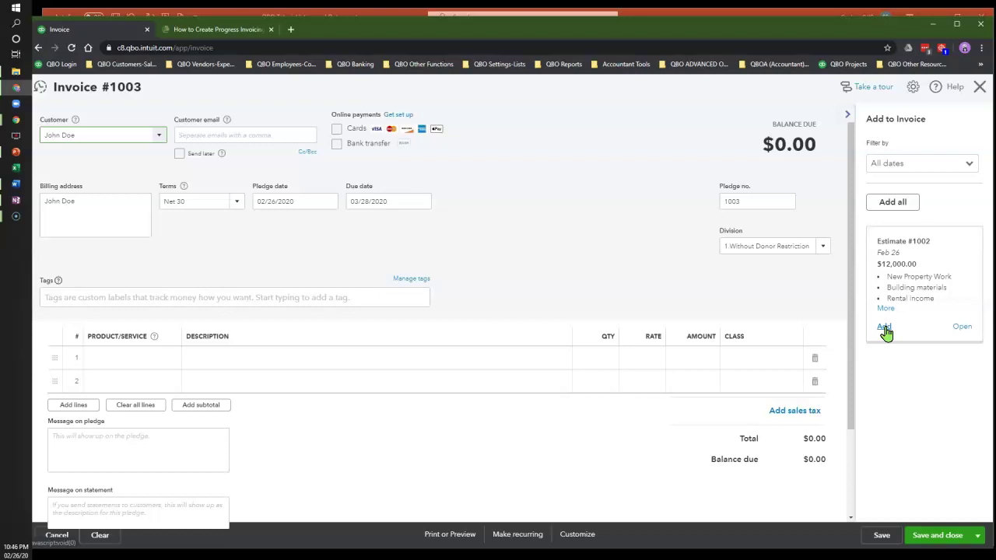
# Add the $12,000 estimate to the second pledge with a custom amount for each line, and copy it to the invoice.
pyautogui.click(884, 327)
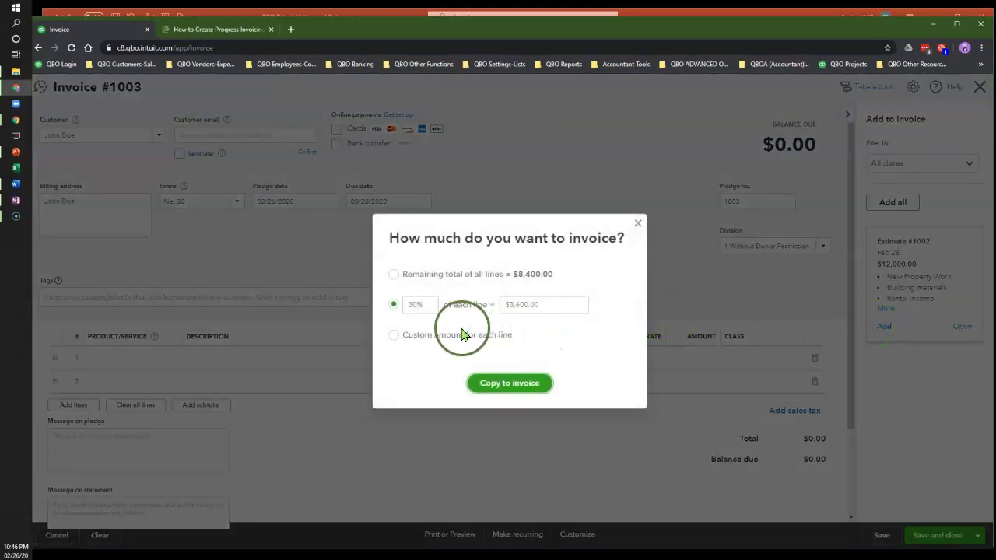
pyautogui.click(558, 277)
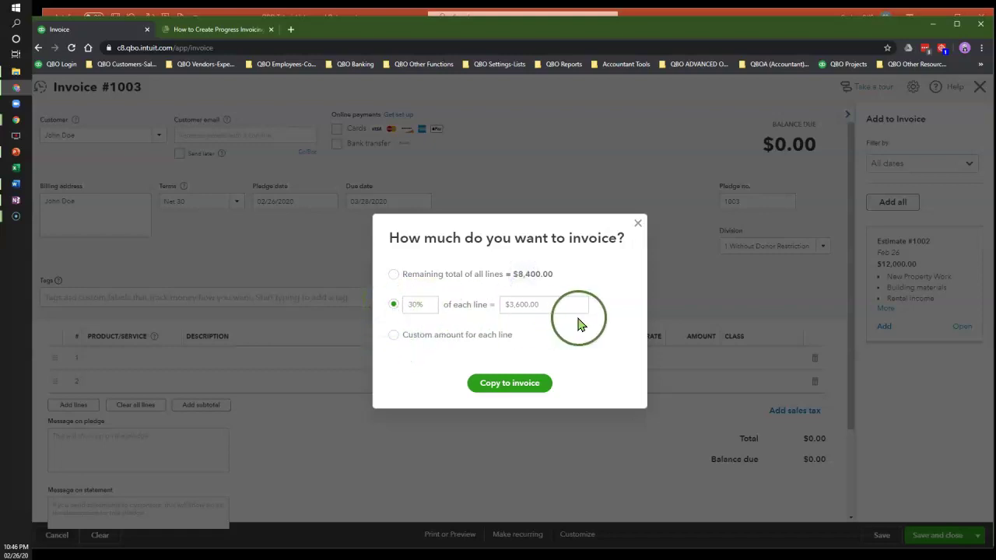
pyautogui.click(393, 336)
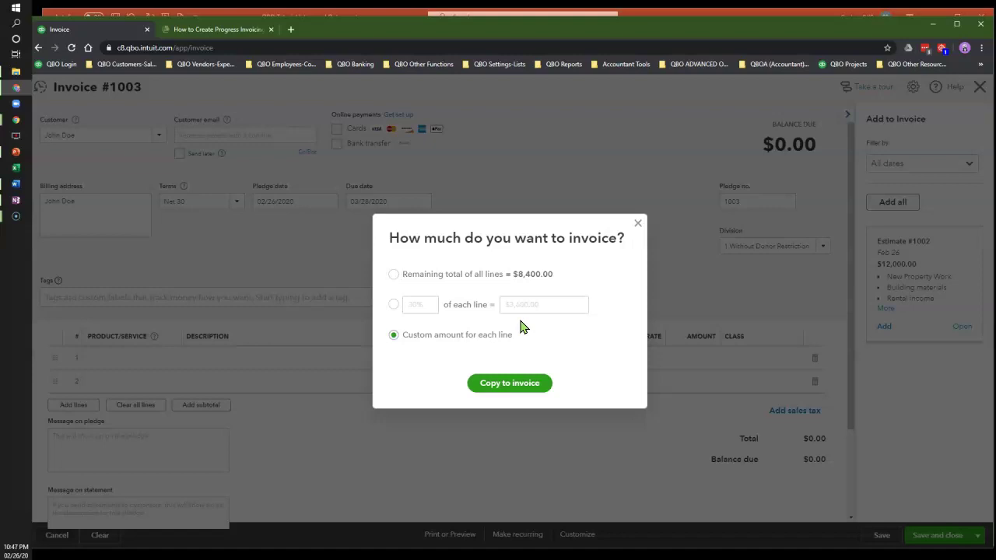
pyautogui.click(504, 381)
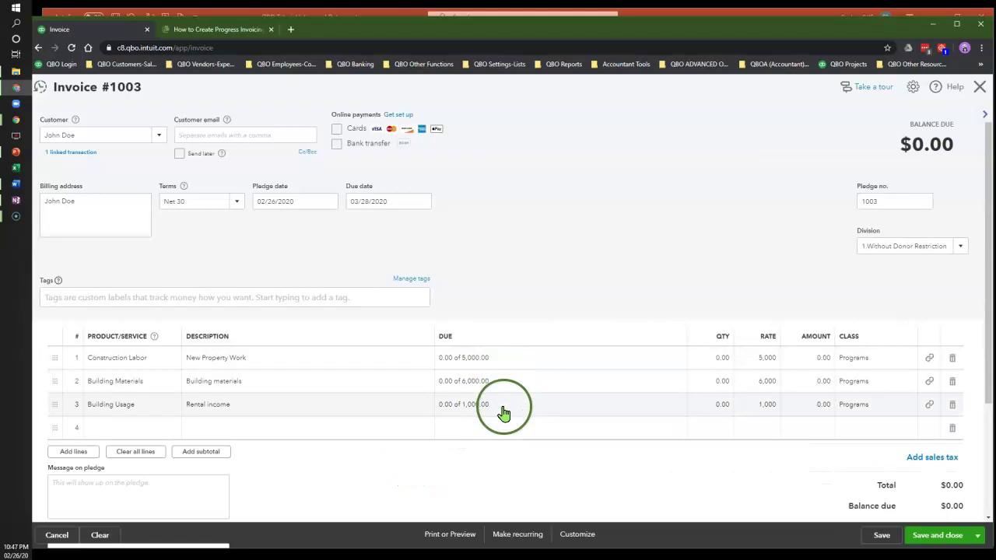
# Switch the Construction Labor line's due value to Percent and set it to 50%.
pyautogui.click(447, 359)
pyautogui.click(491, 361)
pyautogui.click(568, 361)
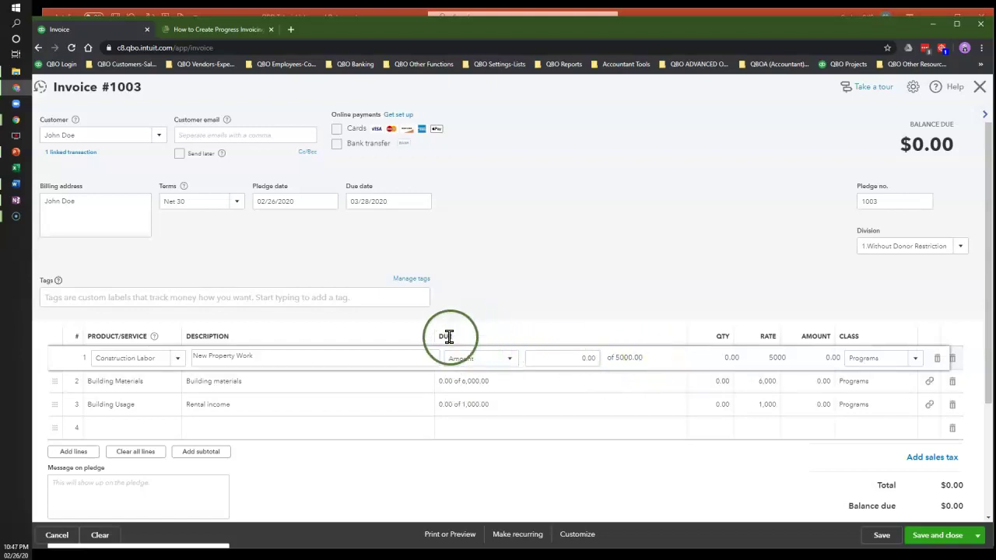
pyautogui.click(498, 364)
pyautogui.click(489, 377)
pyautogui.click(591, 361)
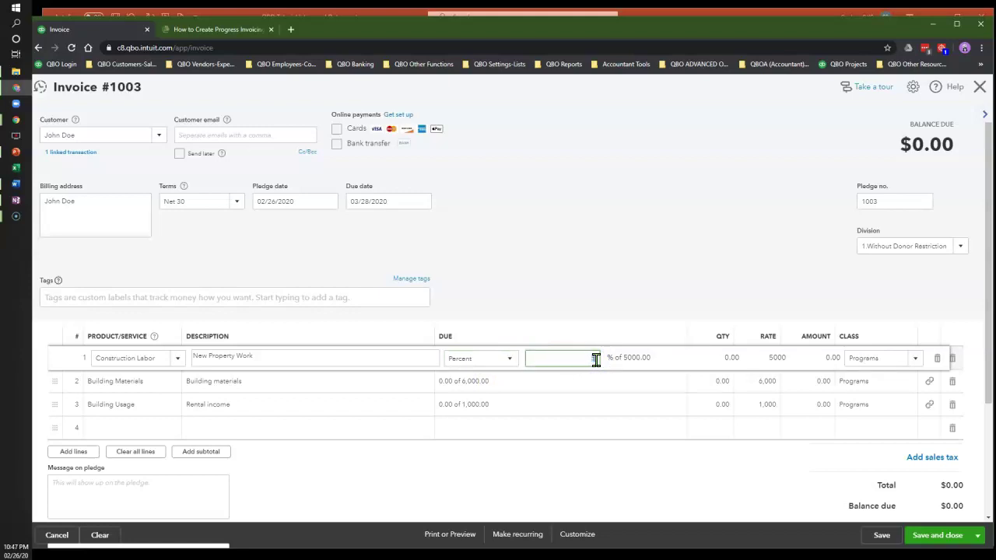
pyautogui.click(608, 439)
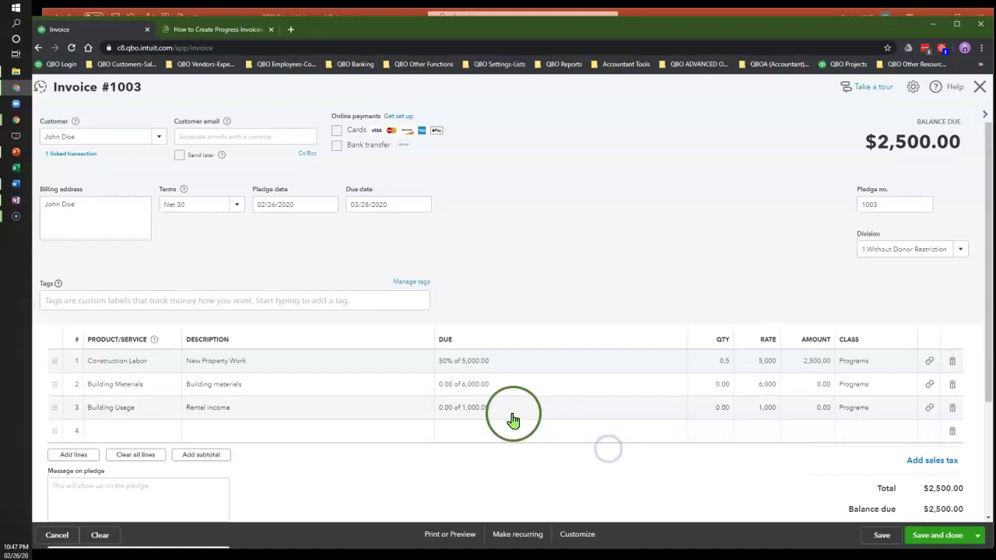
# Switch the Building Materials line's due value to Percent and set it to 20%.
pyautogui.click(462, 390)
pyautogui.click(482, 390)
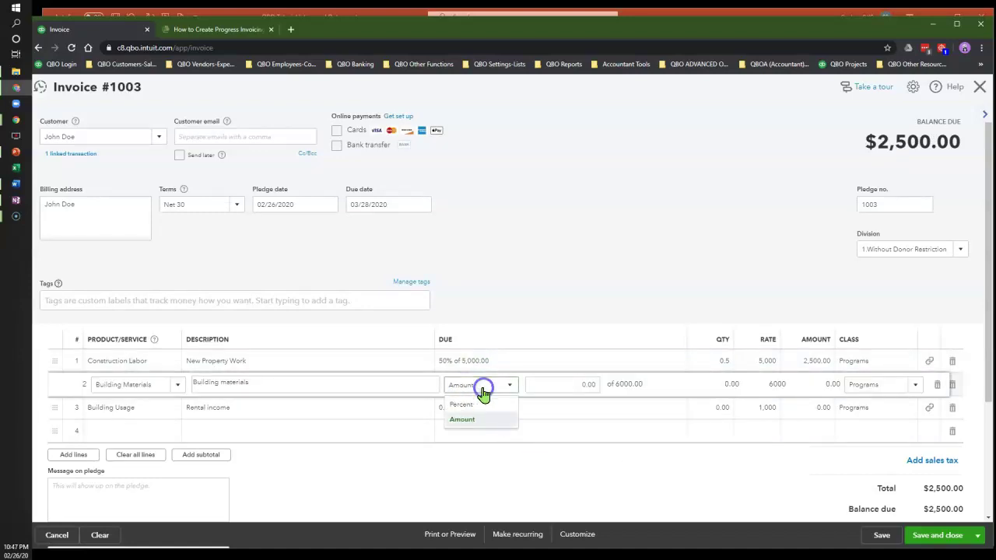
pyautogui.click(484, 407)
pyautogui.click(588, 384)
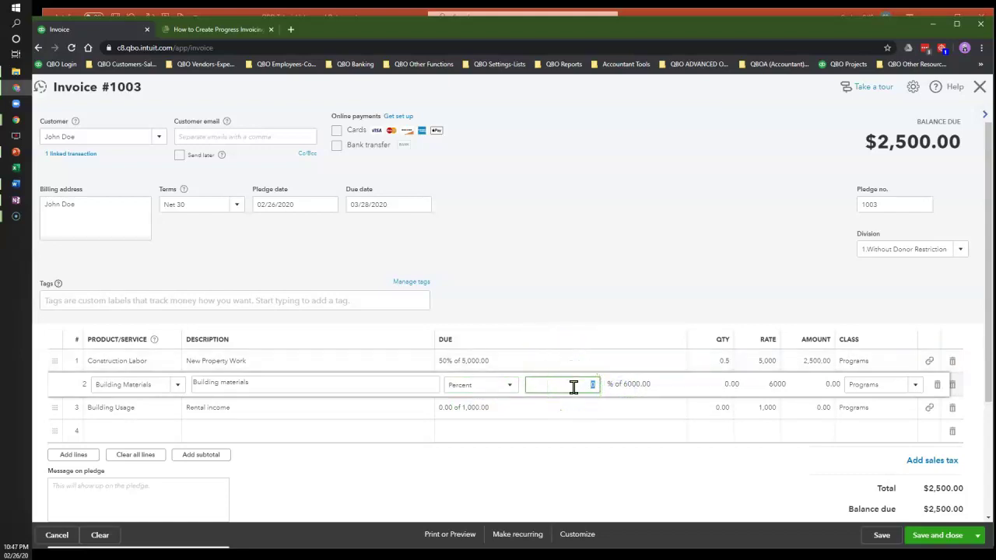
pyautogui.write('20')
pyautogui.click(567, 443)
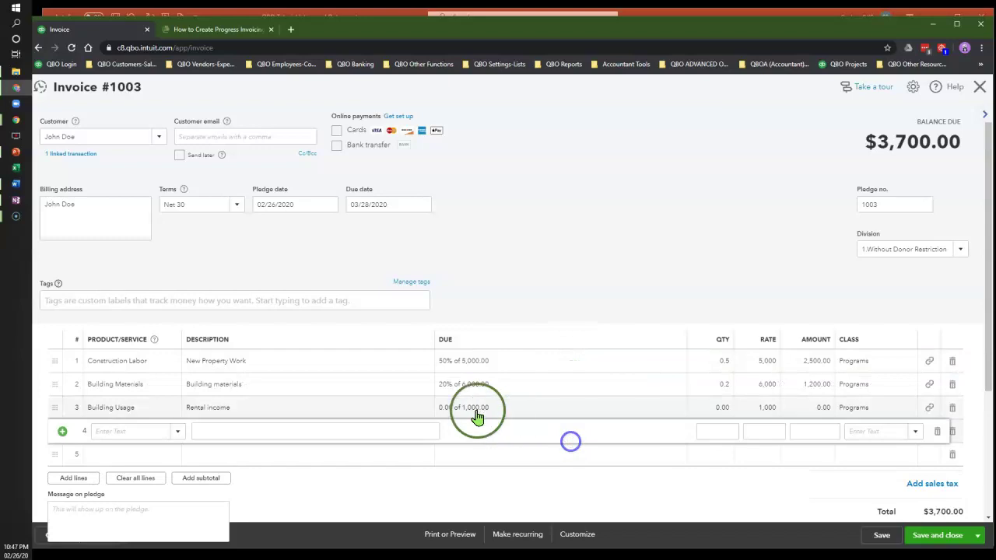
# Switch the Building Usage line's due value to Percent, set it to 15%, and check the pledge's total.
pyautogui.click(463, 409)
pyautogui.click(484, 408)
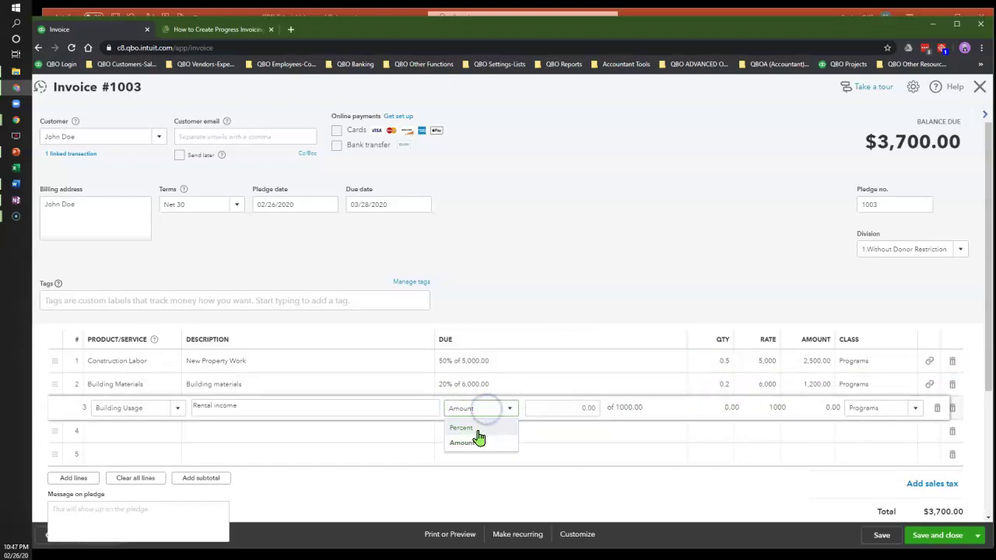
pyautogui.click(478, 428)
pyautogui.click(566, 410)
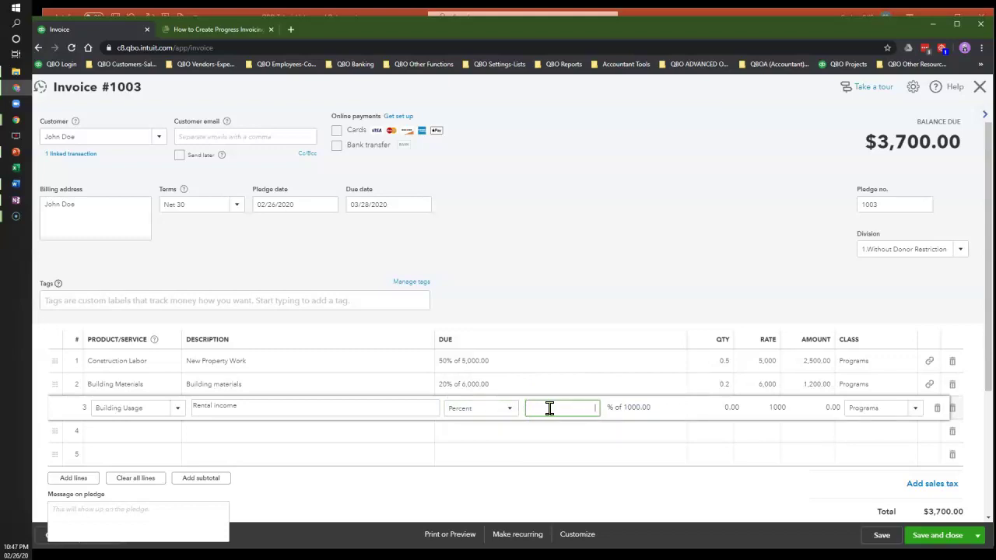
pyautogui.write('15')
pyautogui.click(620, 479)
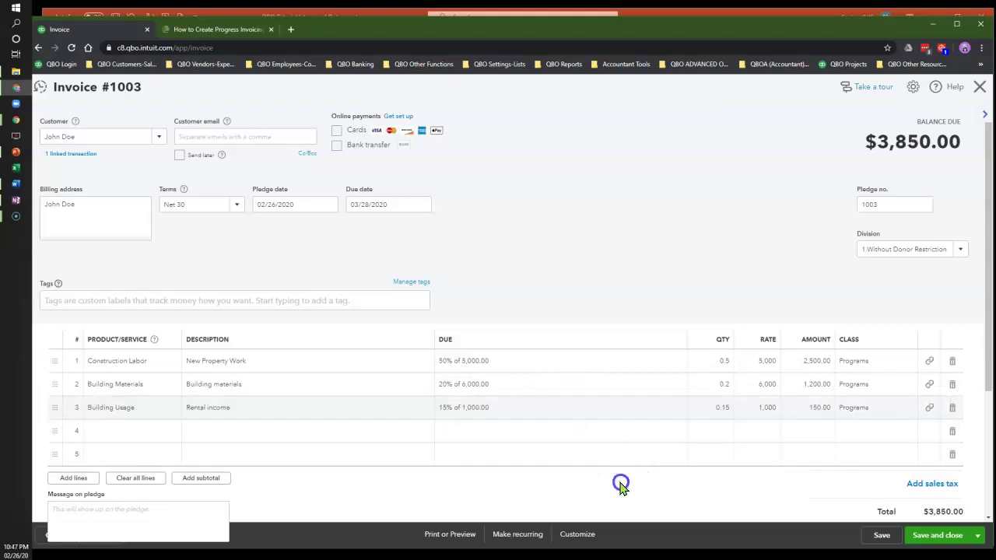
pyautogui.scroll(-1, 656, 311)
pyautogui.scroll(-1, 656, 311)
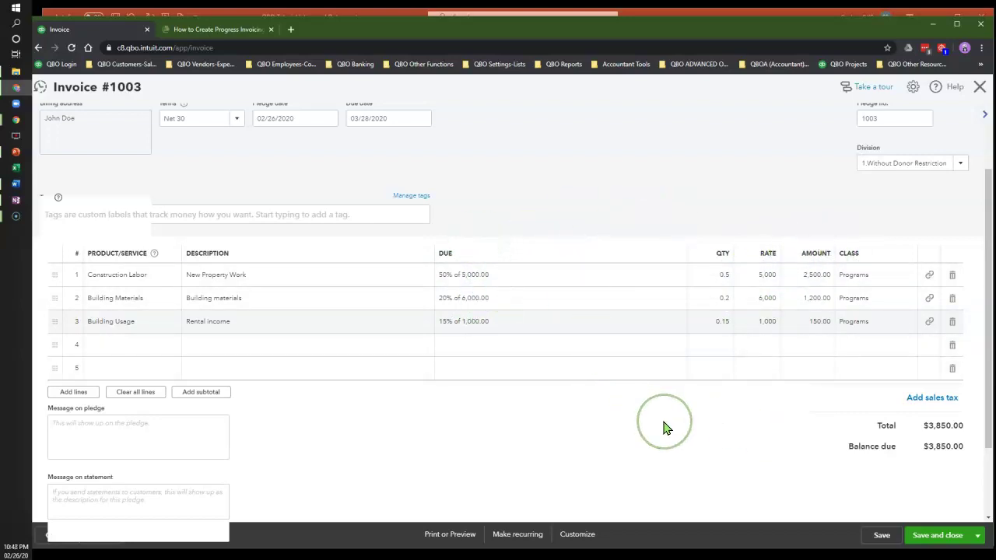
# Set the second pledge's date to 02/28/2020 and check the estimate linked to it.
pyautogui.scroll(2, 663, 427)
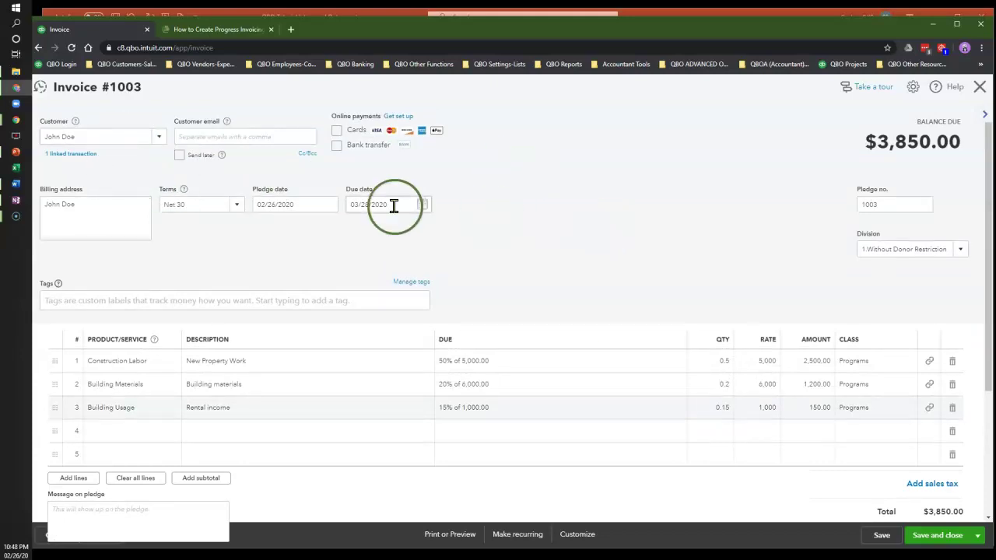
pyautogui.click(328, 204)
pyautogui.click(334, 312)
pyautogui.scroll(-3, 661, 304)
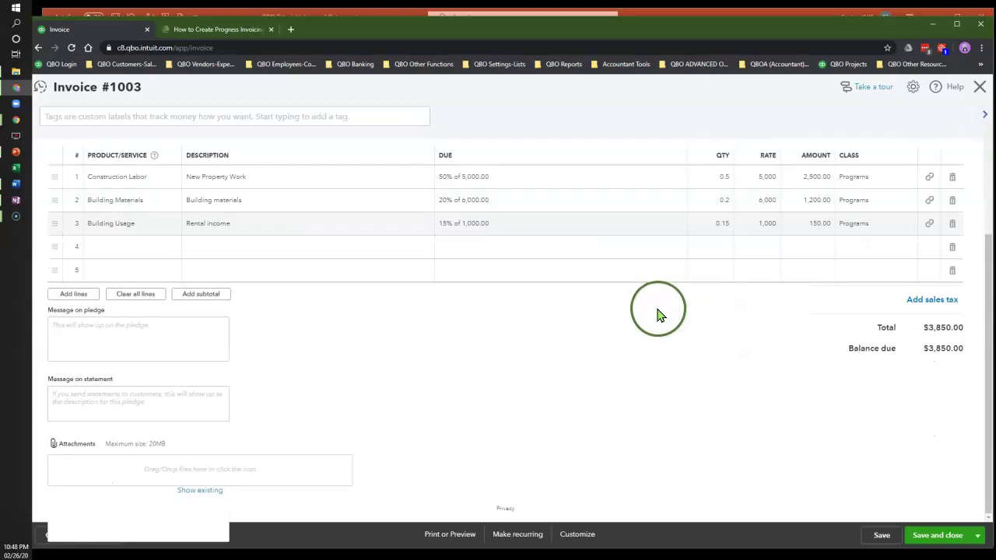
pyautogui.scroll(3, 657, 314)
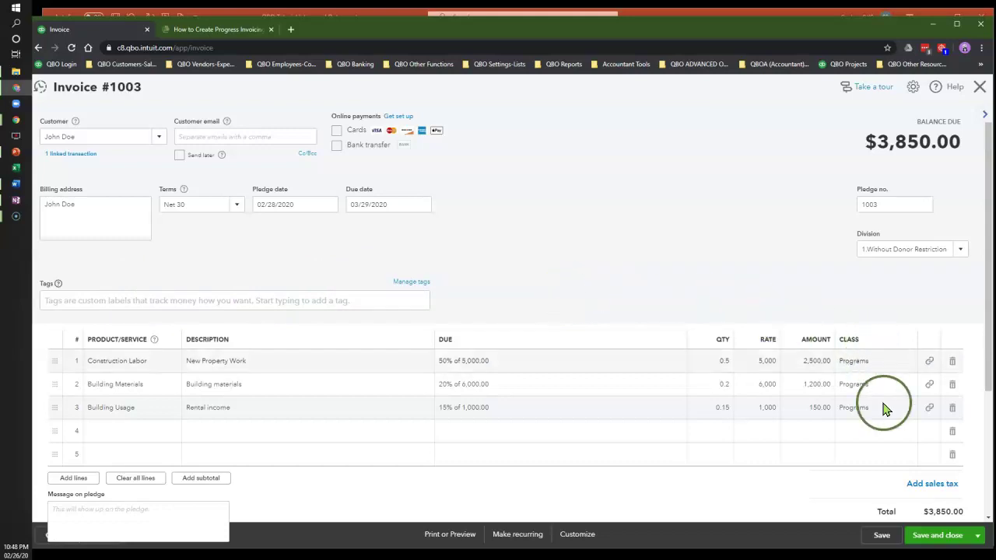
pyautogui.click(70, 157)
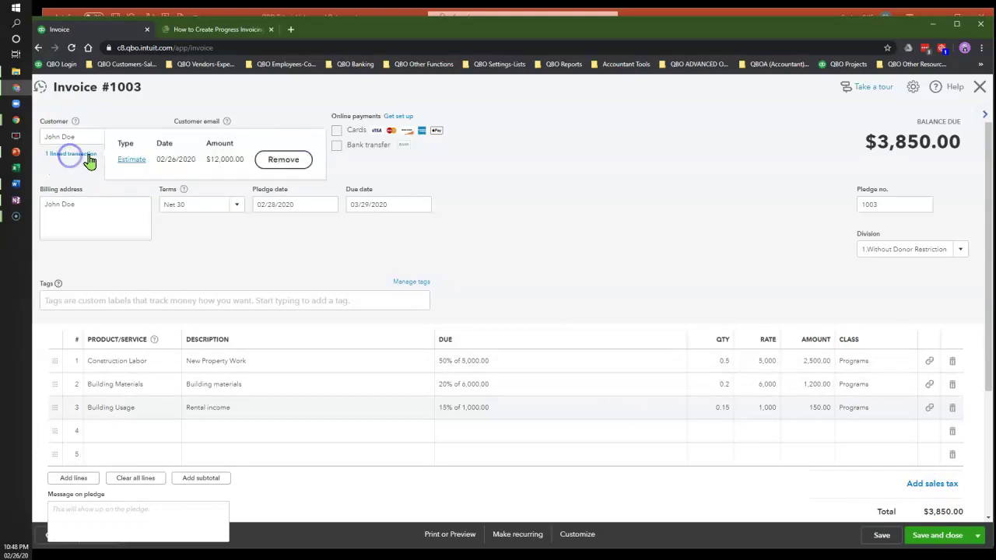
pyautogui.click(133, 162)
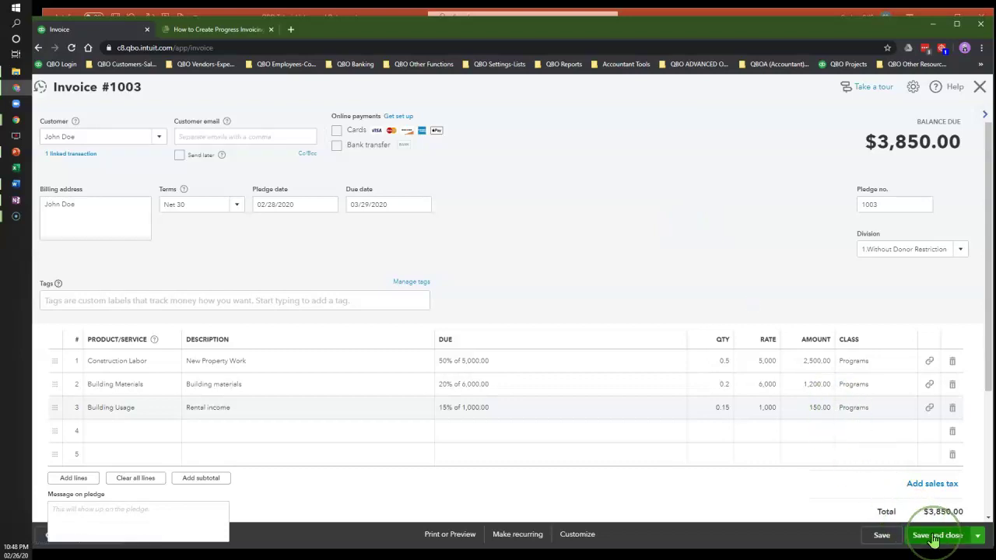
# Save and close the pledge, and clear the open-estimates filter to list all sales transactions.
pyautogui.scroll(-3, 851, 482)
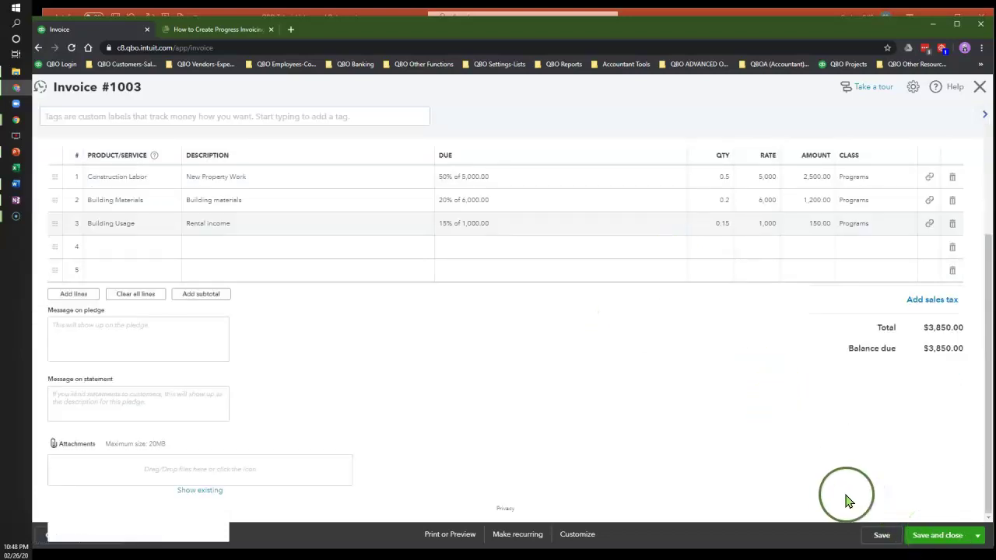
pyautogui.click(930, 535)
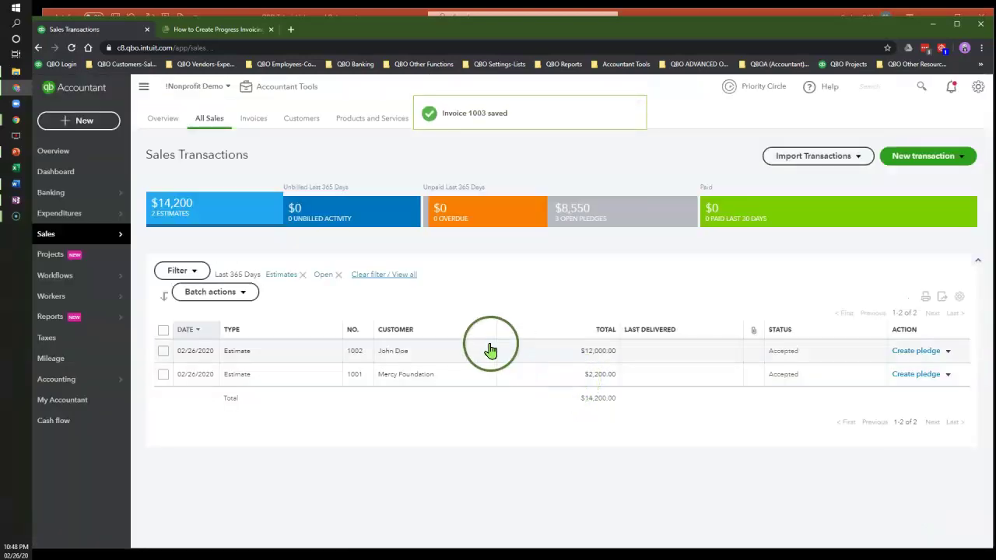
pyautogui.click(214, 214)
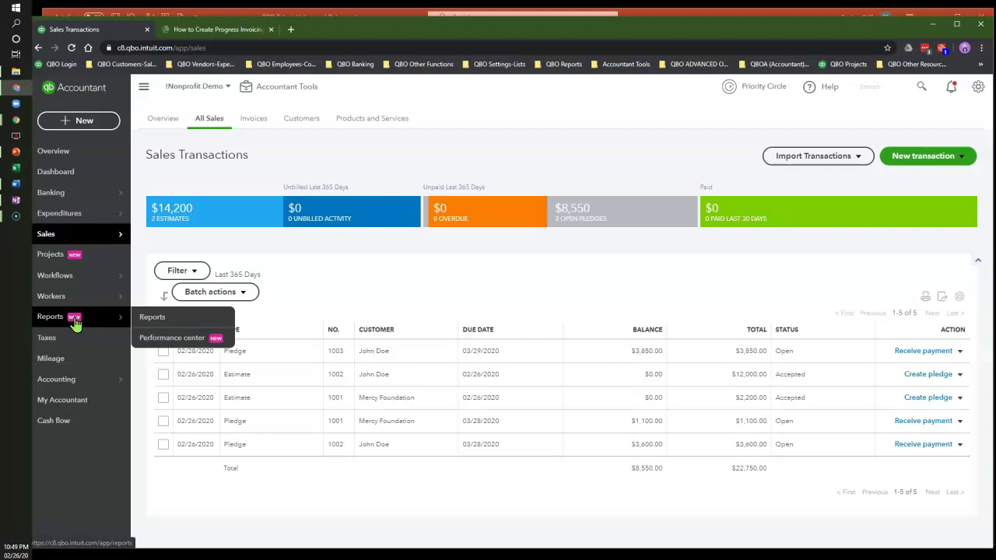
# Open the standard reports list and search it for "Estimat".
pyautogui.click(88, 322)
pyautogui.click(151, 315)
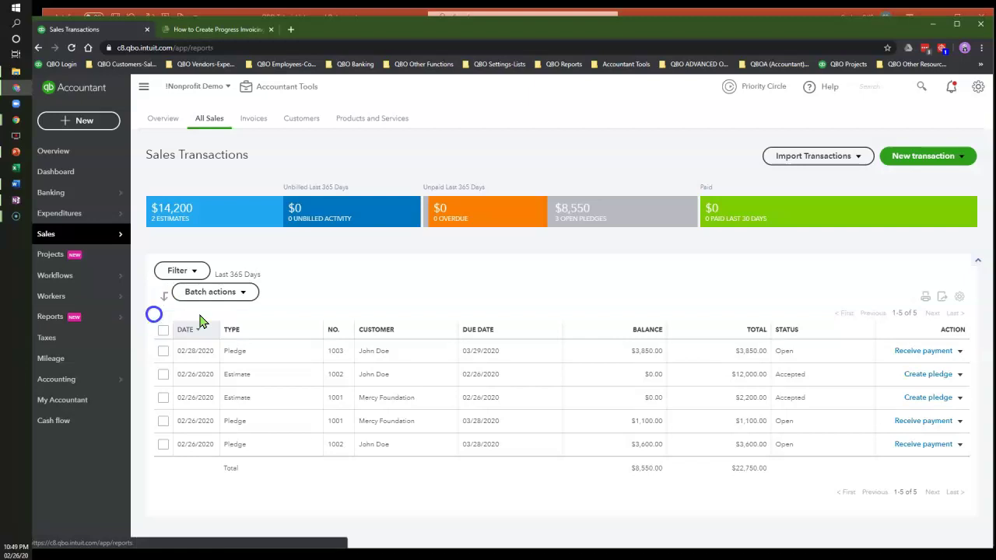
pyautogui.click(628, 189)
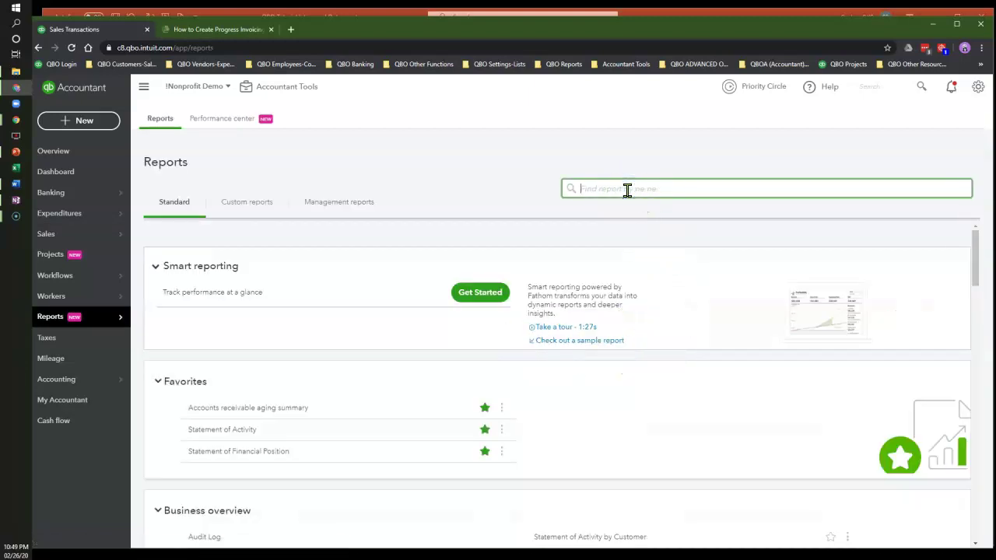
pyautogui.write('Estimat')
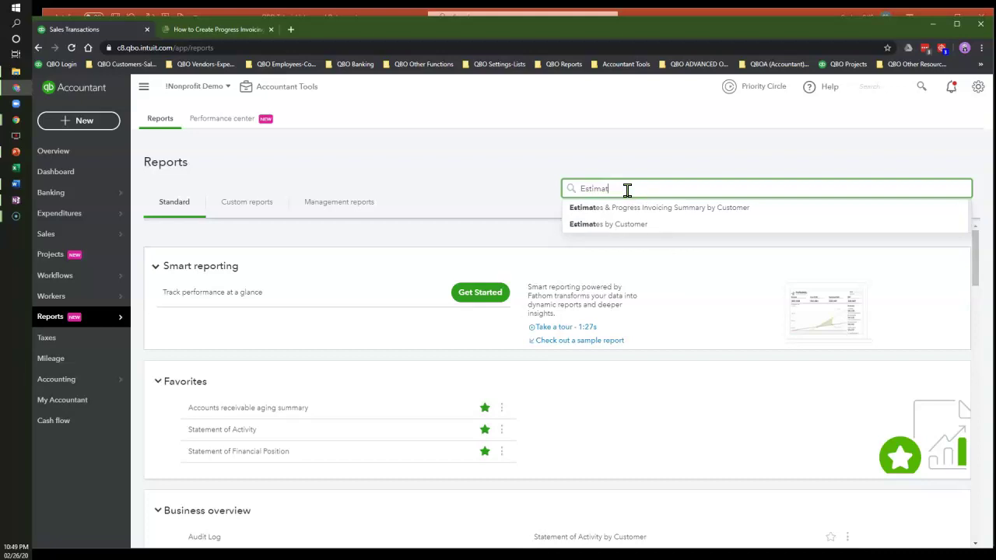
pyautogui.click(583, 216)
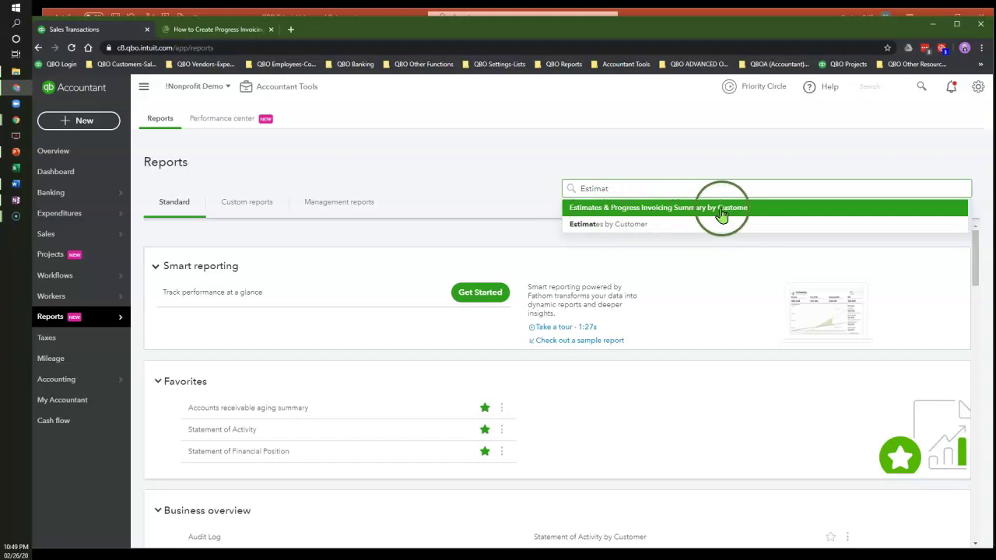
# Mark the Estimates & Progress Invoicing Summary by Customer report in the Sales and customers group as a favorite, and check the favorites.
pyautogui.click(708, 244)
pyautogui.scroll(-2, 719, 319)
pyautogui.scroll(-4, 720, 325)
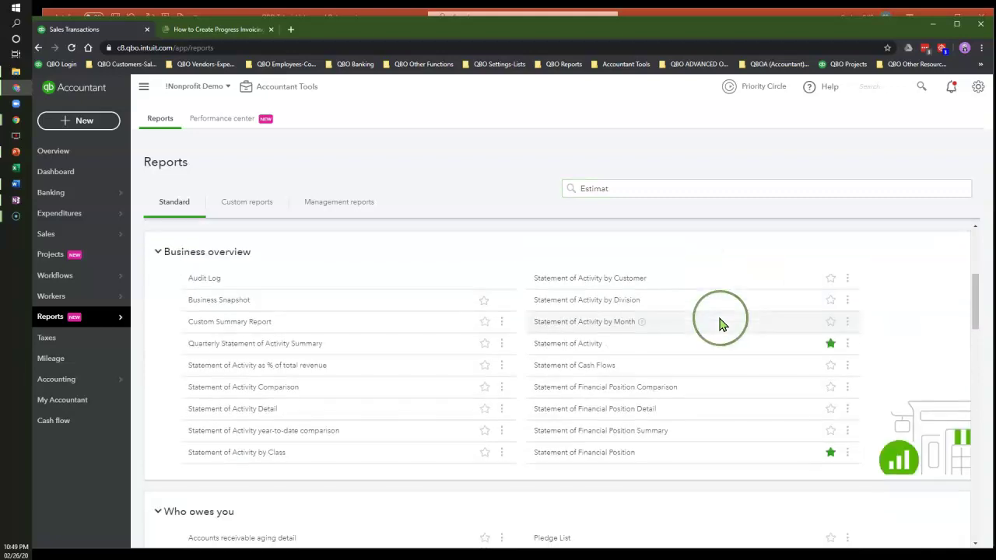
pyautogui.scroll(-3, 720, 326)
pyautogui.click(742, 387)
pyautogui.scroll(-3, 742, 387)
pyautogui.click(798, 486)
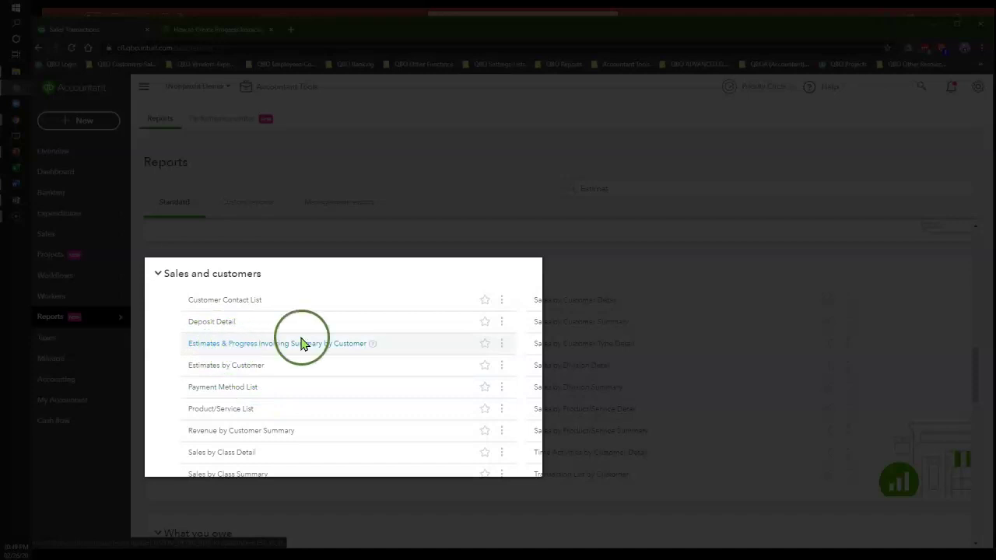
pyautogui.click(485, 343)
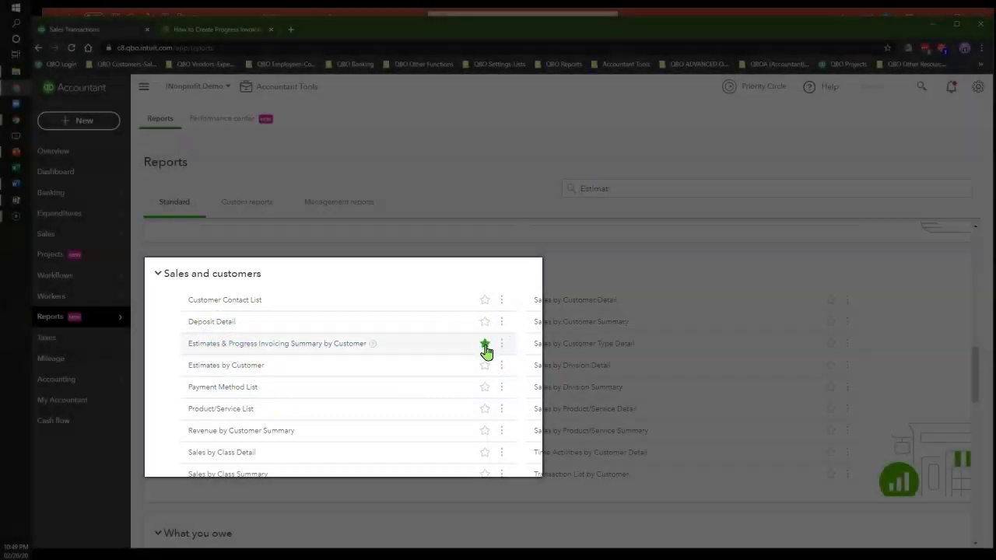
pyautogui.scroll(10, 447, 352)
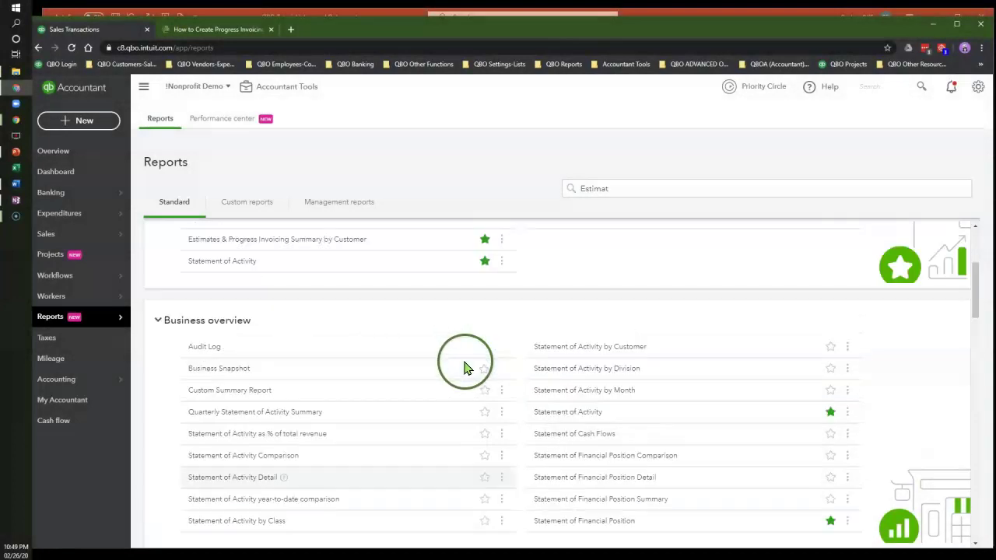
pyautogui.scroll(-1, 371, 391)
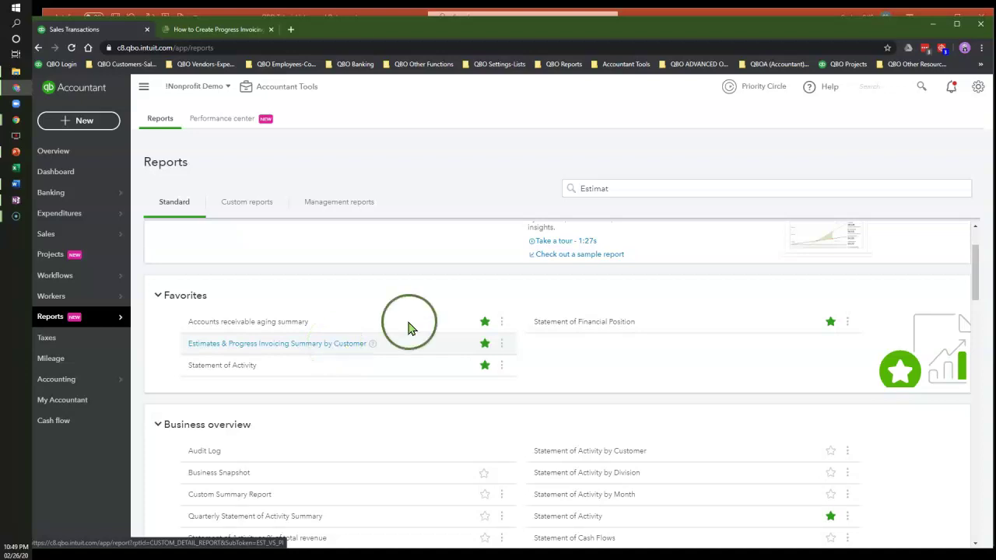
# Search the reports for "Estim" and open Estimates & Progress Invoicing Summary by Customer.
pyautogui.click(617, 188)
pyautogui.moveTo(617, 188); pyautogui.dragTo(565, 185)
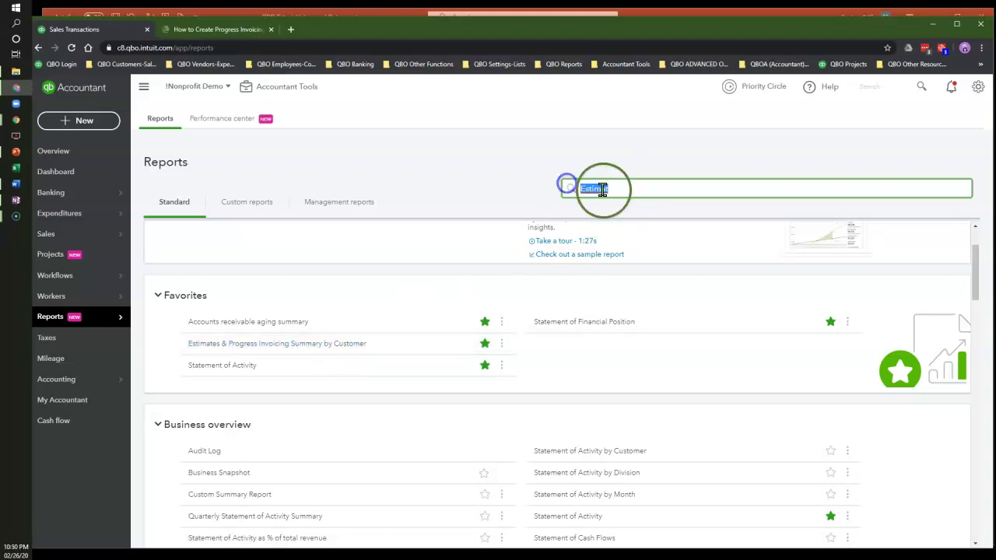
pyautogui.write('Estim')
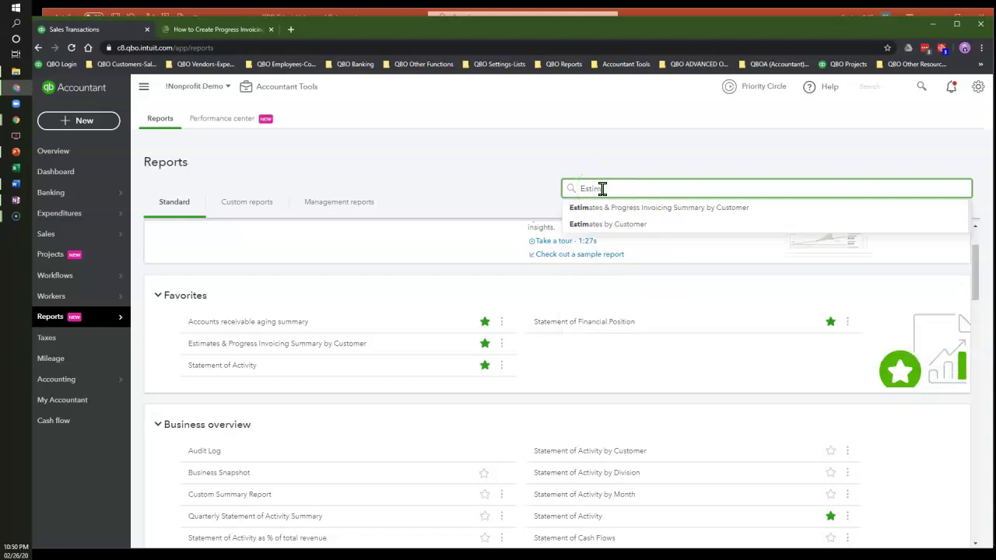
pyautogui.click(608, 208)
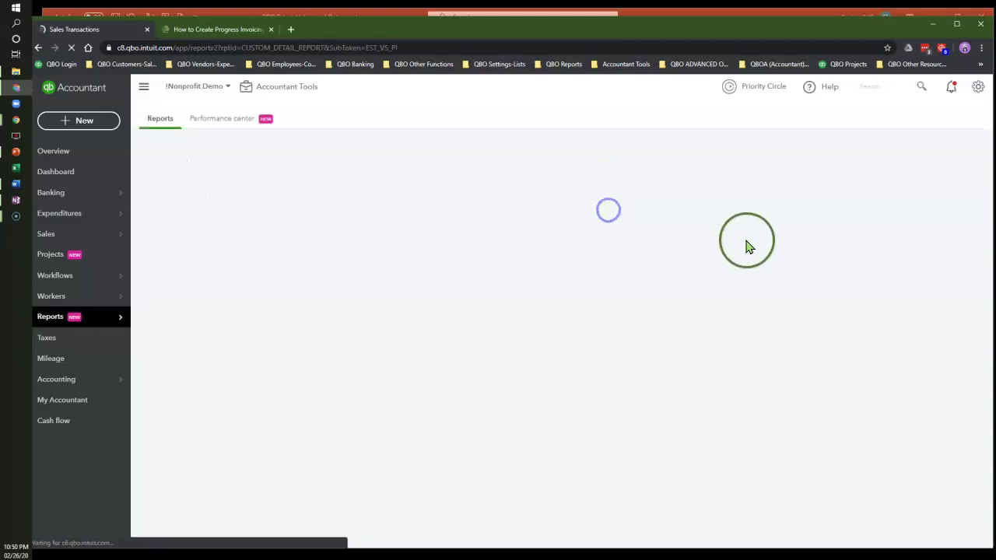